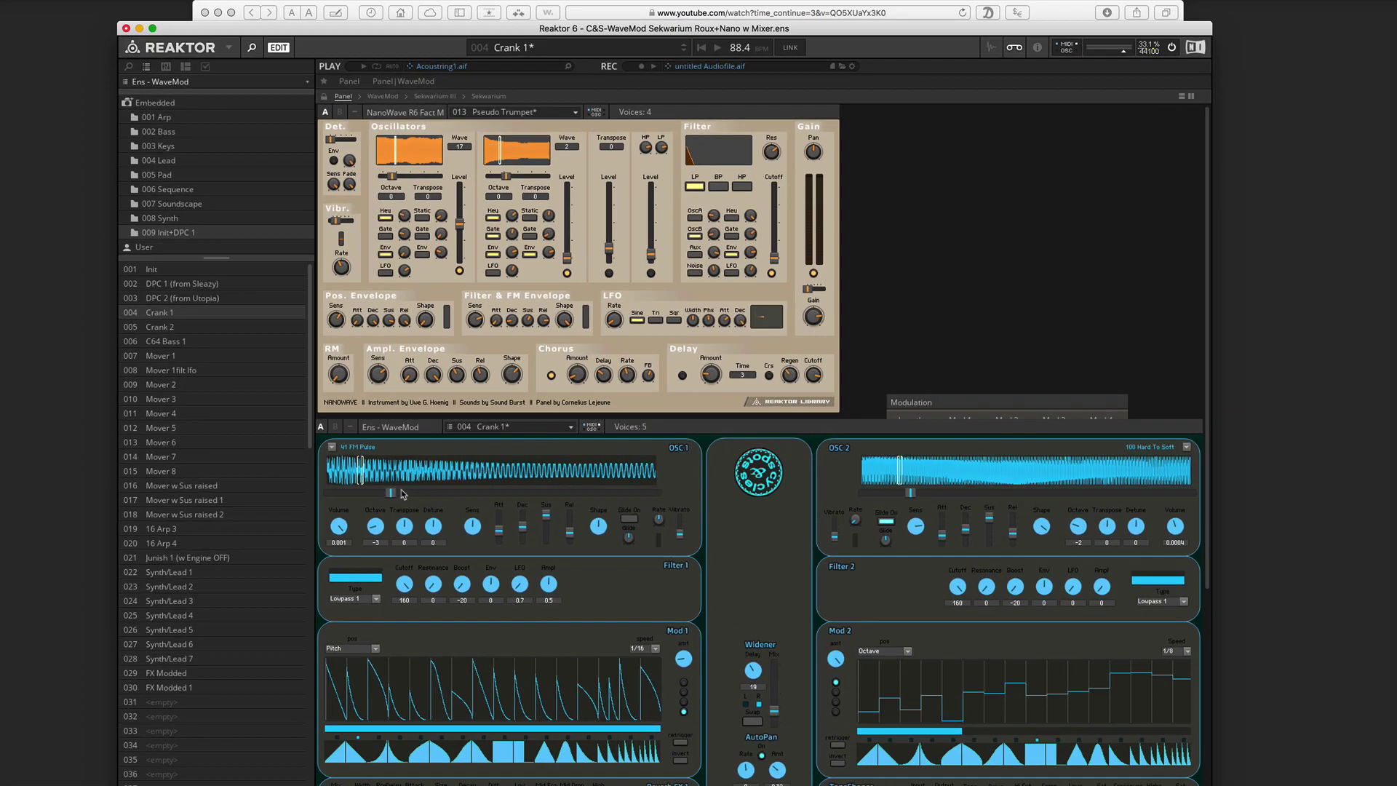
Shift the wave position sliders of the NanoWave oscillators and the WaveMod OSC section.
left_click_drag(457, 424, 528, 427)
left_click_drag(318, 626, 289, 626)
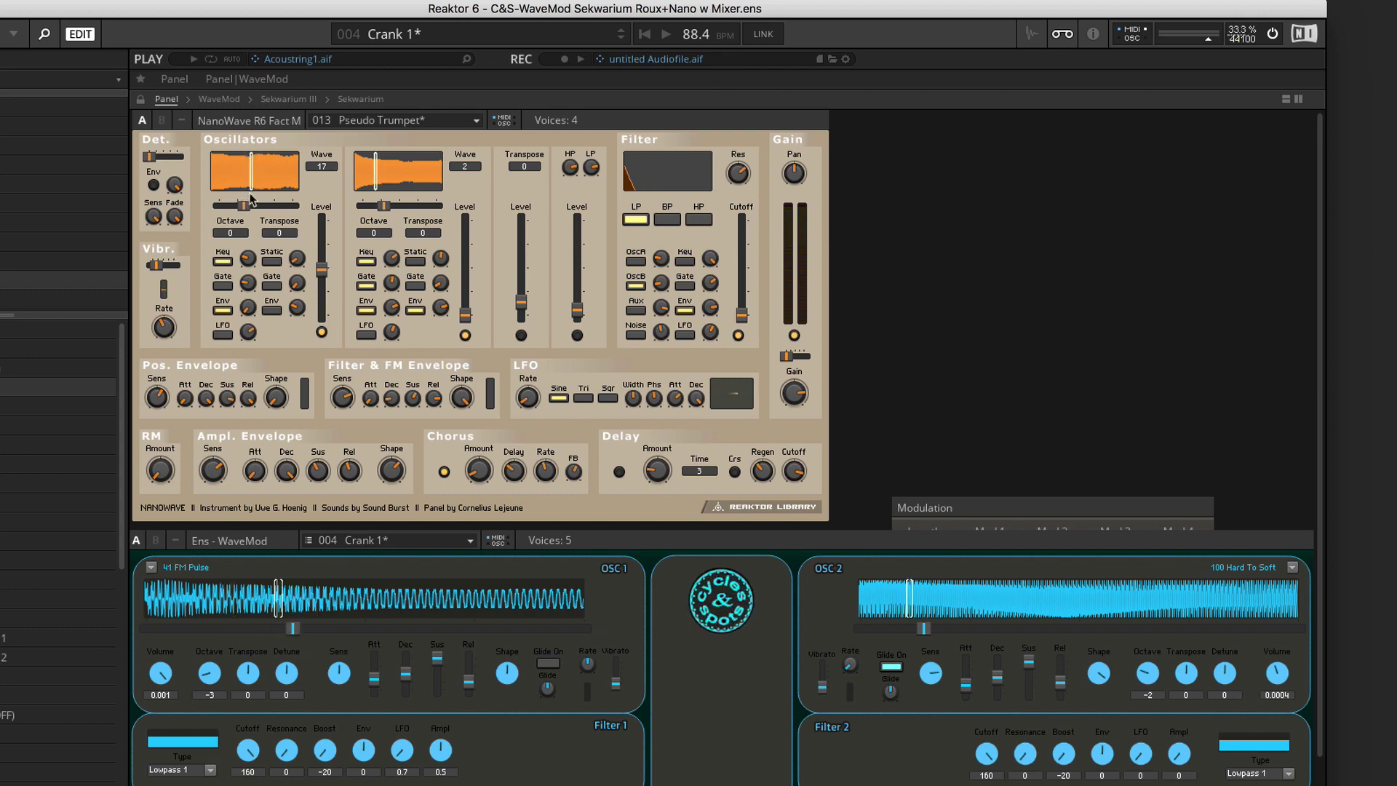
mouse_move(244, 206)
left_mouse_down()
mouse_move(272, 206)
mouse_move(215, 207)
mouse_move(237, 207)
left_mouse_up()
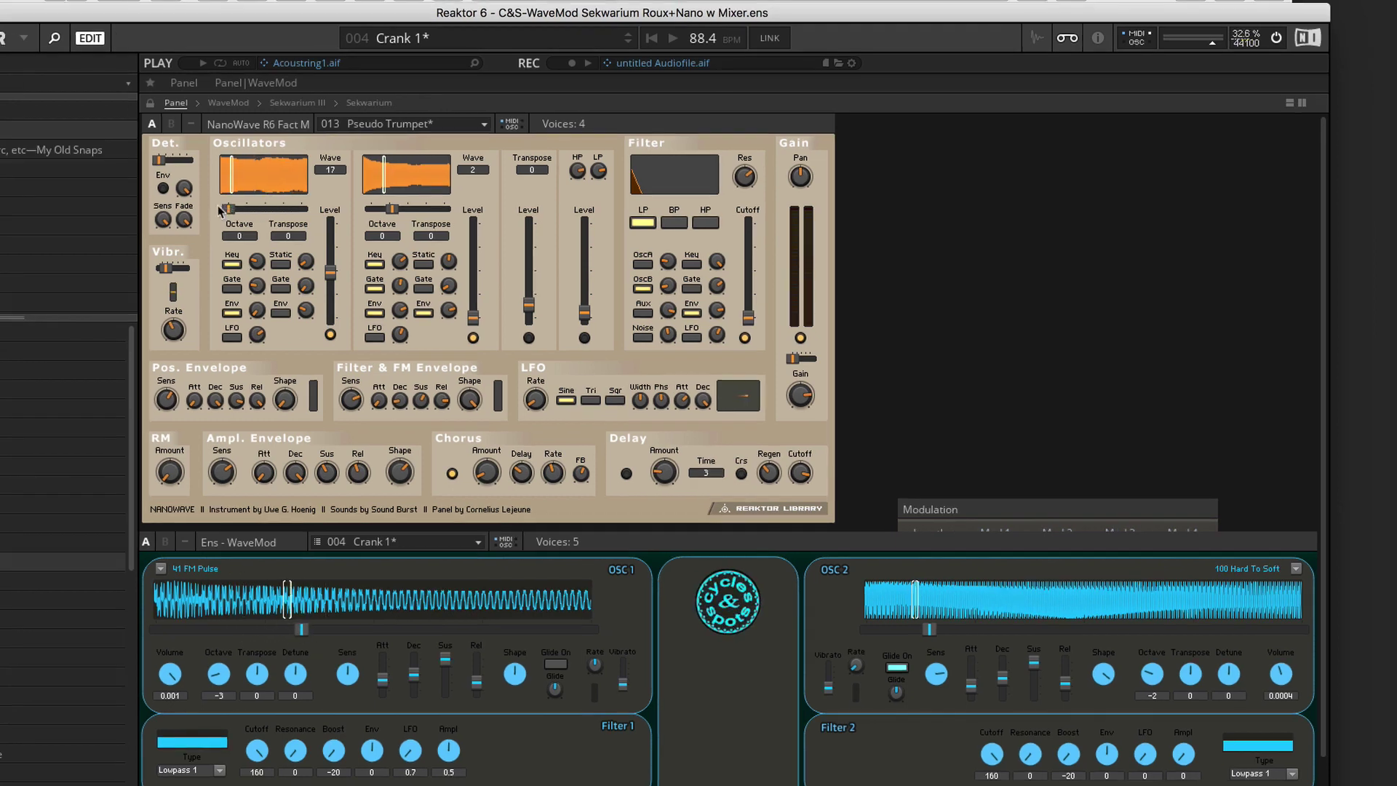
left_click_drag(390, 212, 401, 210)
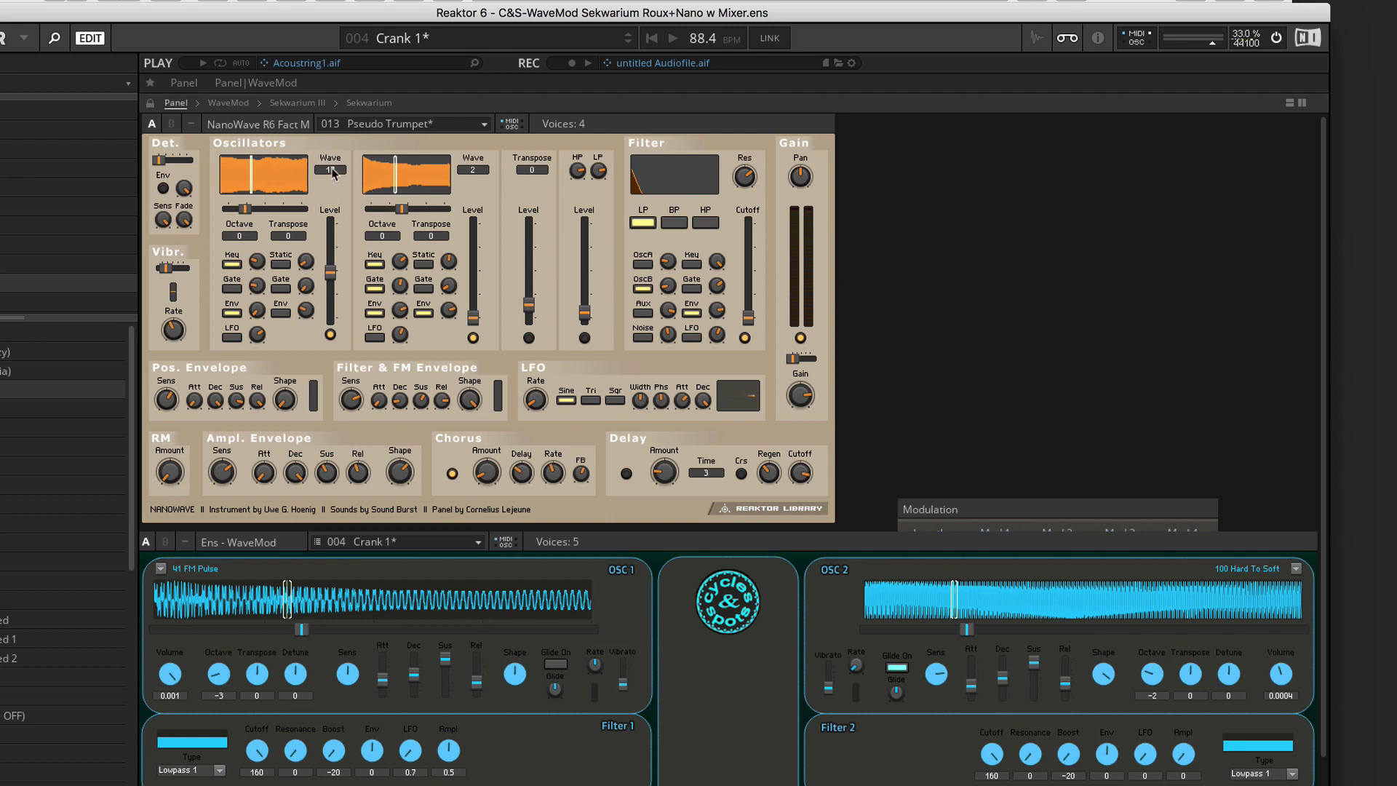
Set the two NanoWave oscillators' waves to 15 and 16, and look through the wavetable list of WaveMod's OSC 1.
left_click_drag(337, 174, 343, 191)
mouse_move(473, 170)
left_mouse_down()
mouse_move(485, 150)
mouse_move(488, 185)
left_mouse_up()
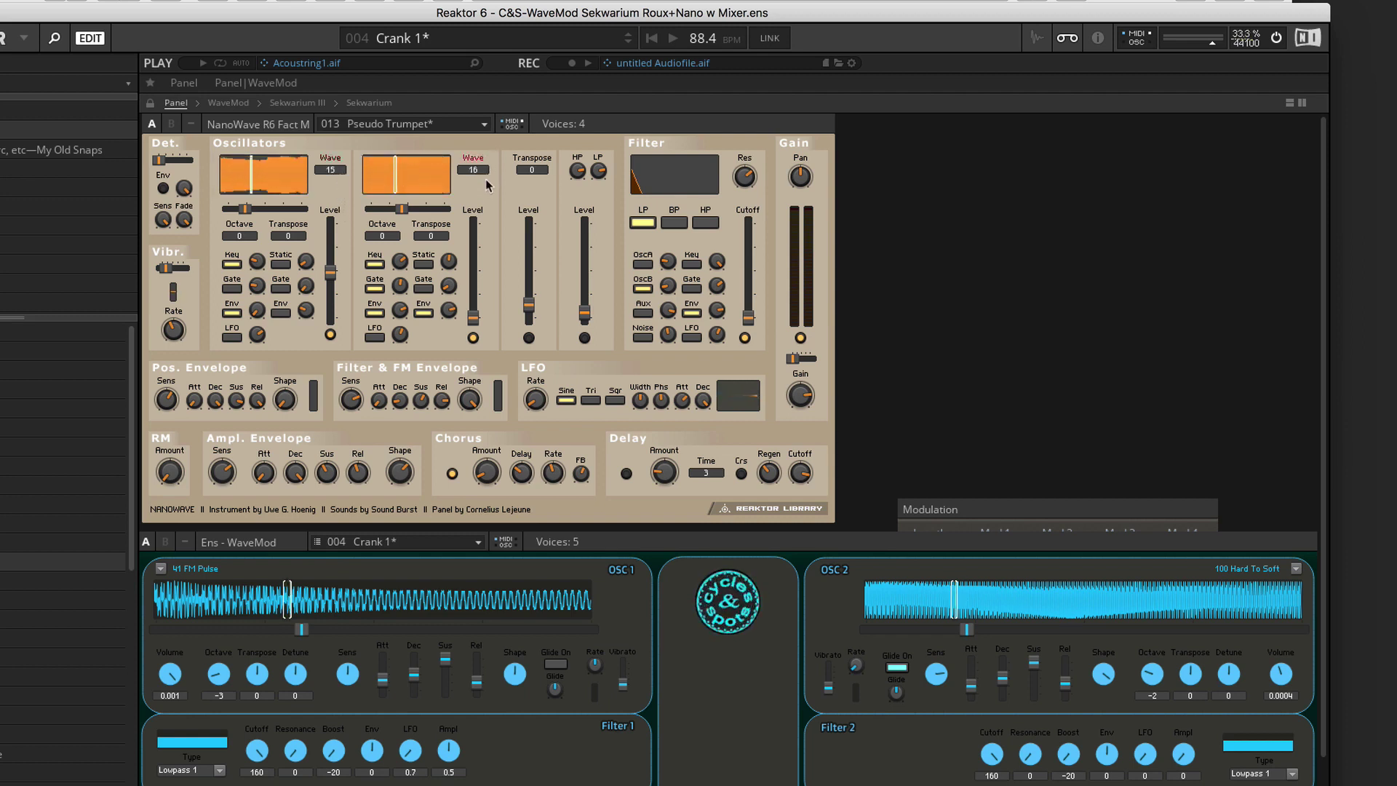
left_click(161, 569)
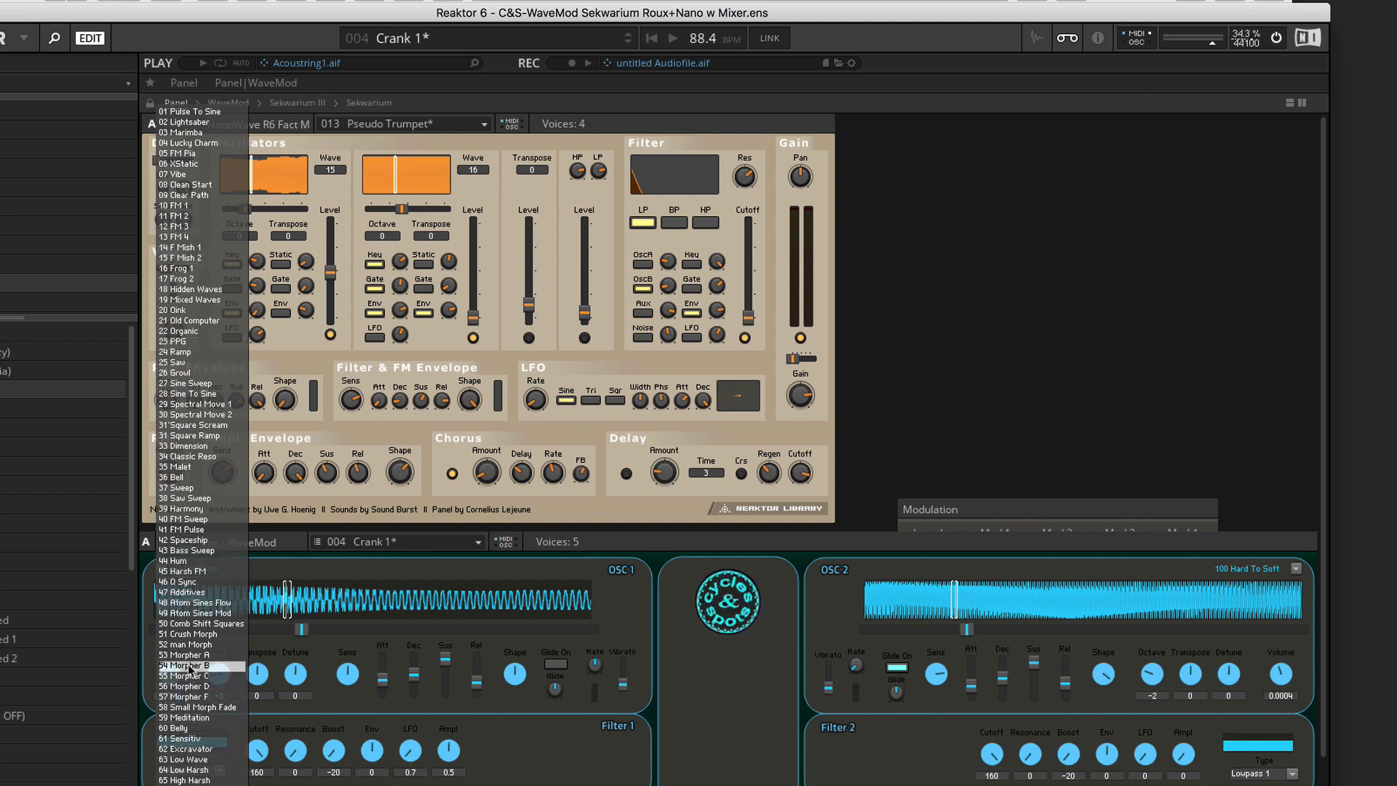
left_click(627, 620)
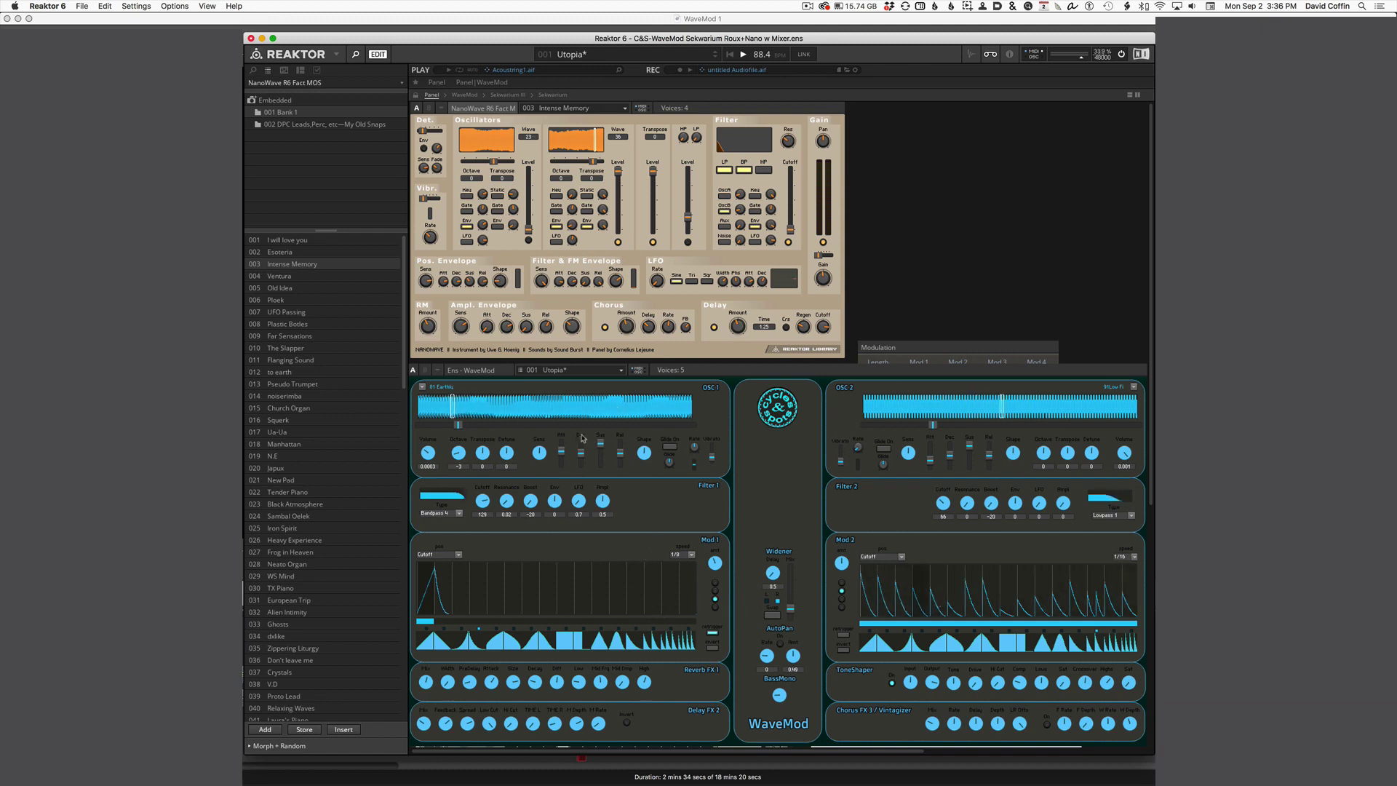
Switch Mod 1 to its fourth modulation lane and look through the available target parameters without choosing one.
left_click(715, 591)
left_click(715, 607)
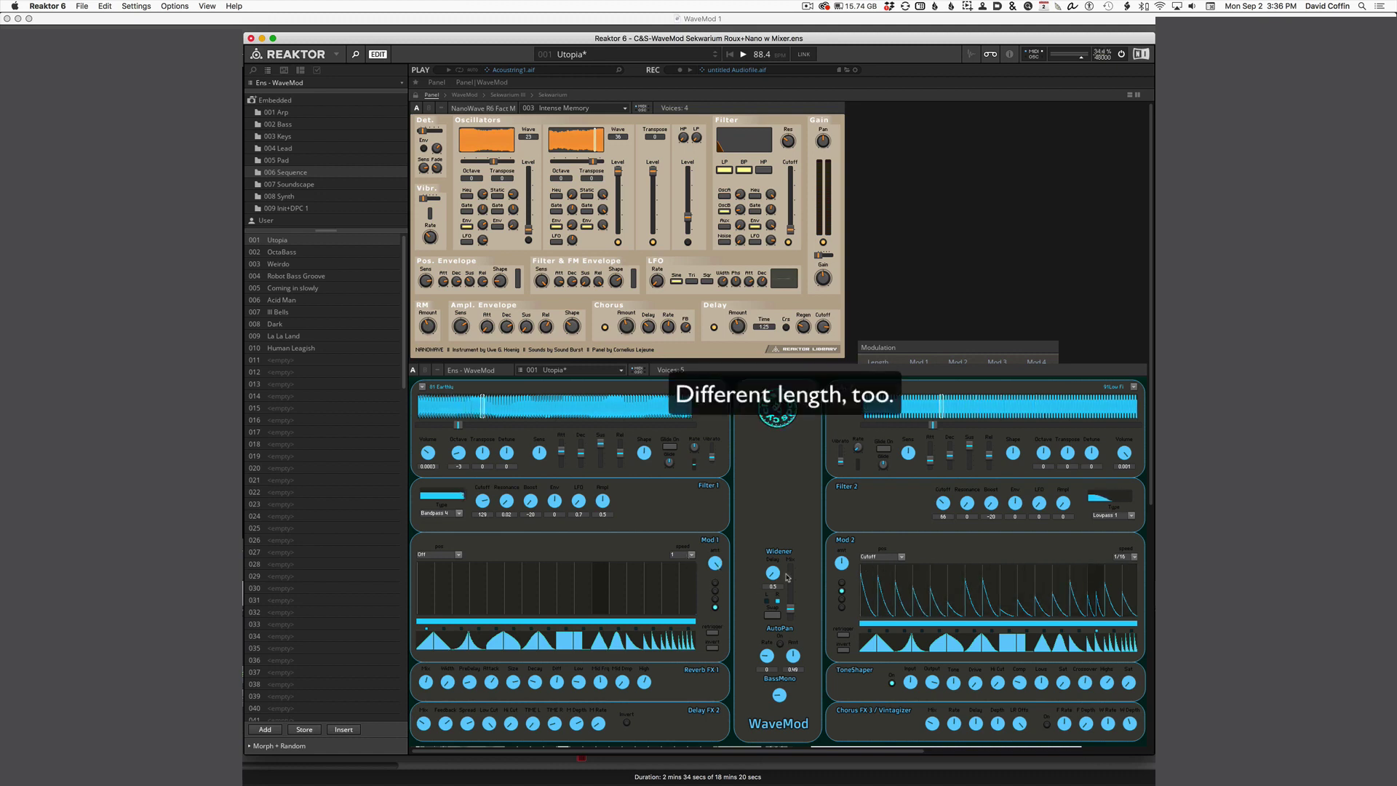
left_click(458, 555)
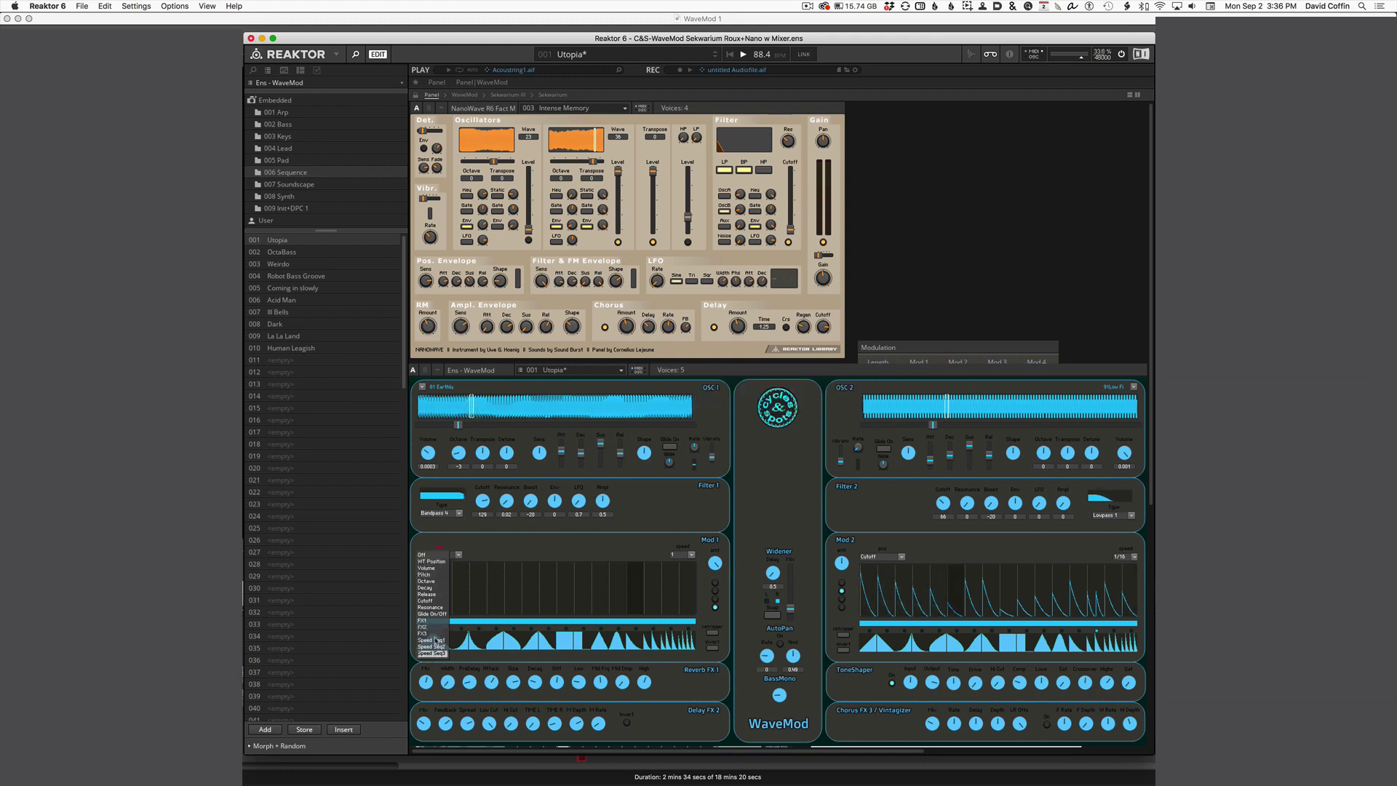
left_click(499, 555)
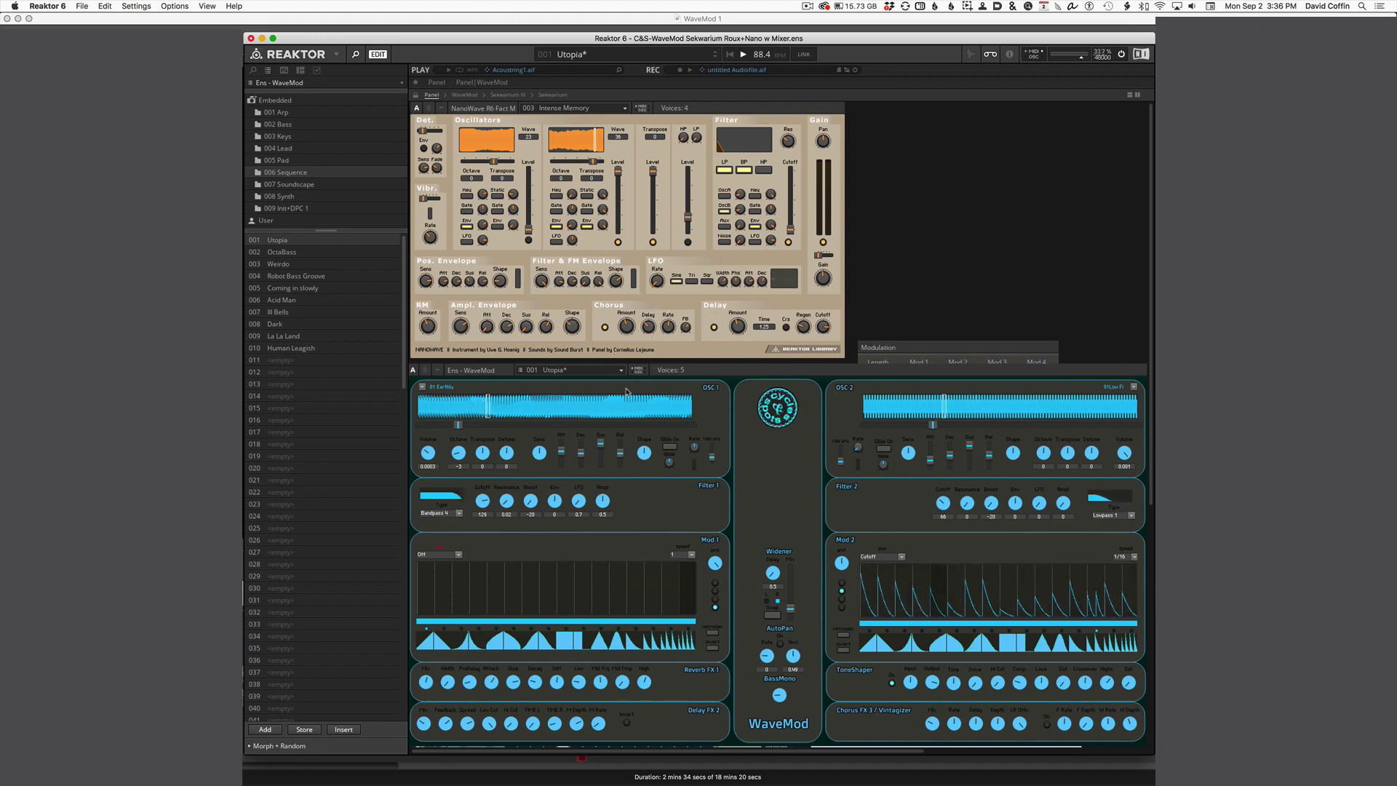
Move the Modulation panel up into the empty space beside the NanoWave instrument.
left_click_drag(932, 347, 919, 246)
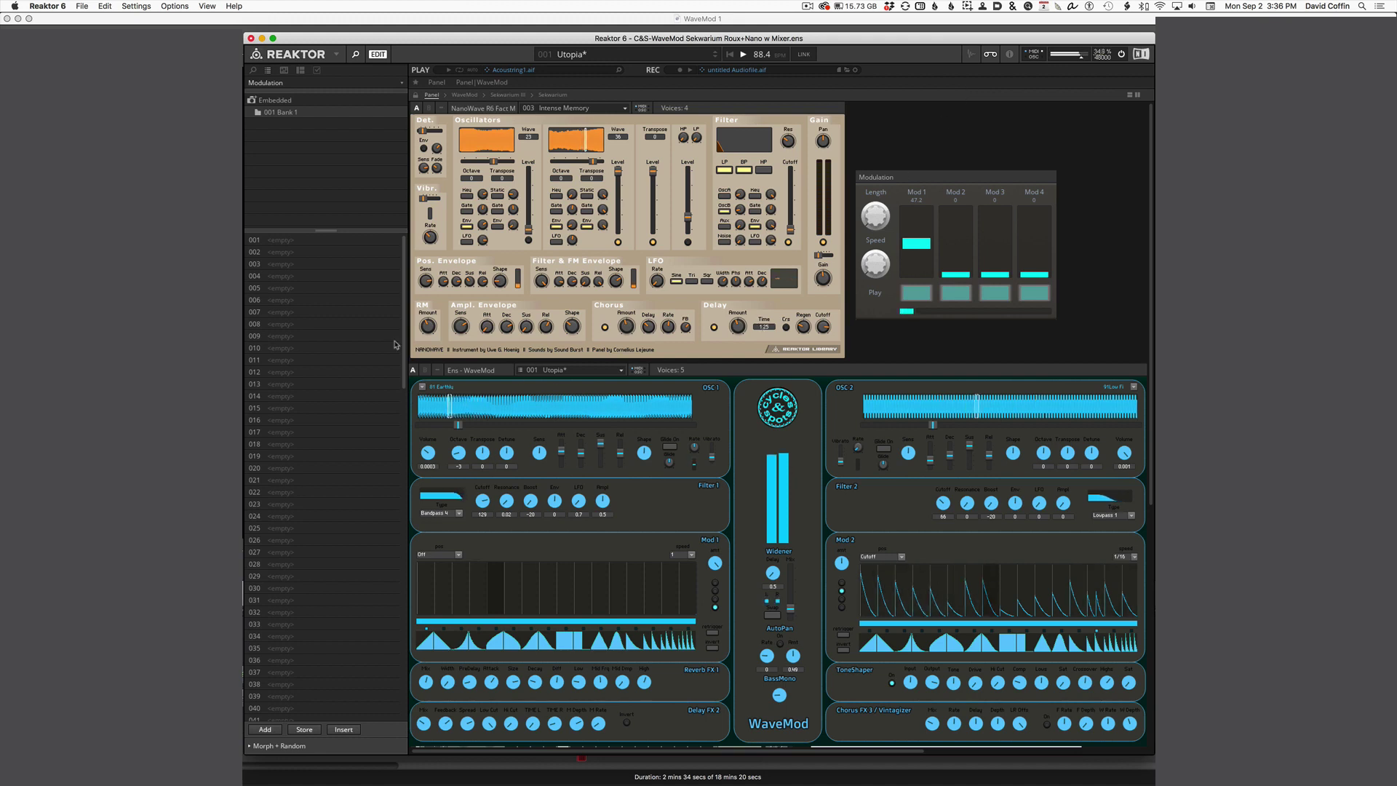
Audition the WaveMod Sequence snapshots Robot Bass Groove, Acid Man and Weirdo.
left_click(685, 405)
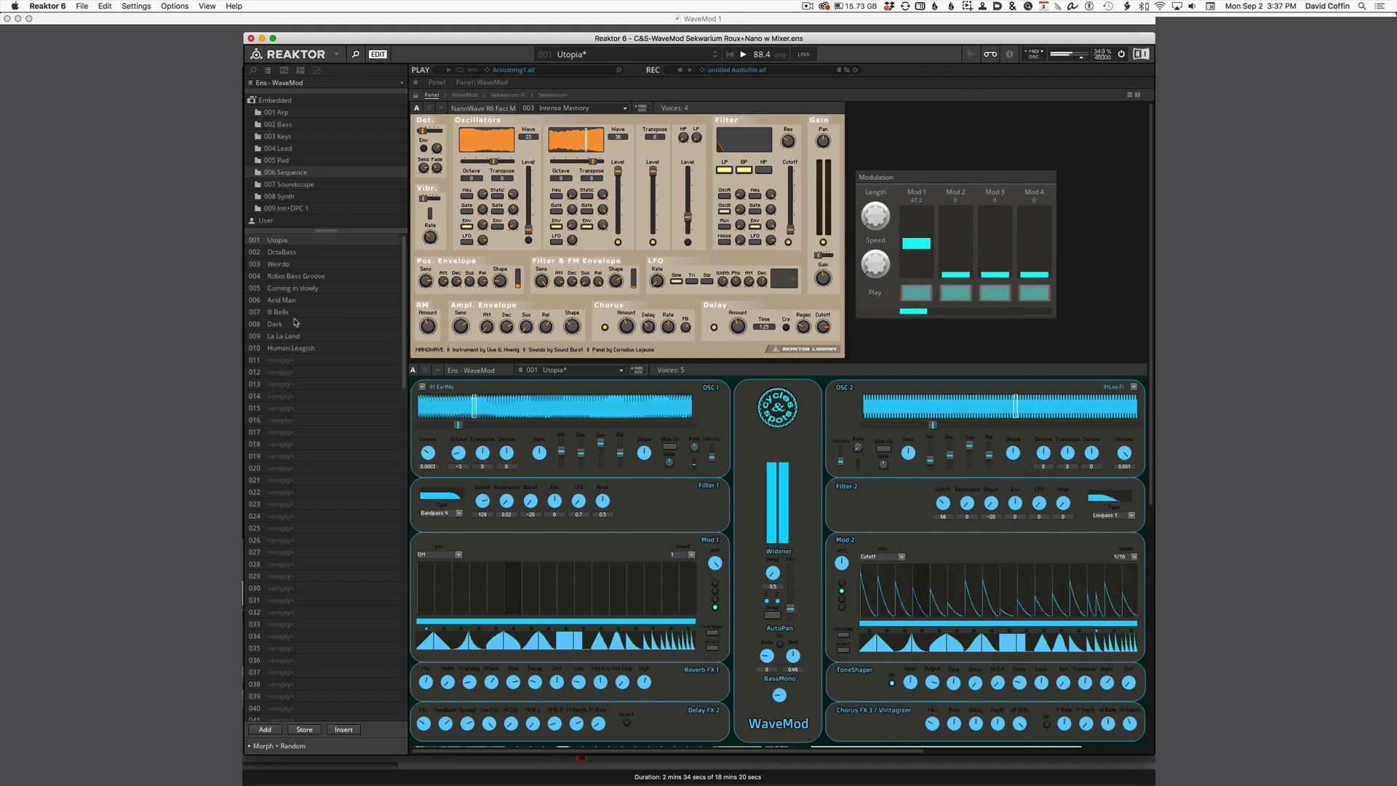
left_click(301, 277)
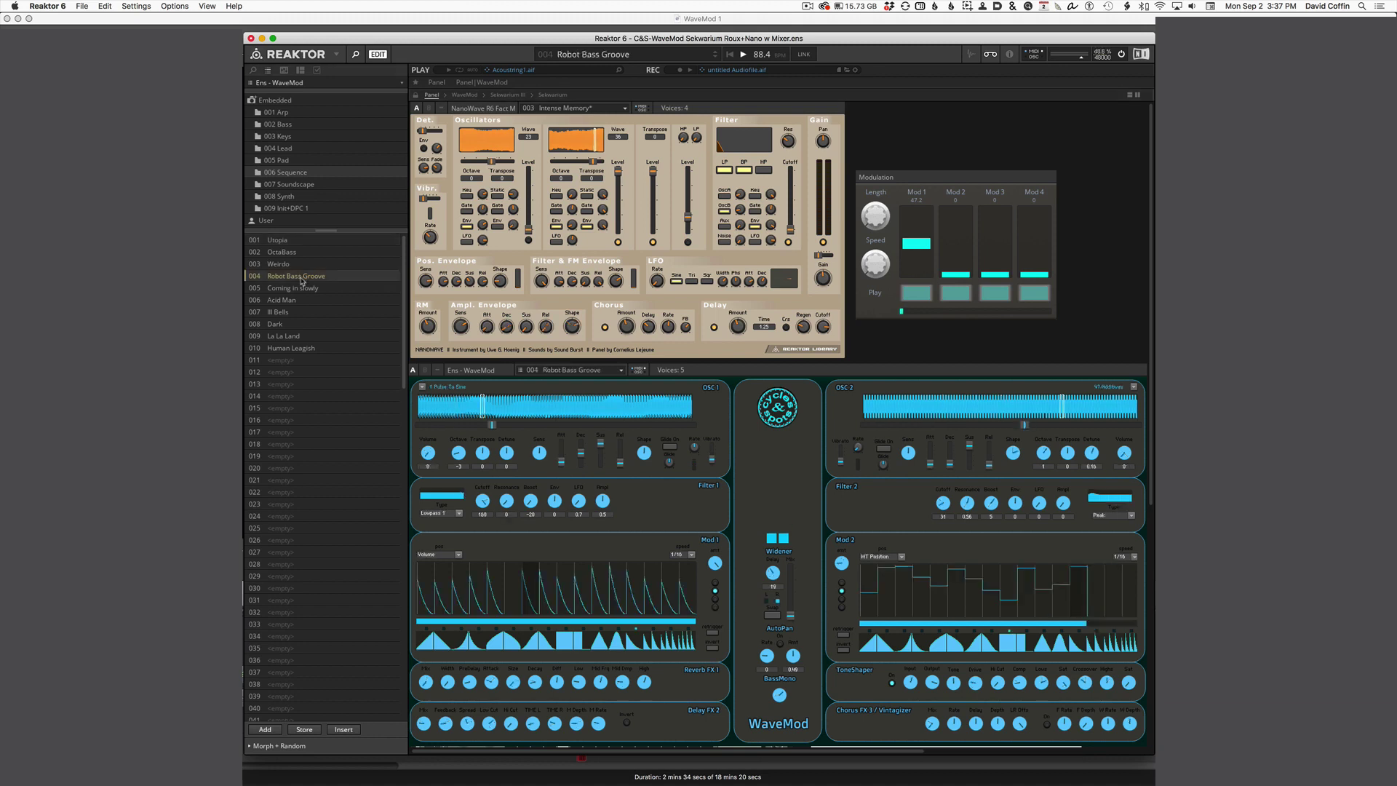
left_click(294, 301)
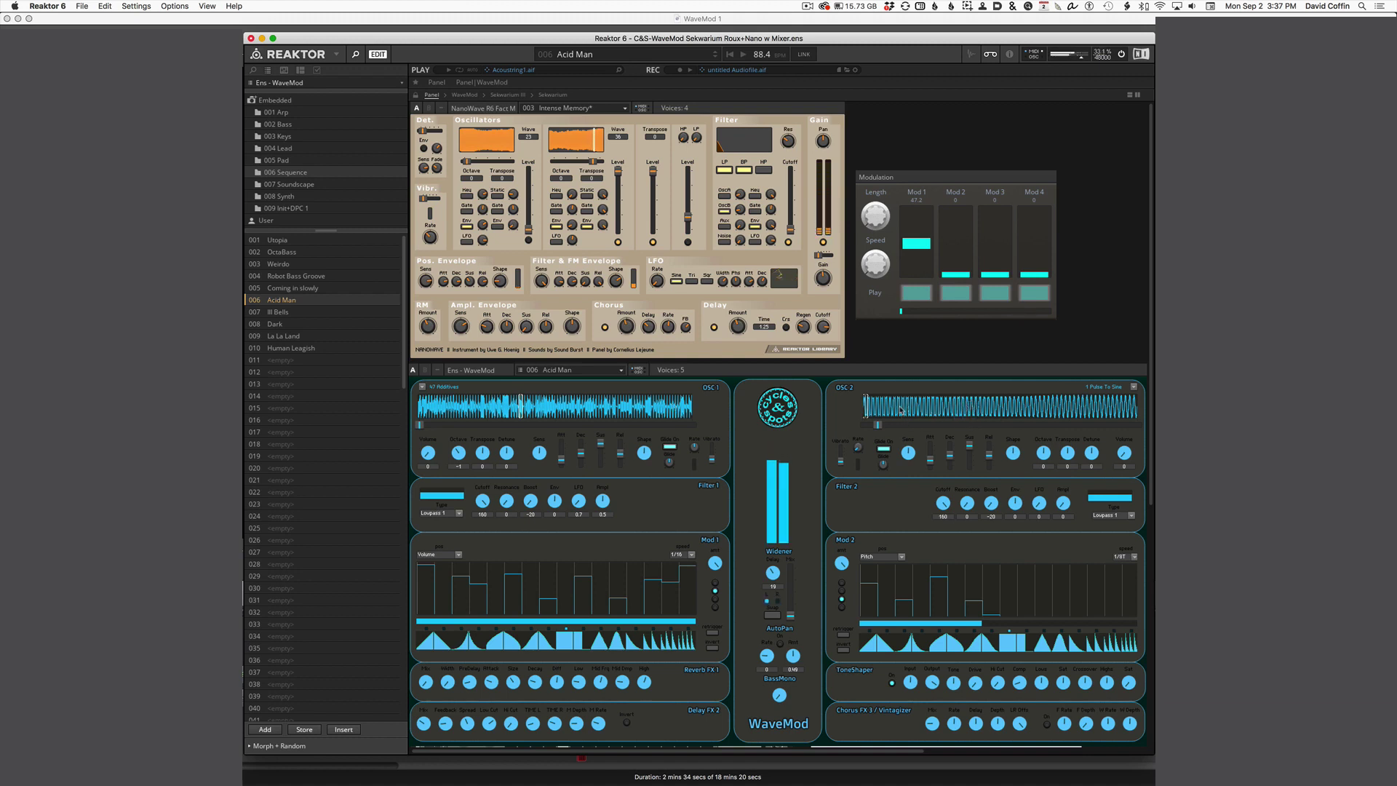
left_click(283, 267)
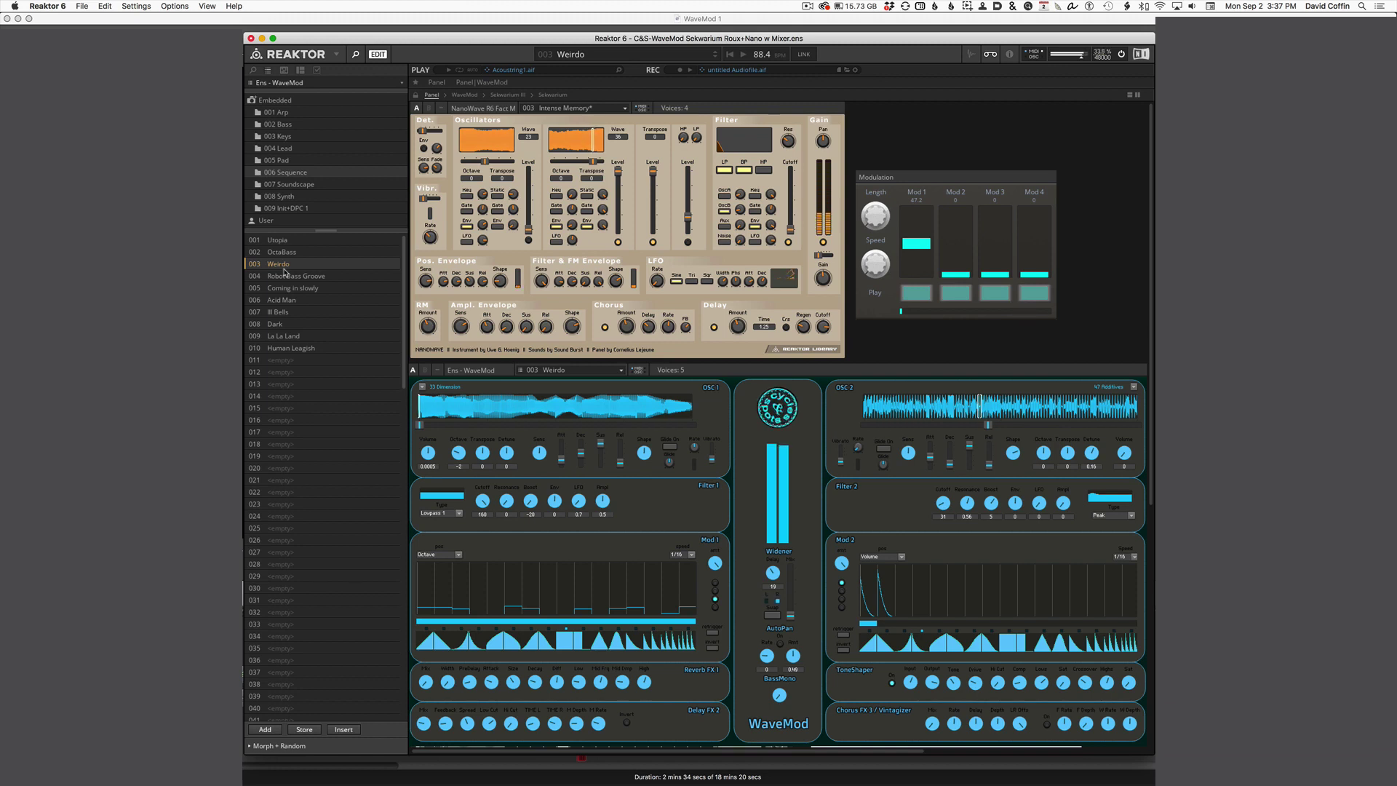
Load the Metal 2 and CutThrough snapshots from WaveMod's 008 Synth bank and toggle the transport playback.
left_click(290, 198)
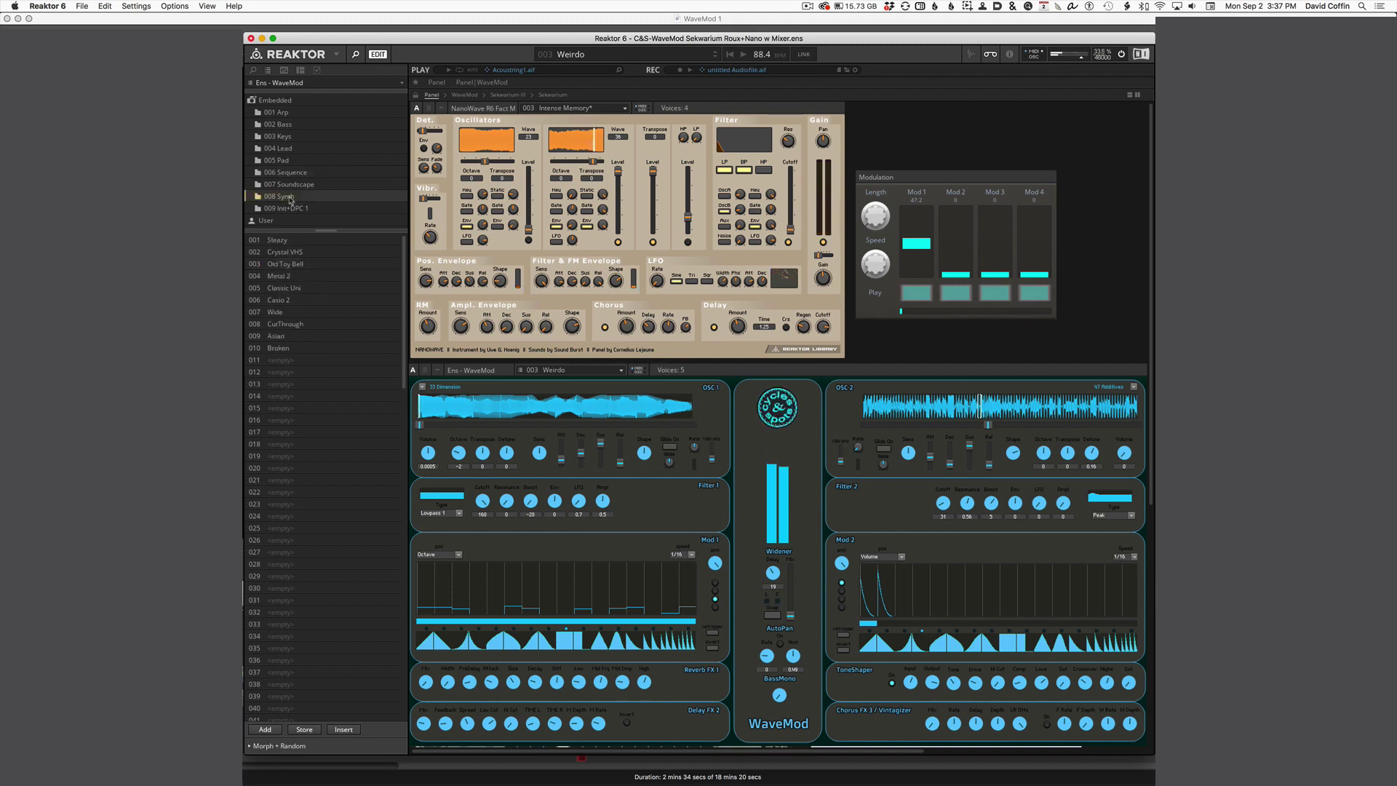
left_click(283, 276)
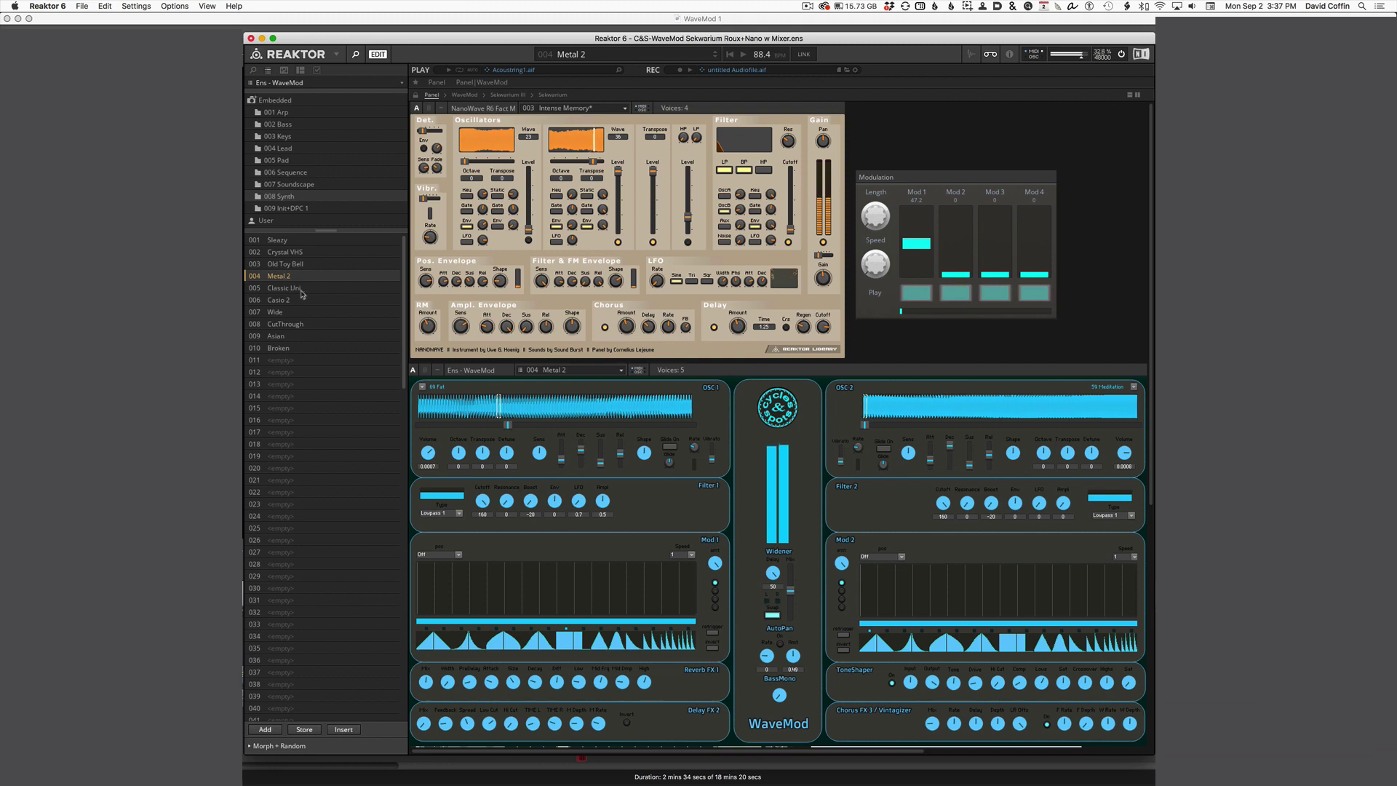
left_click(285, 324)
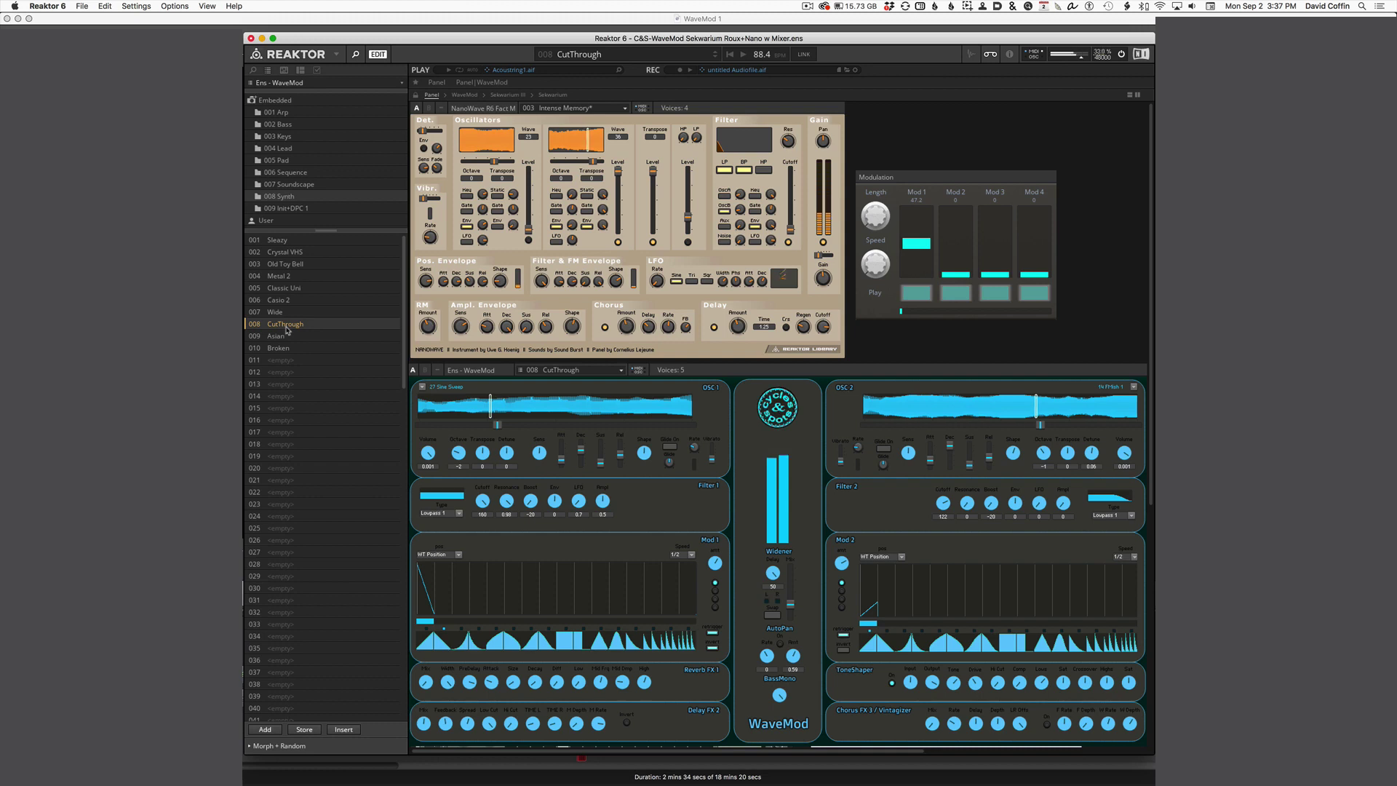
left_click(744, 55)
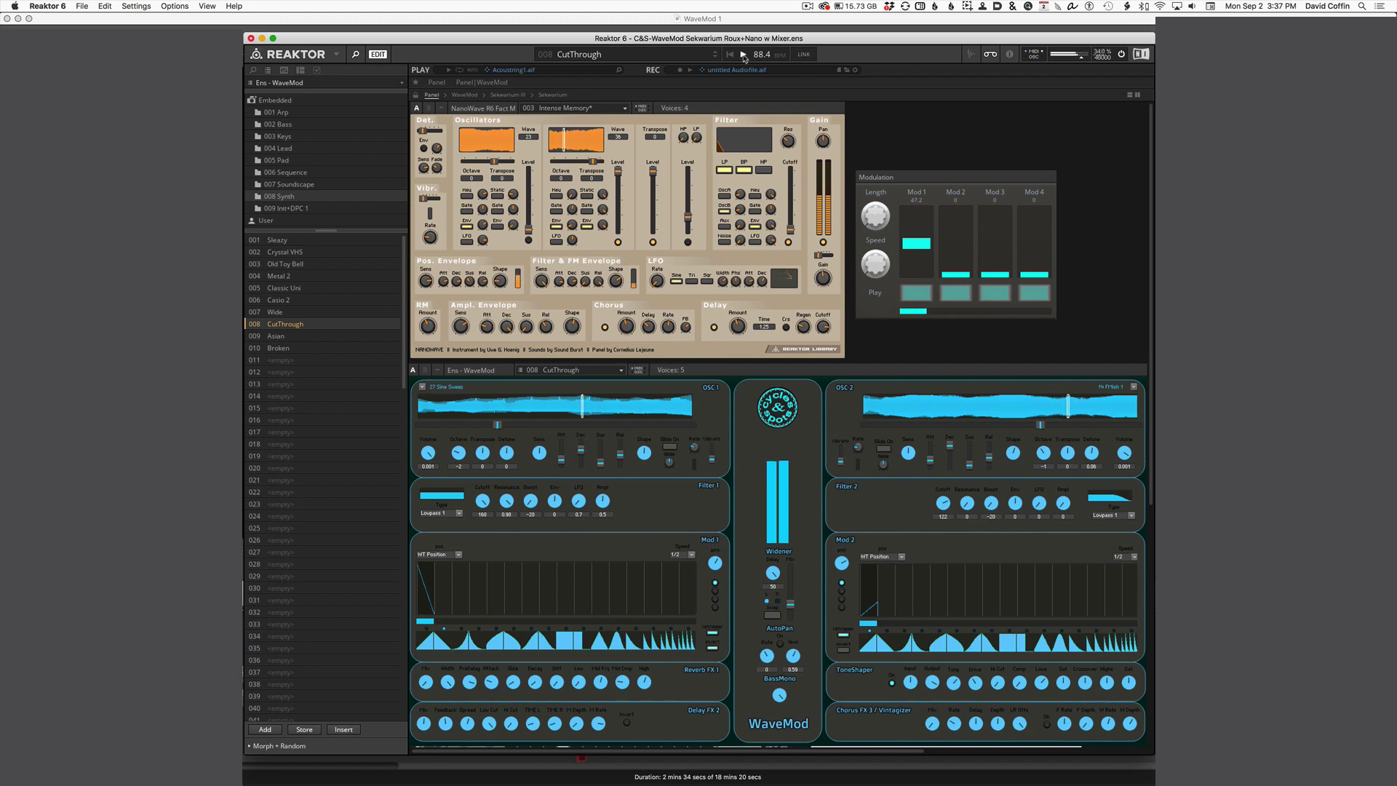
left_click(744, 56)
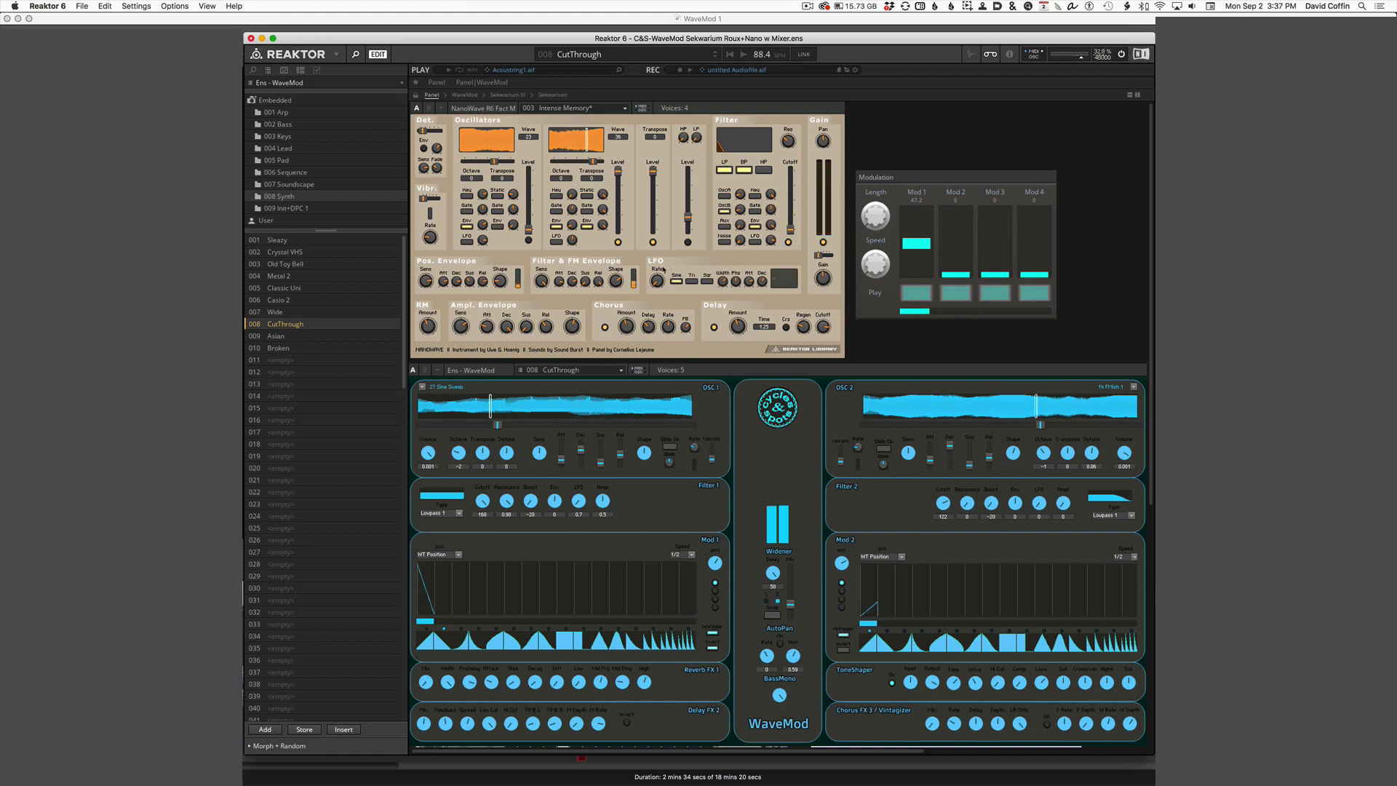
Raise Mod 2 in the Modulation panel and adjust the level and transpose controls of NanoWave's third oscillator column.
left_click_drag(955, 275, 961, 227)
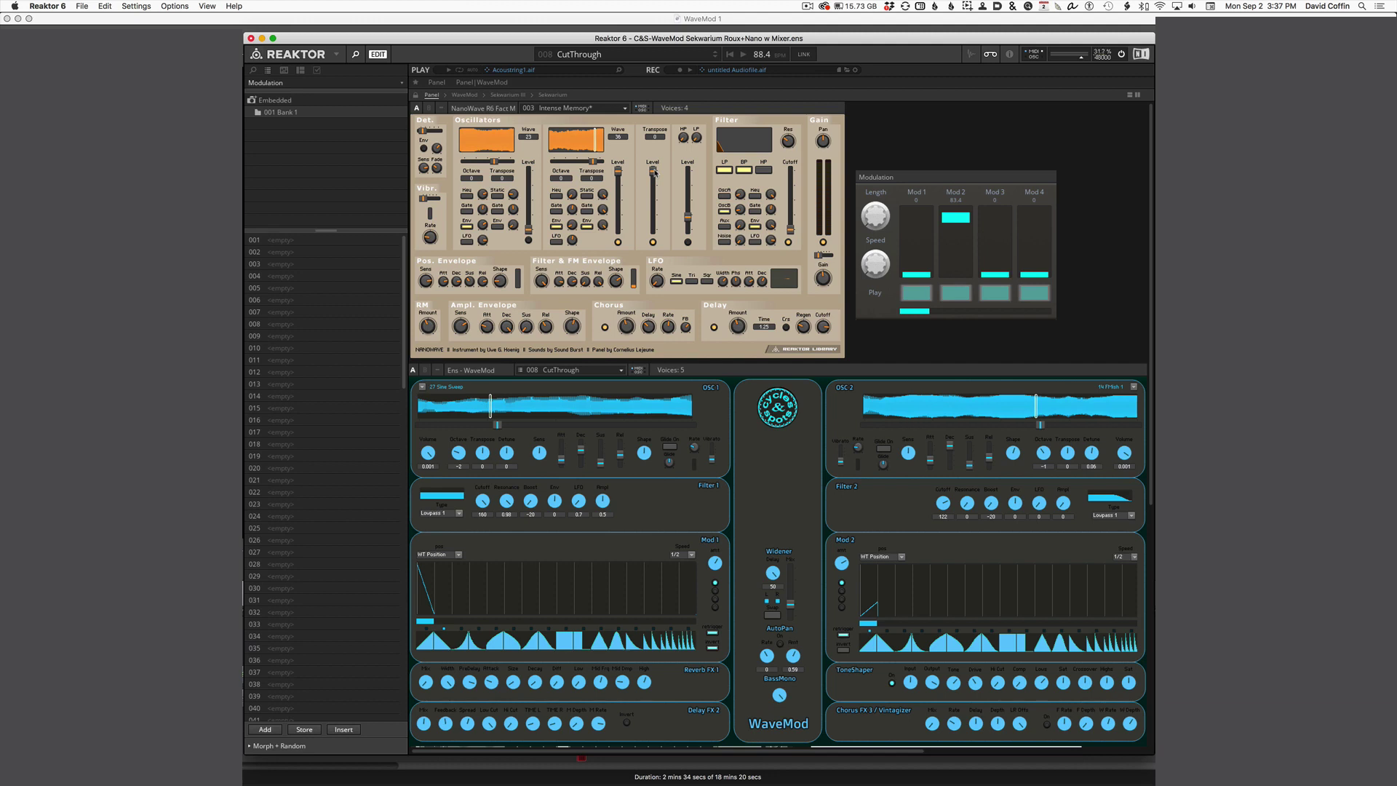
left_click(654, 172)
left_click_drag(662, 125, 663, 134)
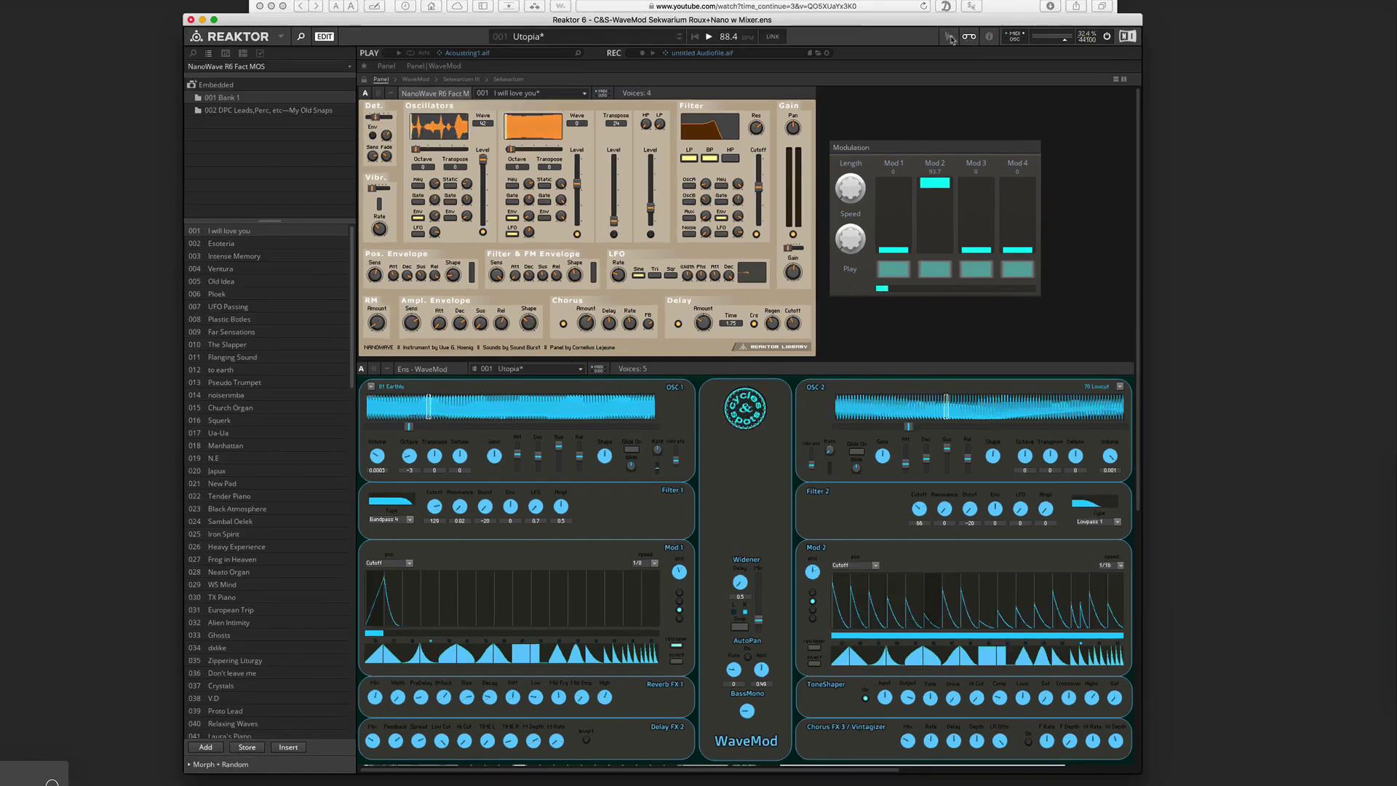
Open the sample map editor, select the load map WSM1! sampler, and inspect the BaseOct.wav waveform with its loop settings.
left_click(950, 37)
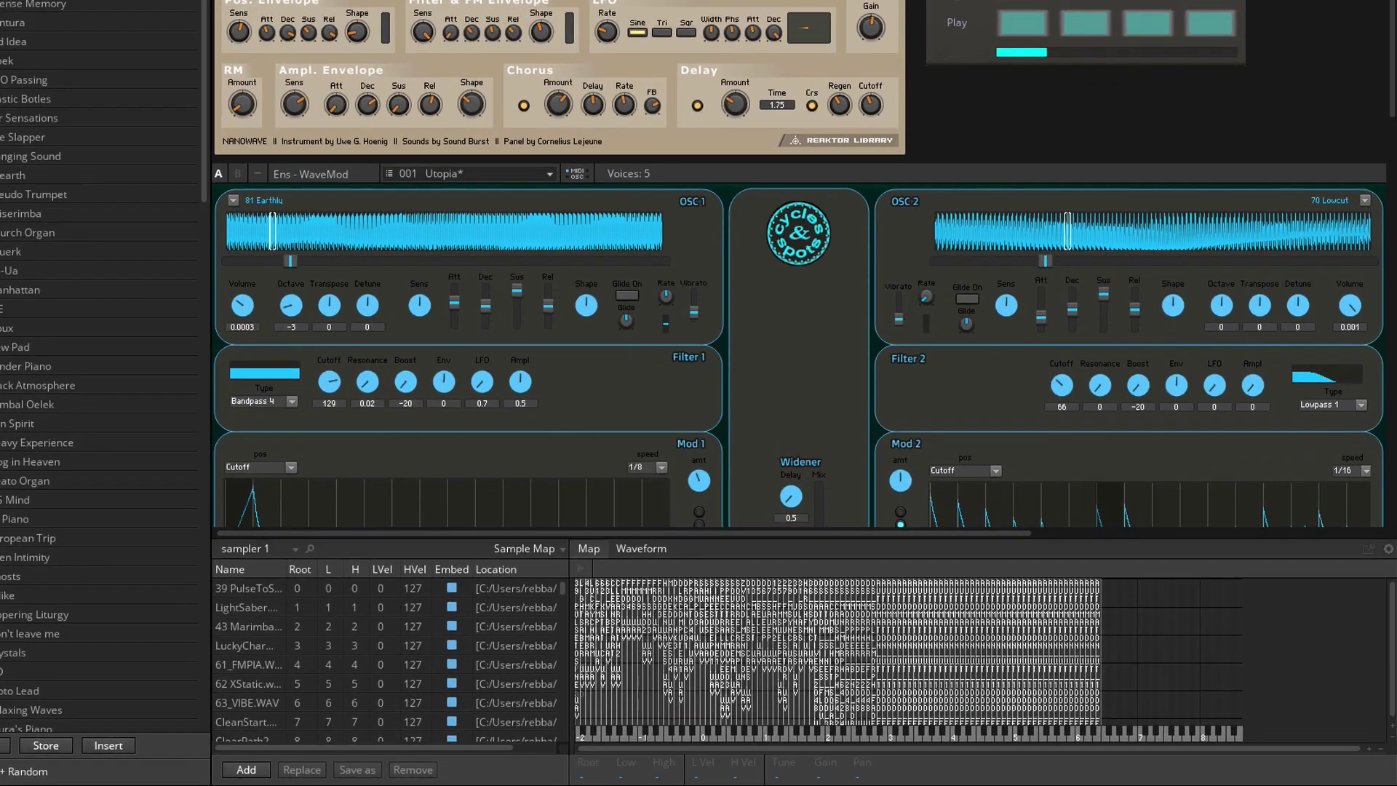
left_click(385, 616)
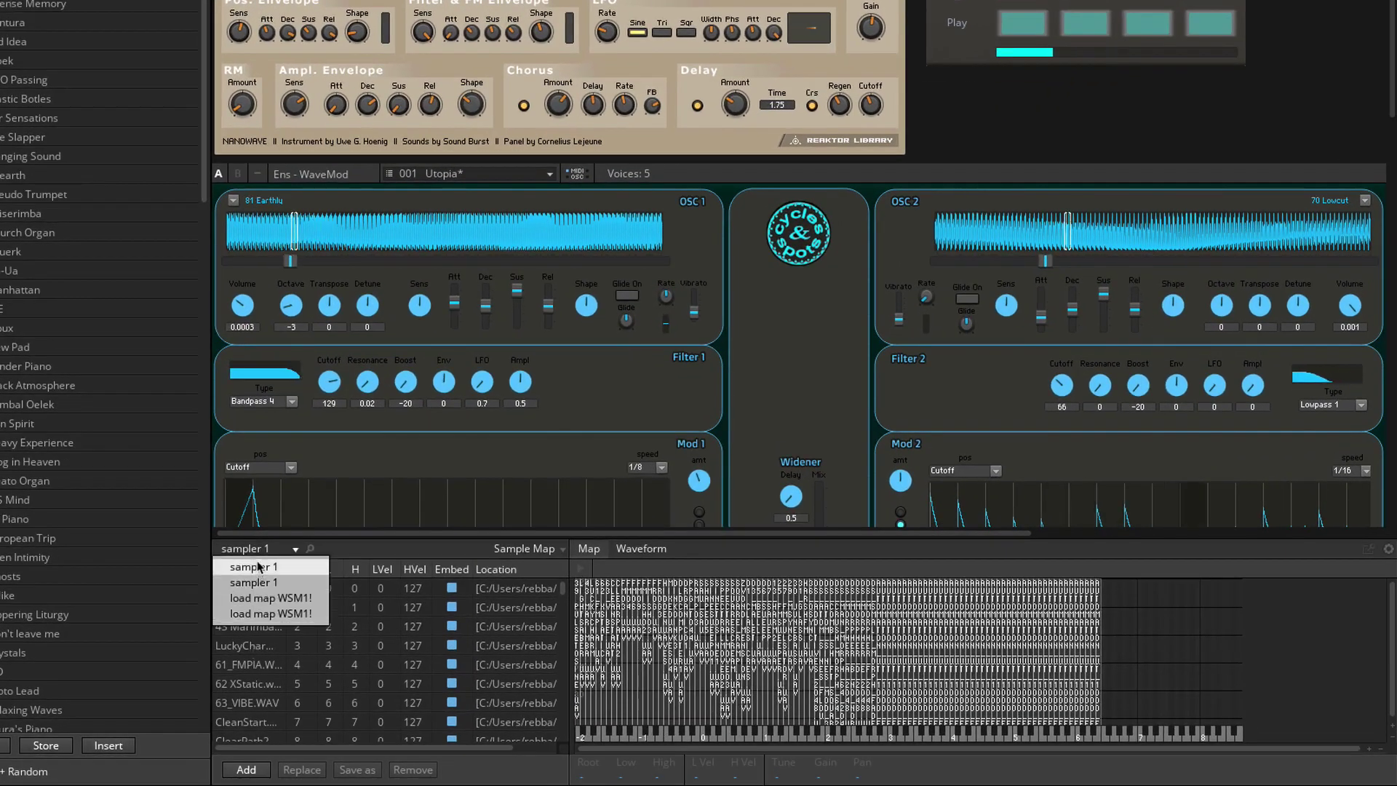
left_click(268, 599)
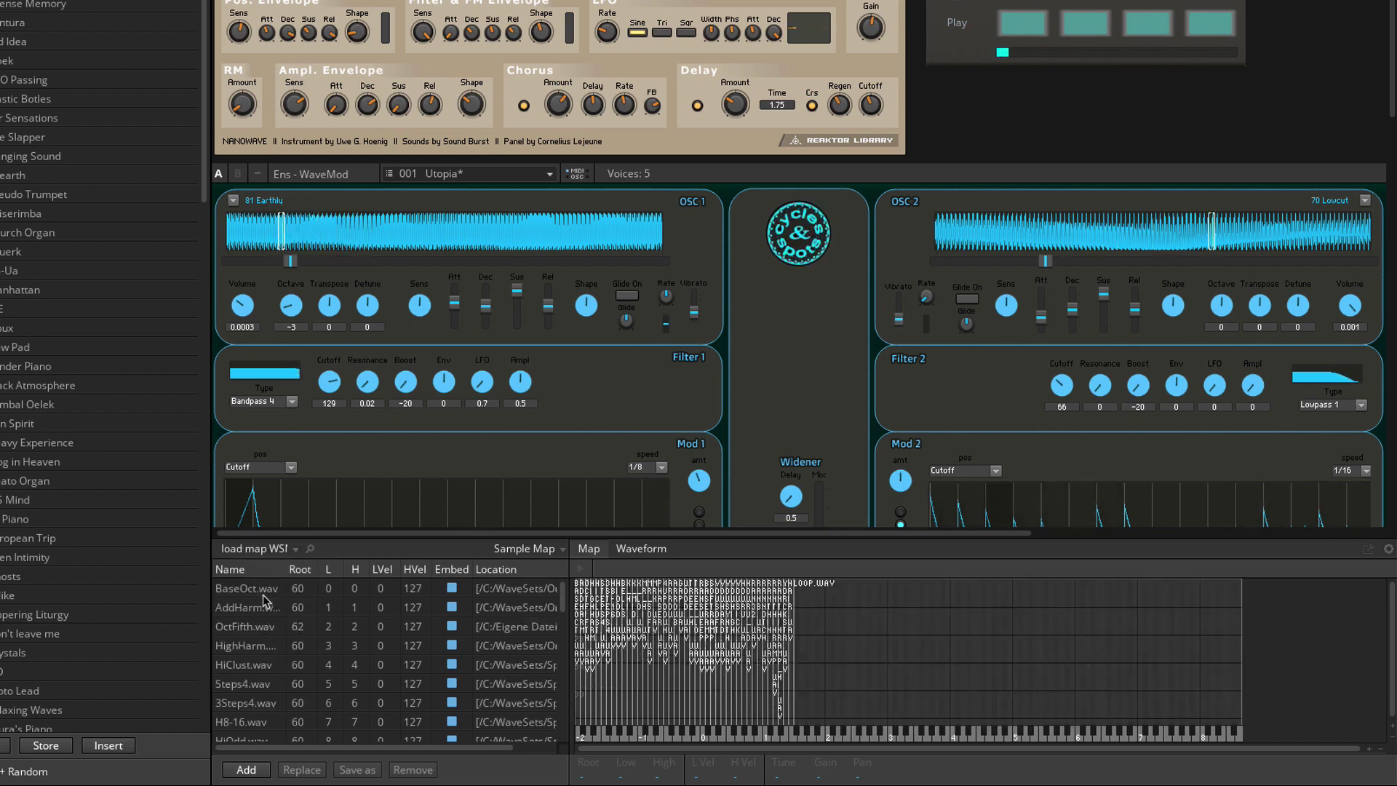
left_click(266, 593)
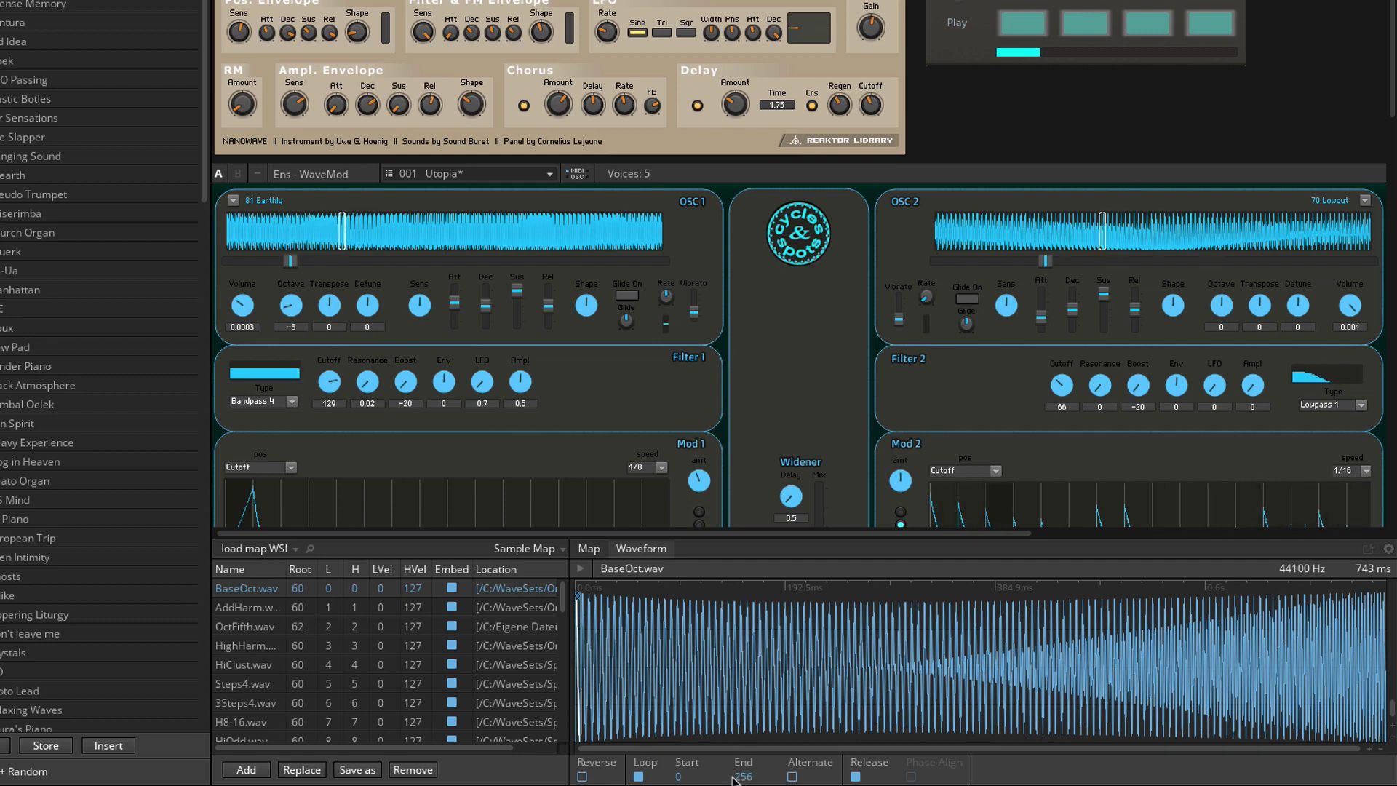
left_click(589, 549)
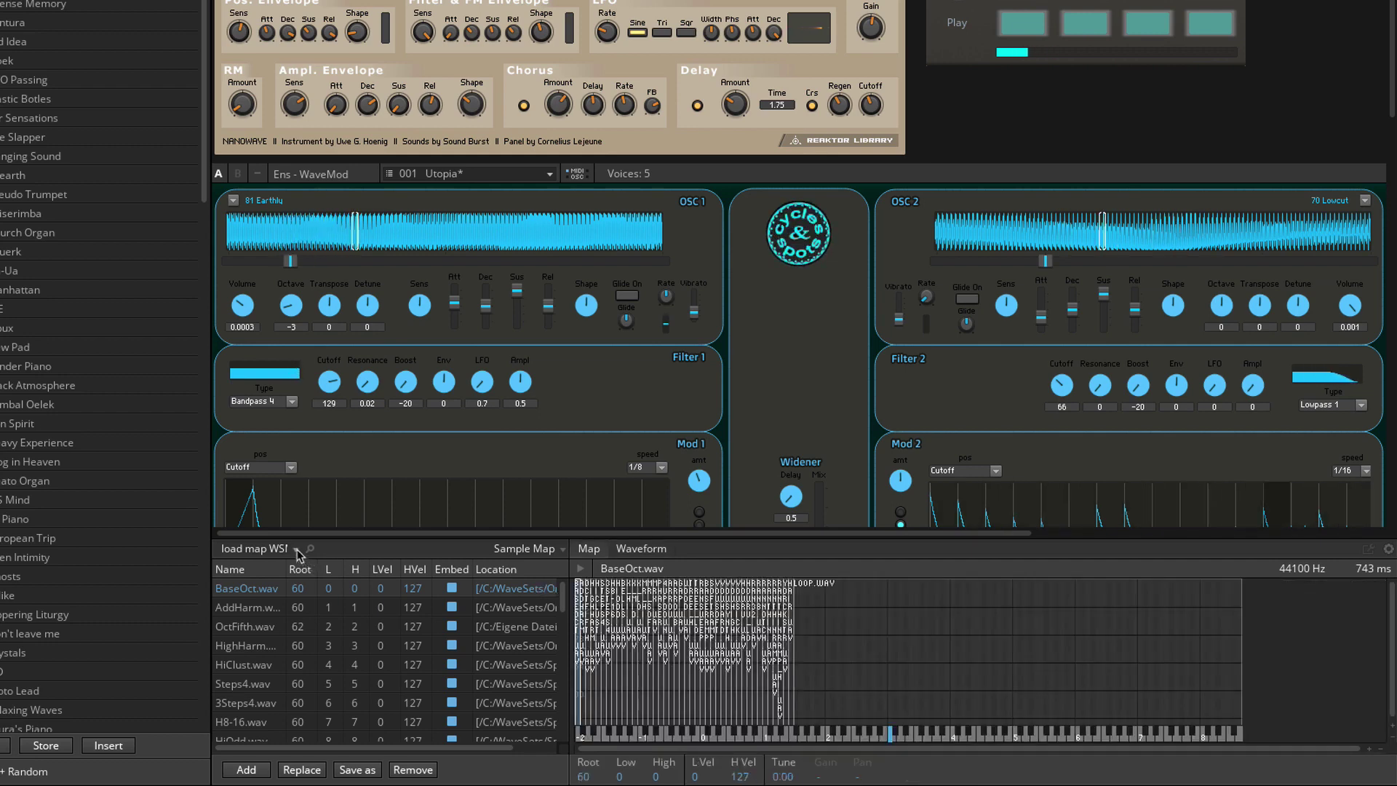
Switch the sample map editor to sampler 1, inspect the 39 PulseToSine.wav waveform, and return to the map view.
left_click(297, 548)
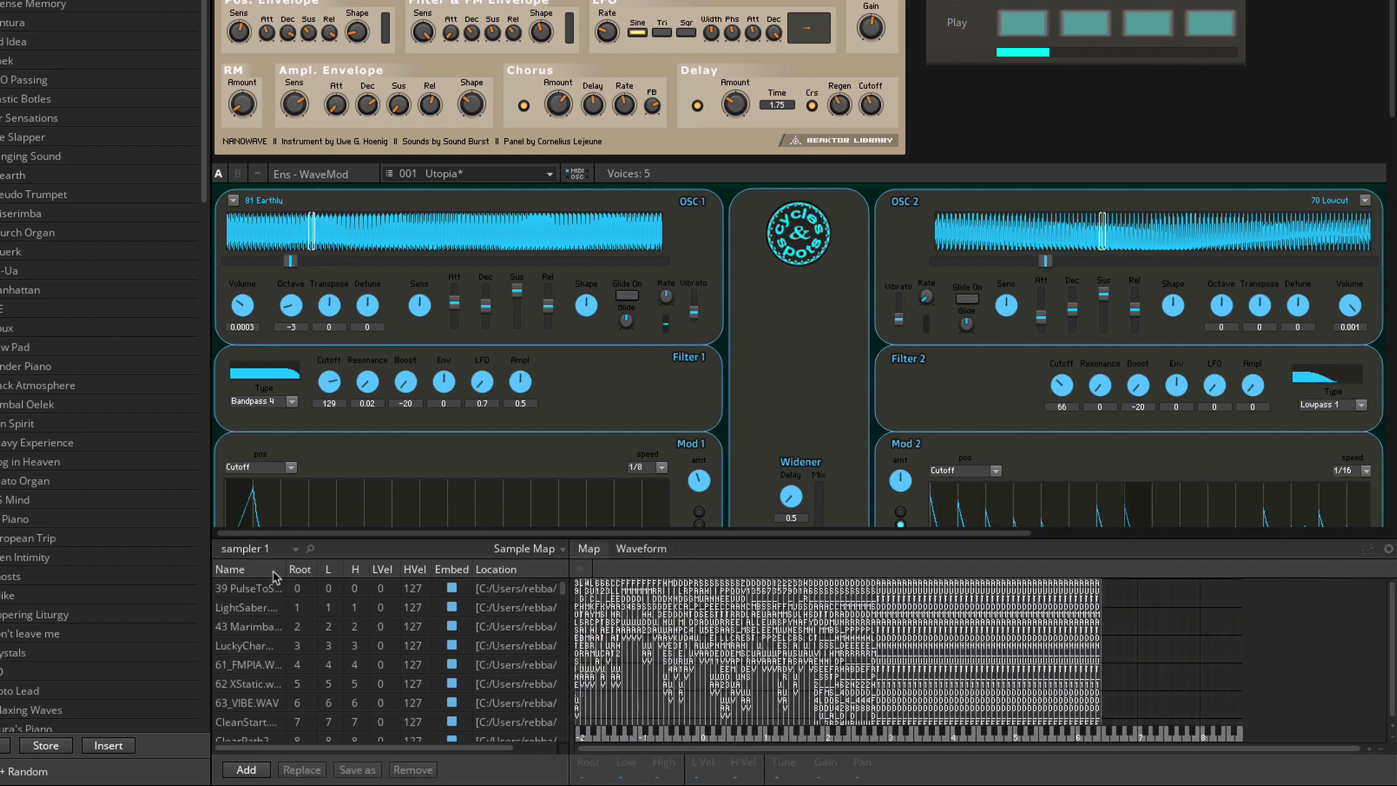
left_click(641, 549)
left_click(411, 588)
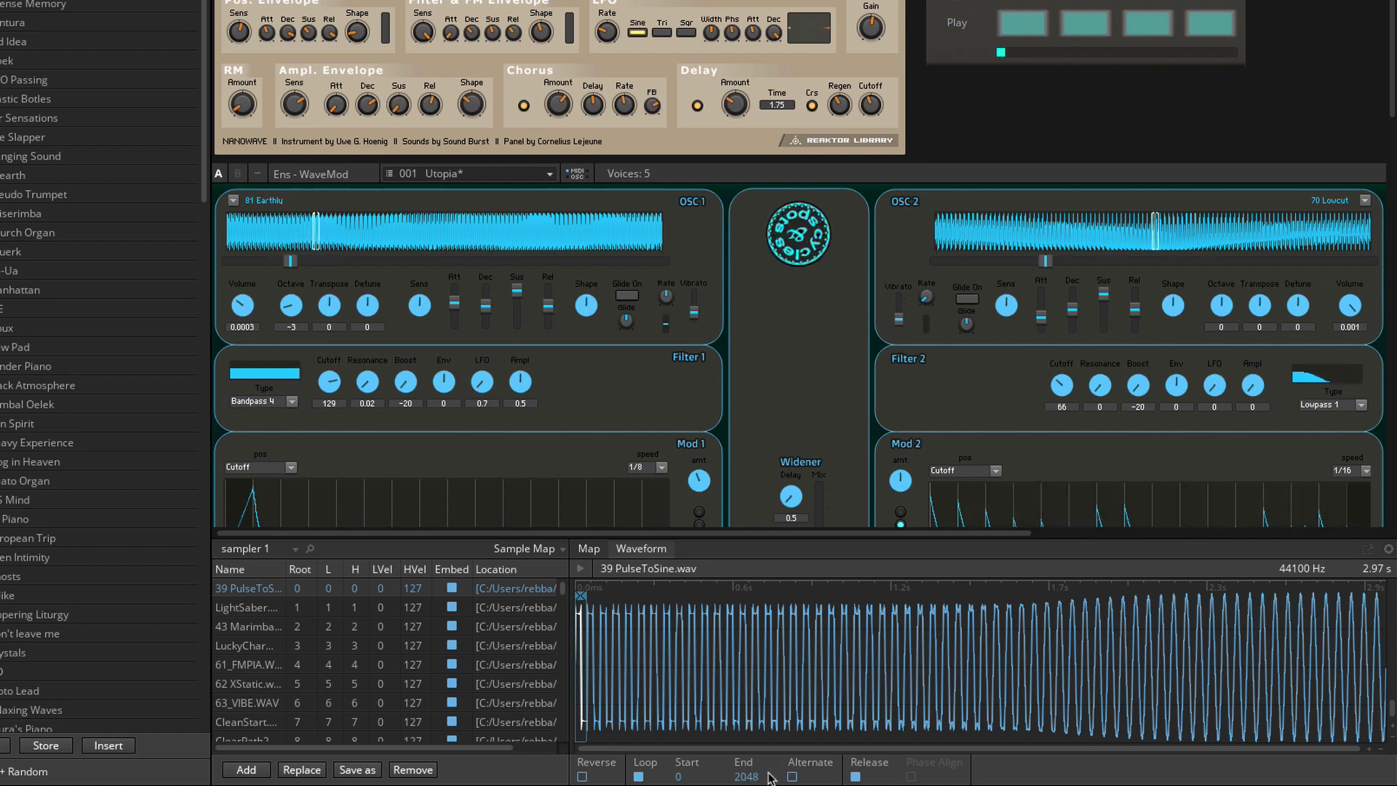
left_click(588, 548)
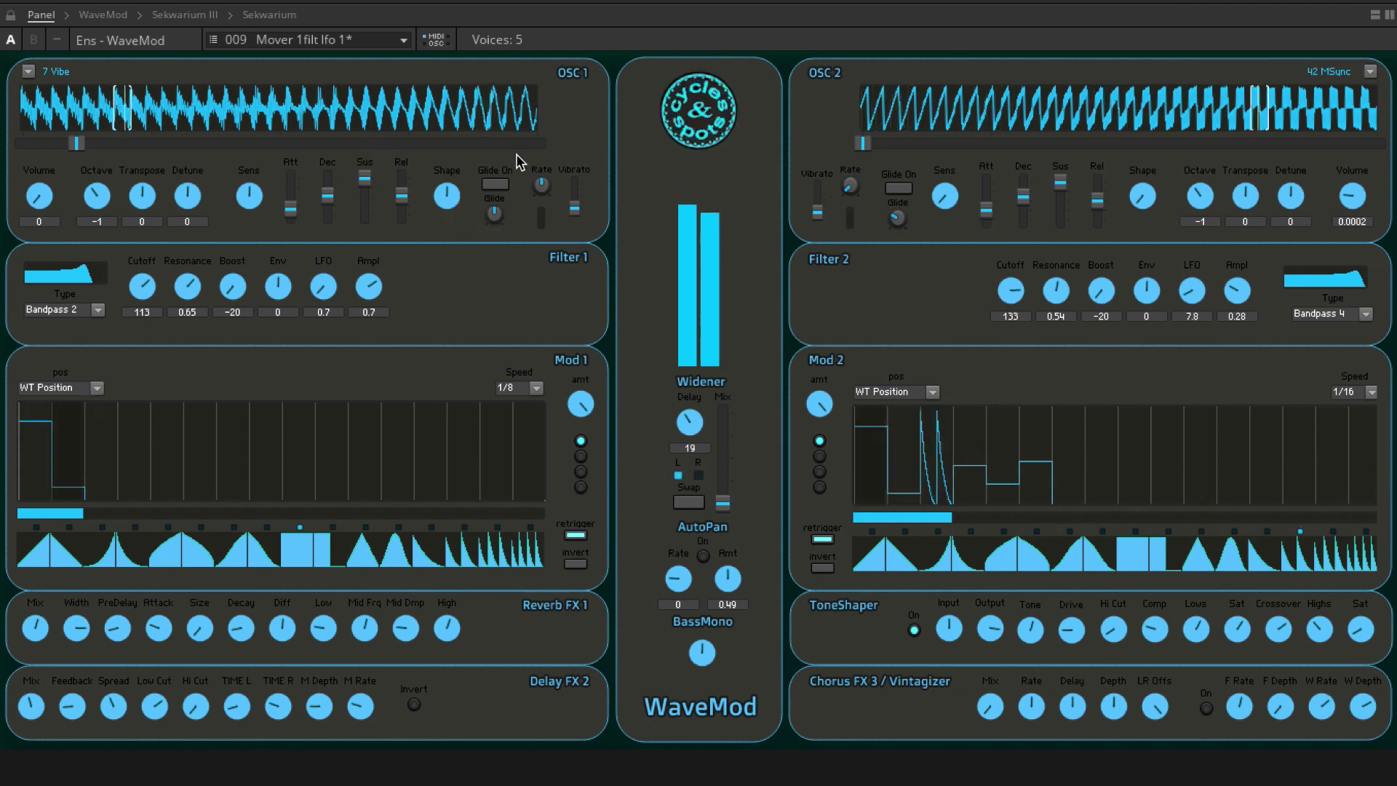
Show Mod 1's second modulation lane and touch the OSC 1 Volume control it targets.
left_click(580, 456)
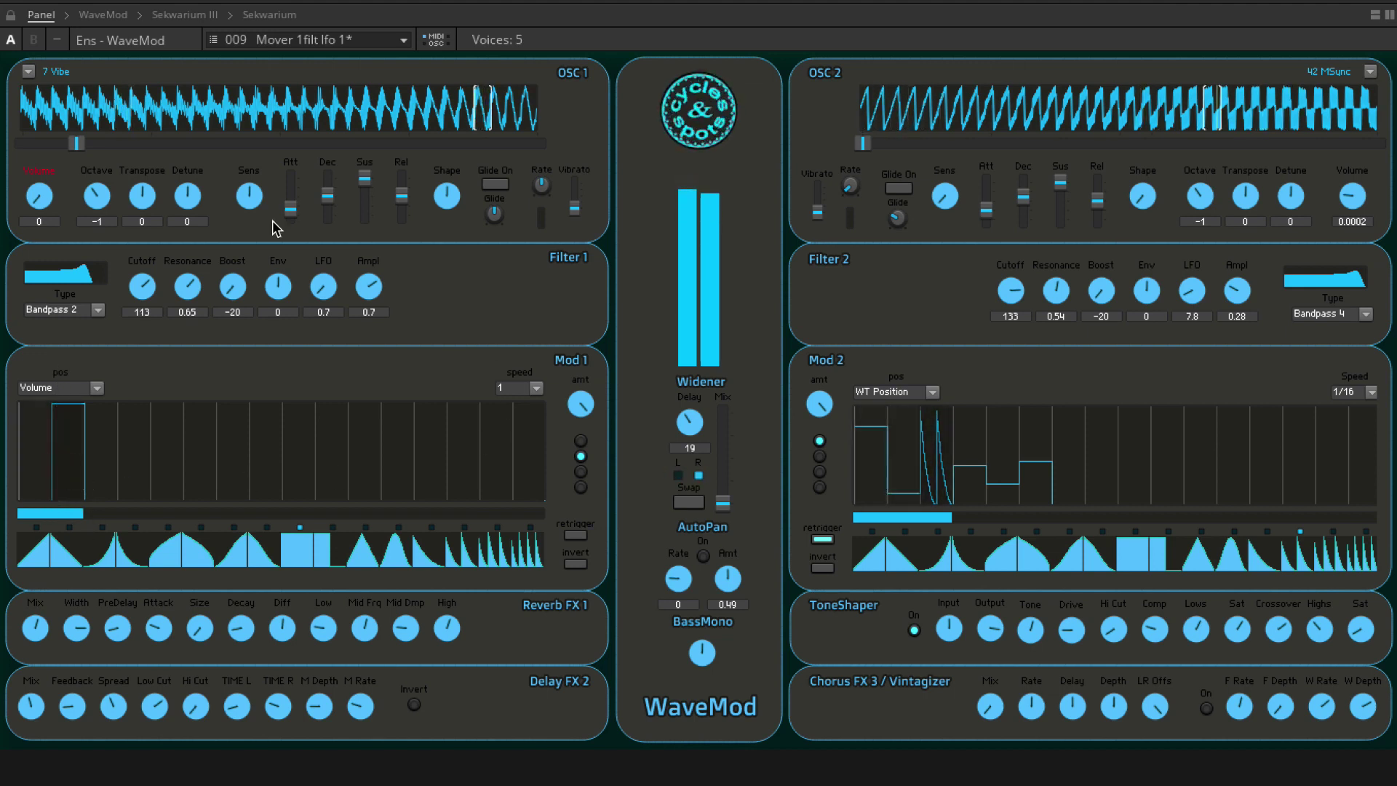
left_click(40, 196)
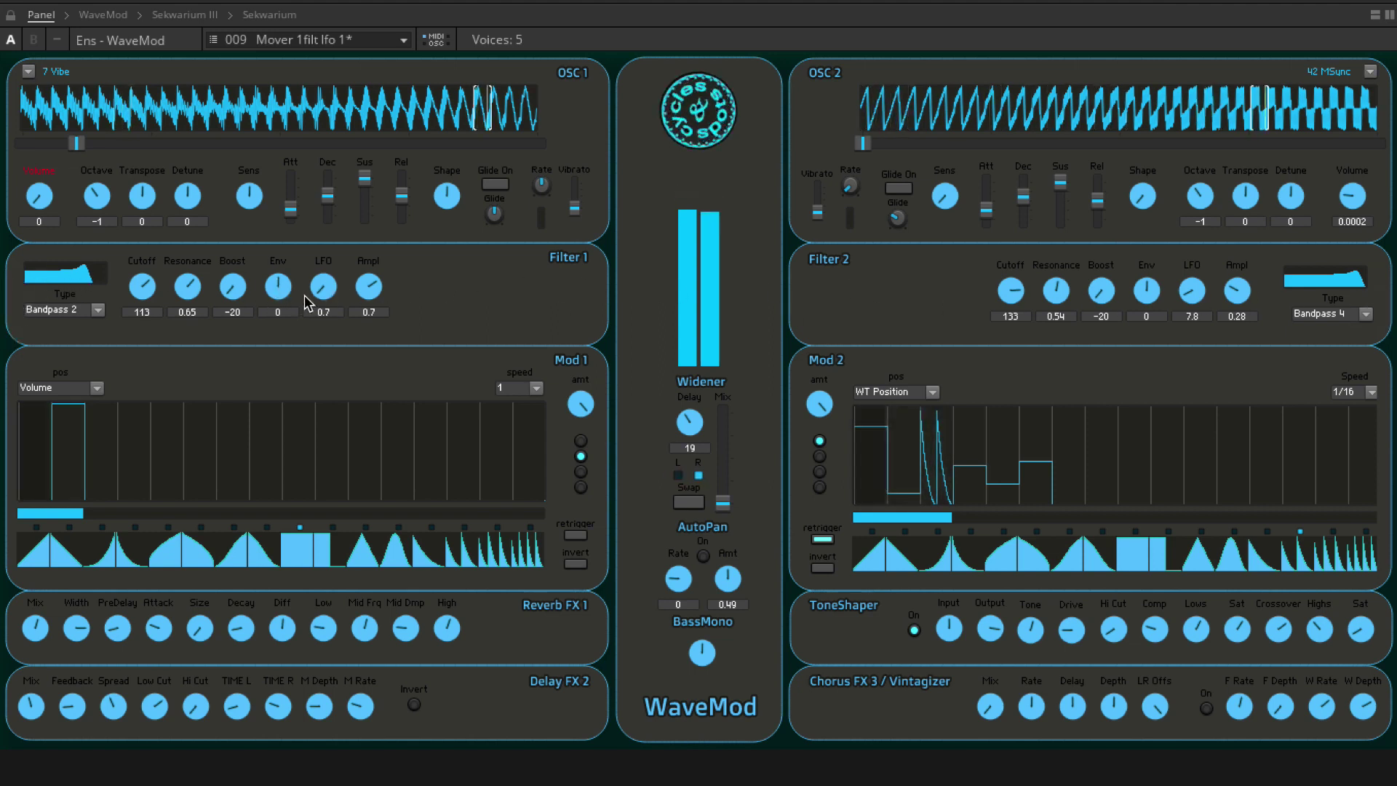
Set Filter 1's Env to -100, LFO to 2.3 and Ampl to 0.48.
left_click_drag(284, 287, 283, 329)
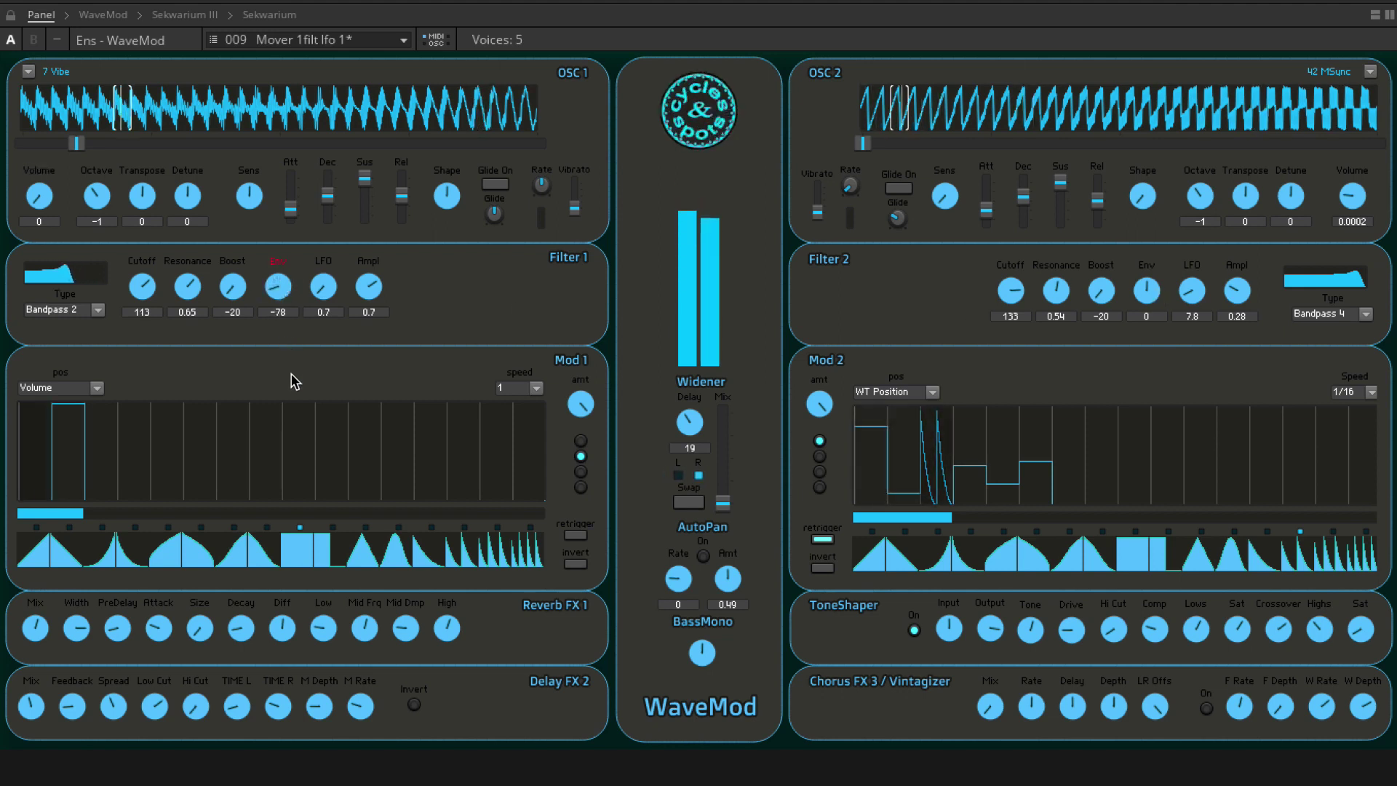
left_click(323, 287)
left_click_drag(372, 282, 412, 443)
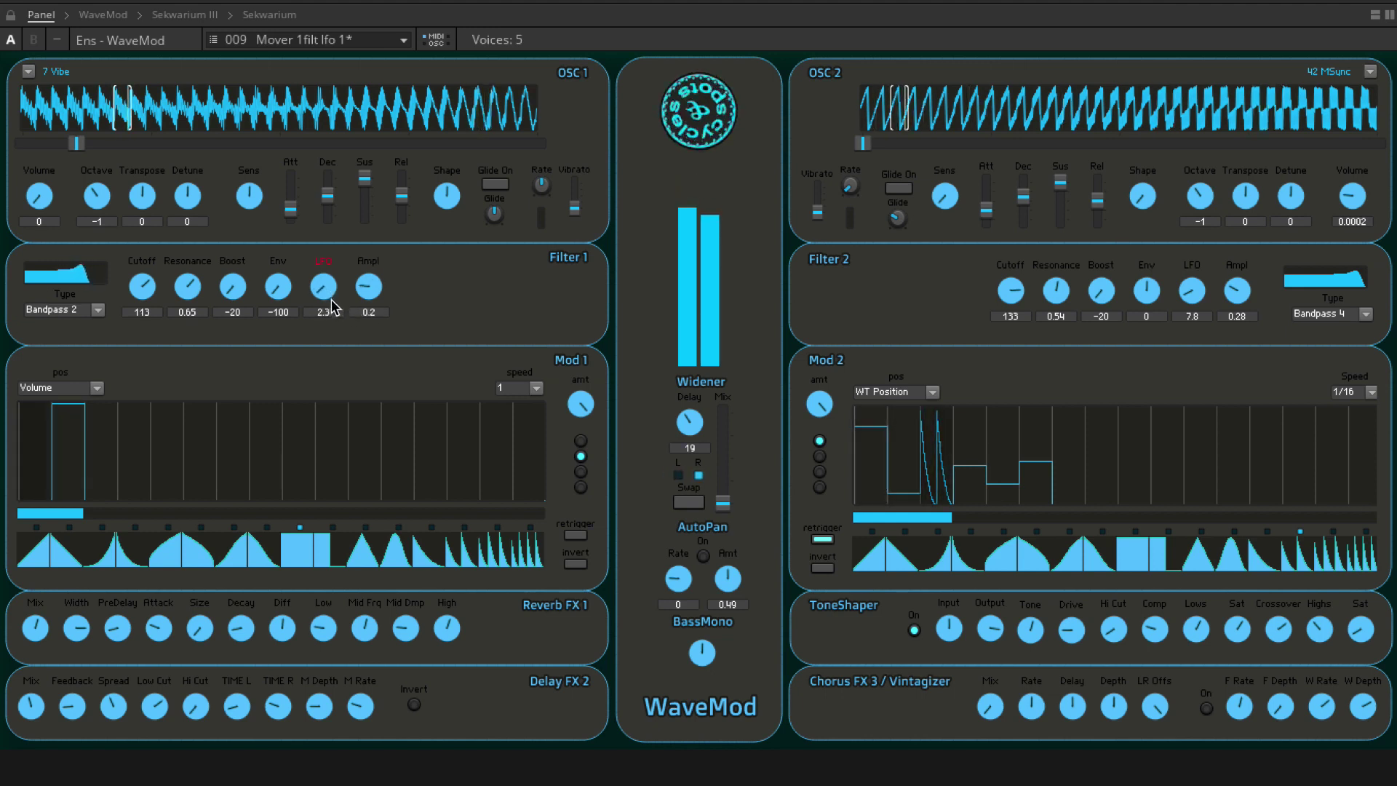
left_click_drag(353, 295, 379, 251)
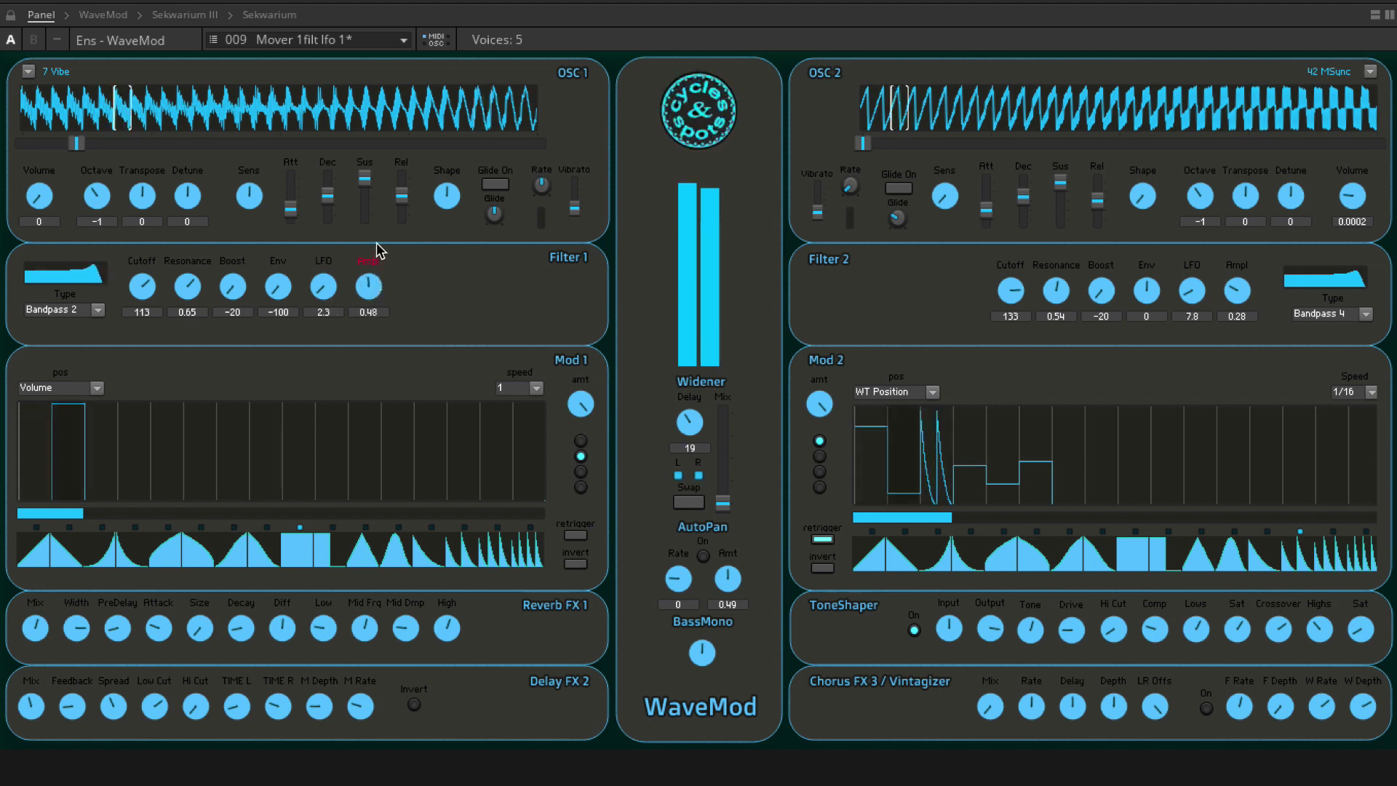
left_click_drag(285, 290, 308, 349)
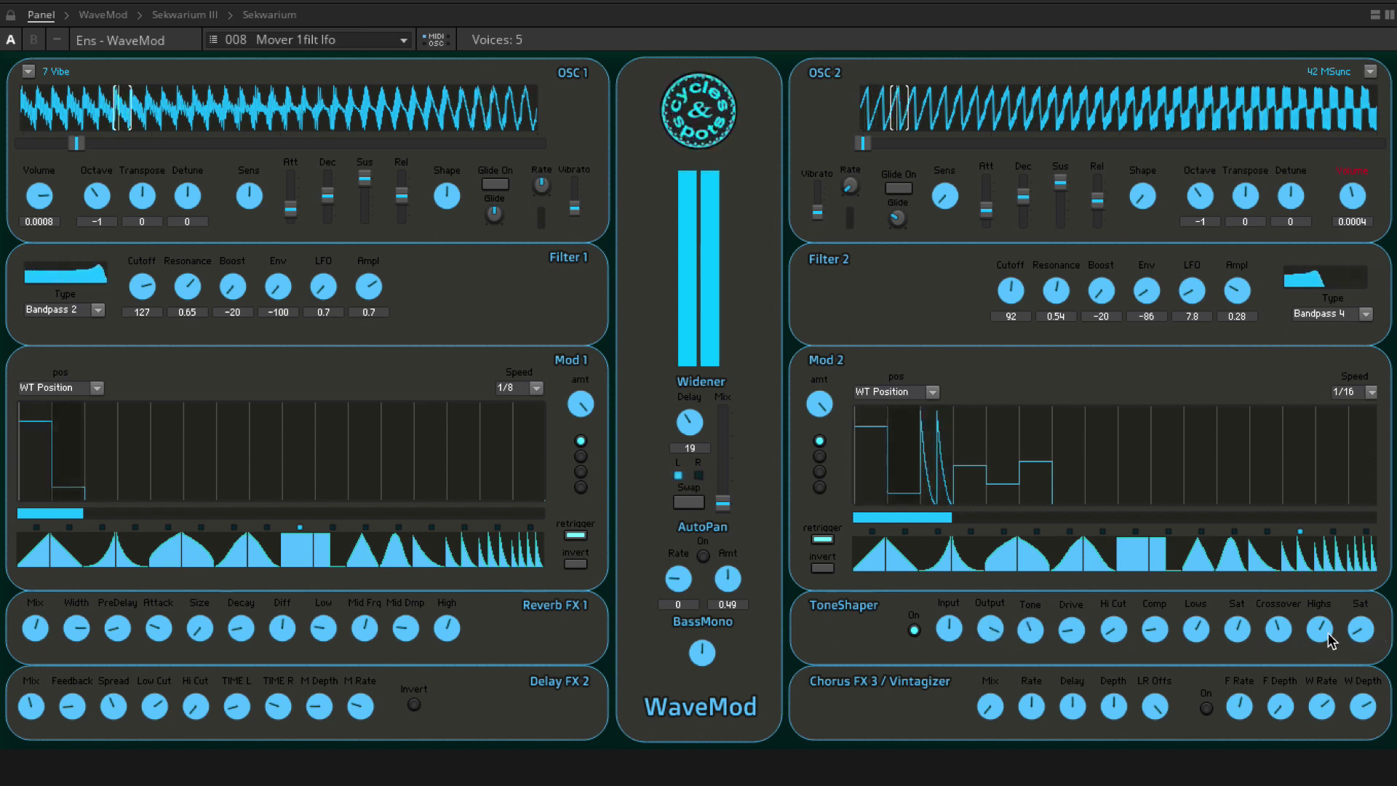
Adjust the ToneShaper's Crossover, Hi Cut, Comp and Tone in the Mover 1filt lfo snapshot.
left_click_drag(1279, 635, 1280, 627)
left_click_drag(1153, 630, 1159, 598)
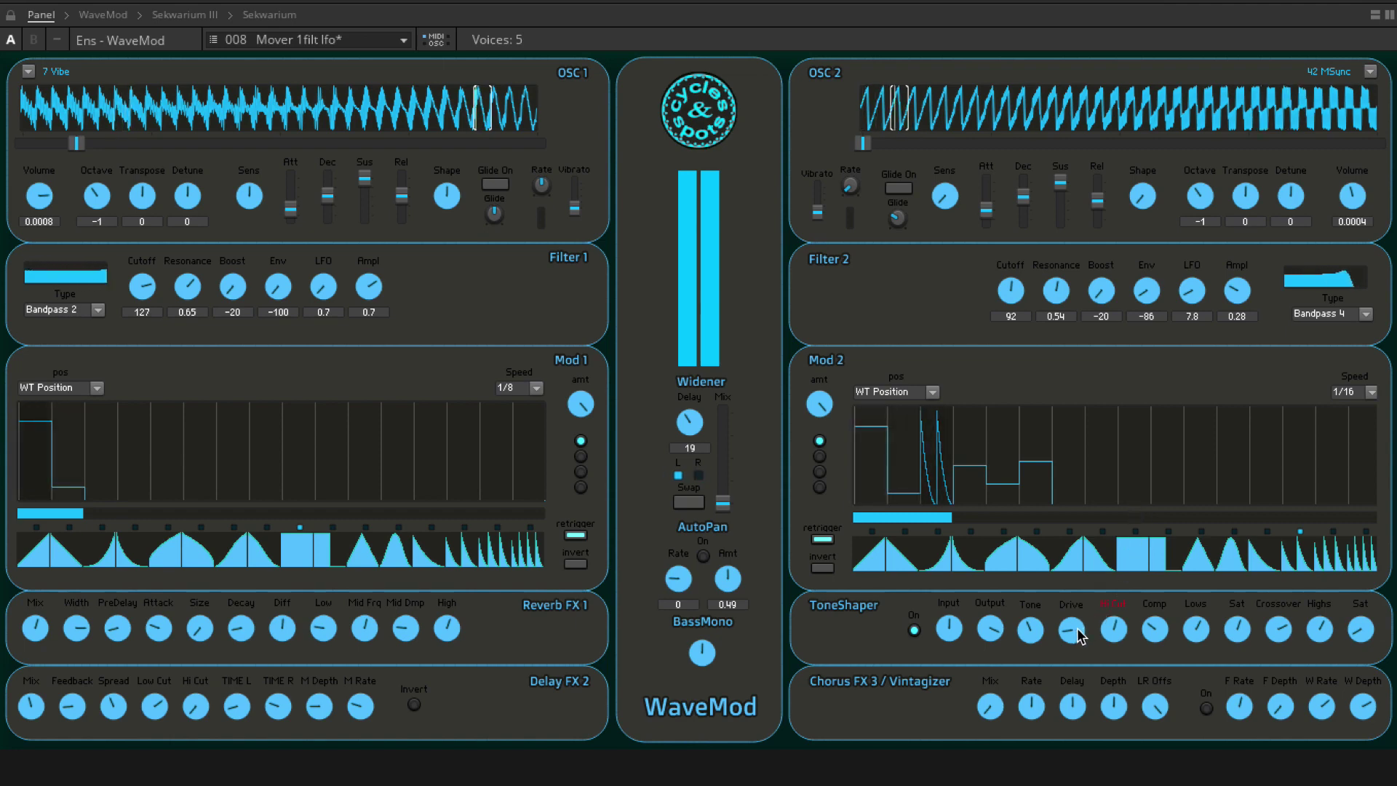
left_click_drag(1037, 626, 1050, 587)
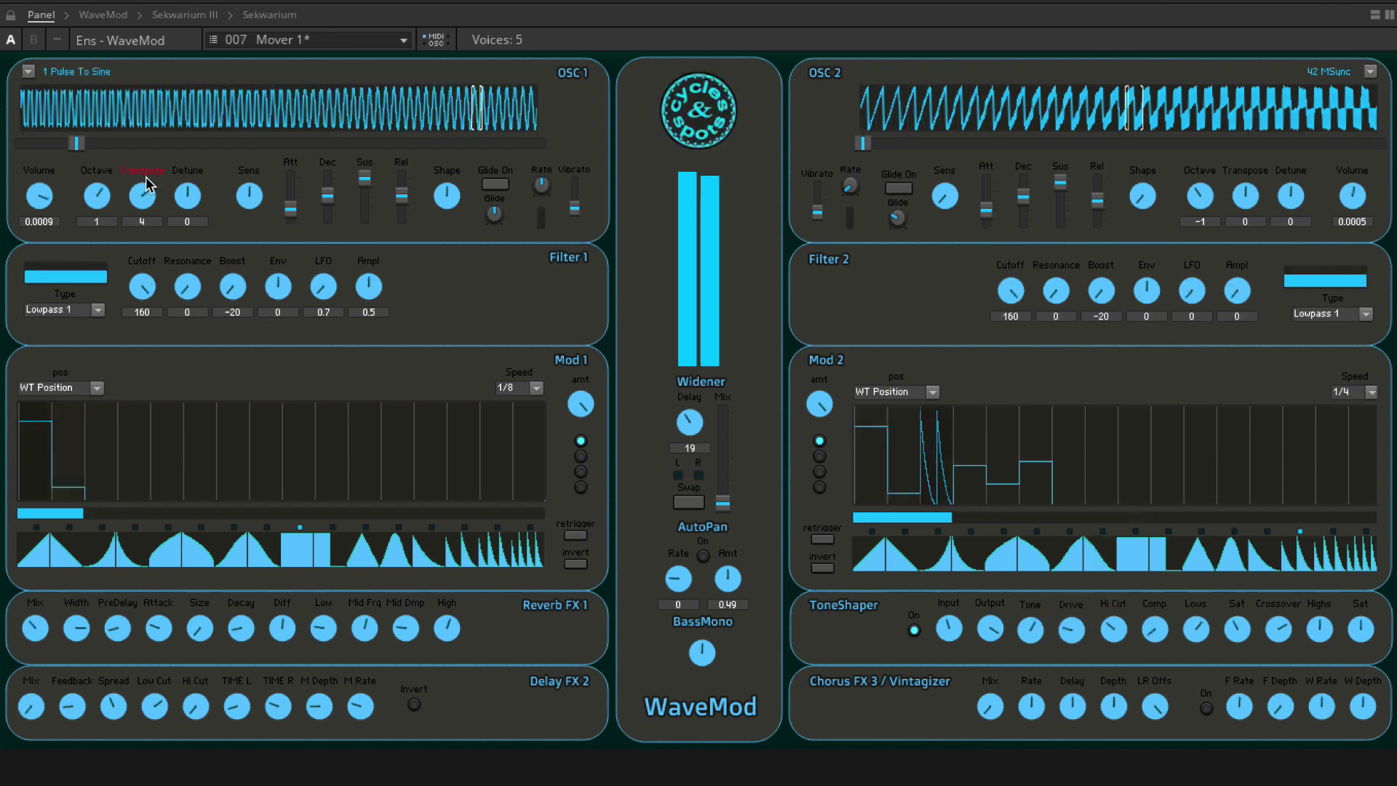
Set OSC 1's Transpose to 3 and readjust the ToneShaper's Comp and Lows in the Mover 1 snapshot.
left_click_drag(145, 184, 146, 186)
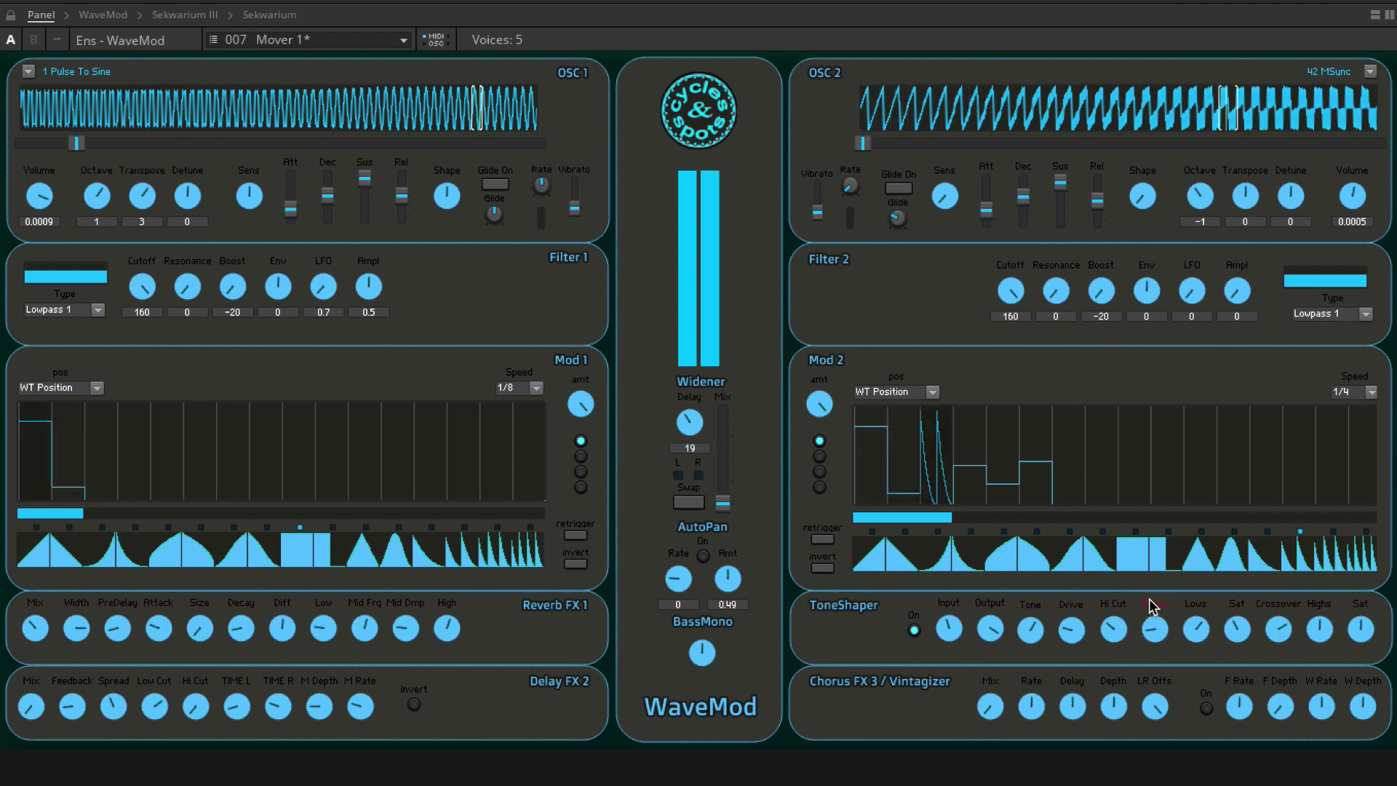
left_click_drag(1209, 635, 1214, 656)
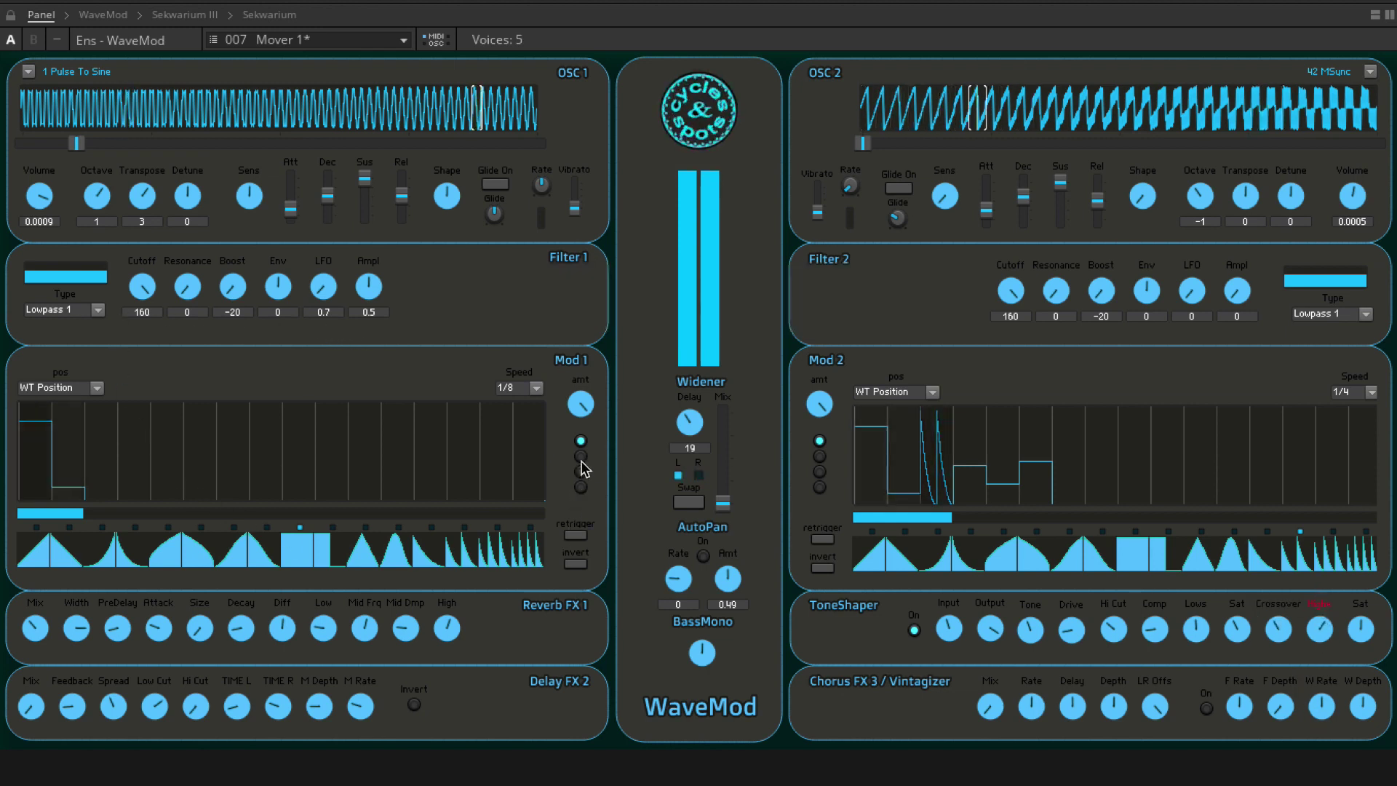
Set Mod 1's speed to 1/16, extend its loop to three steps and add a double-decay shape in the third step.
left_click(534, 386)
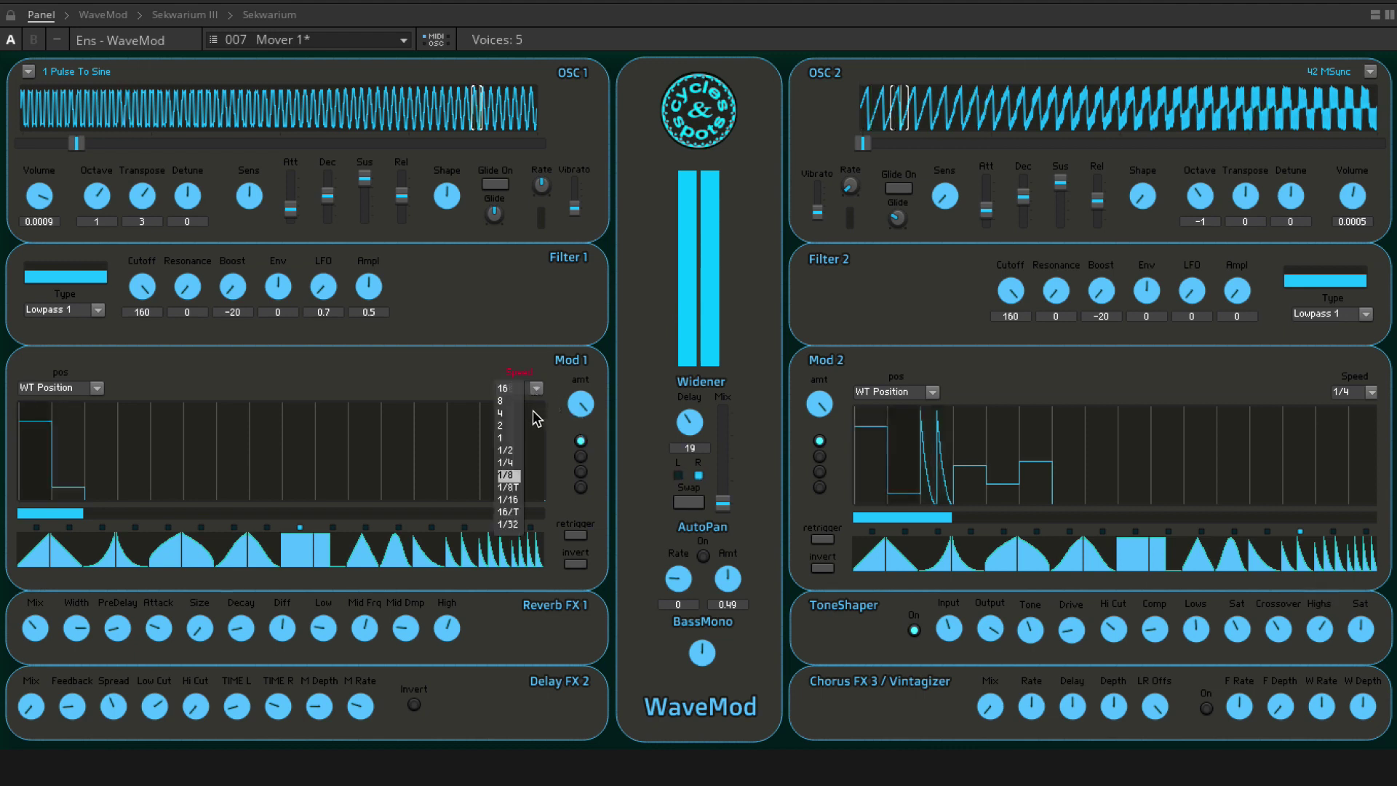
left_click(515, 499)
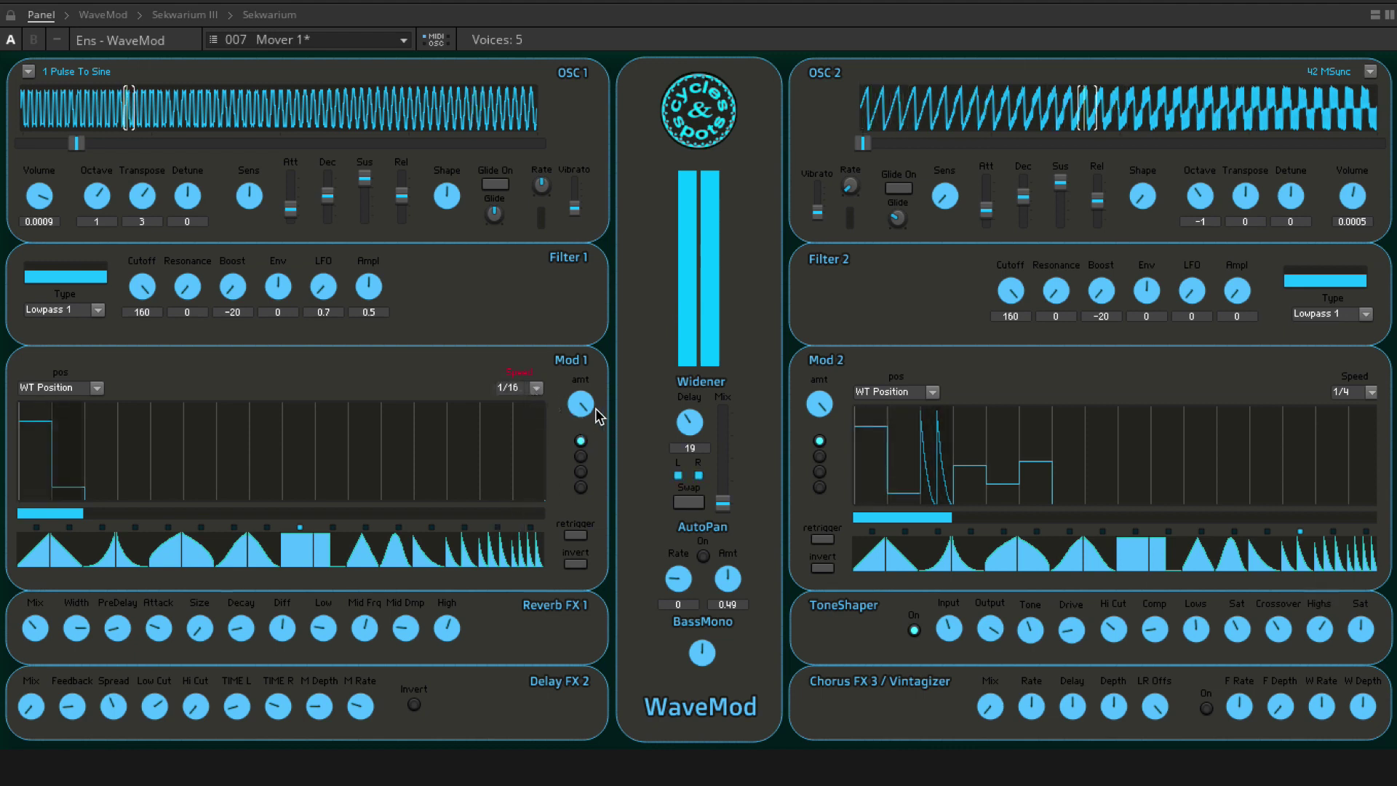
left_click_drag(85, 513, 113, 513)
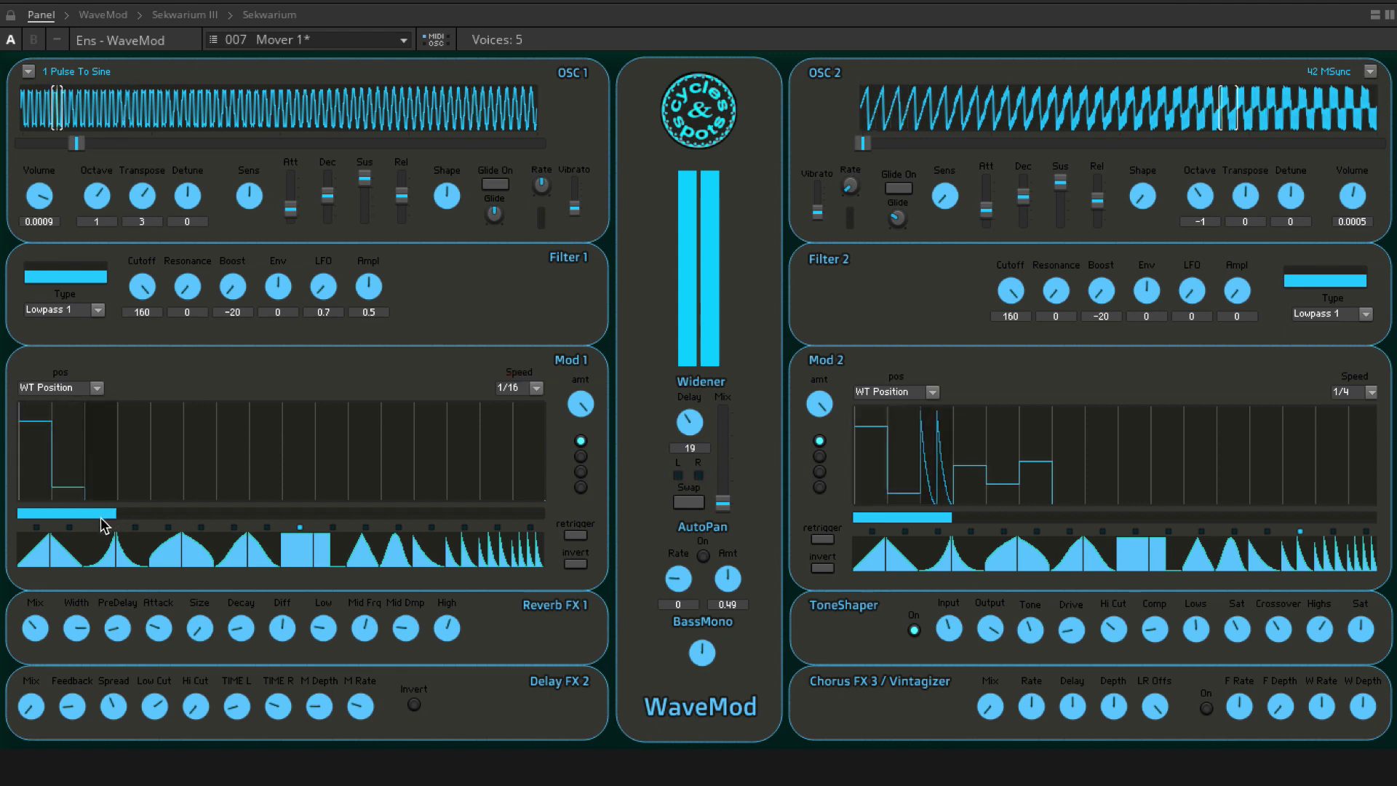
left_click_drag(437, 564, 106, 479)
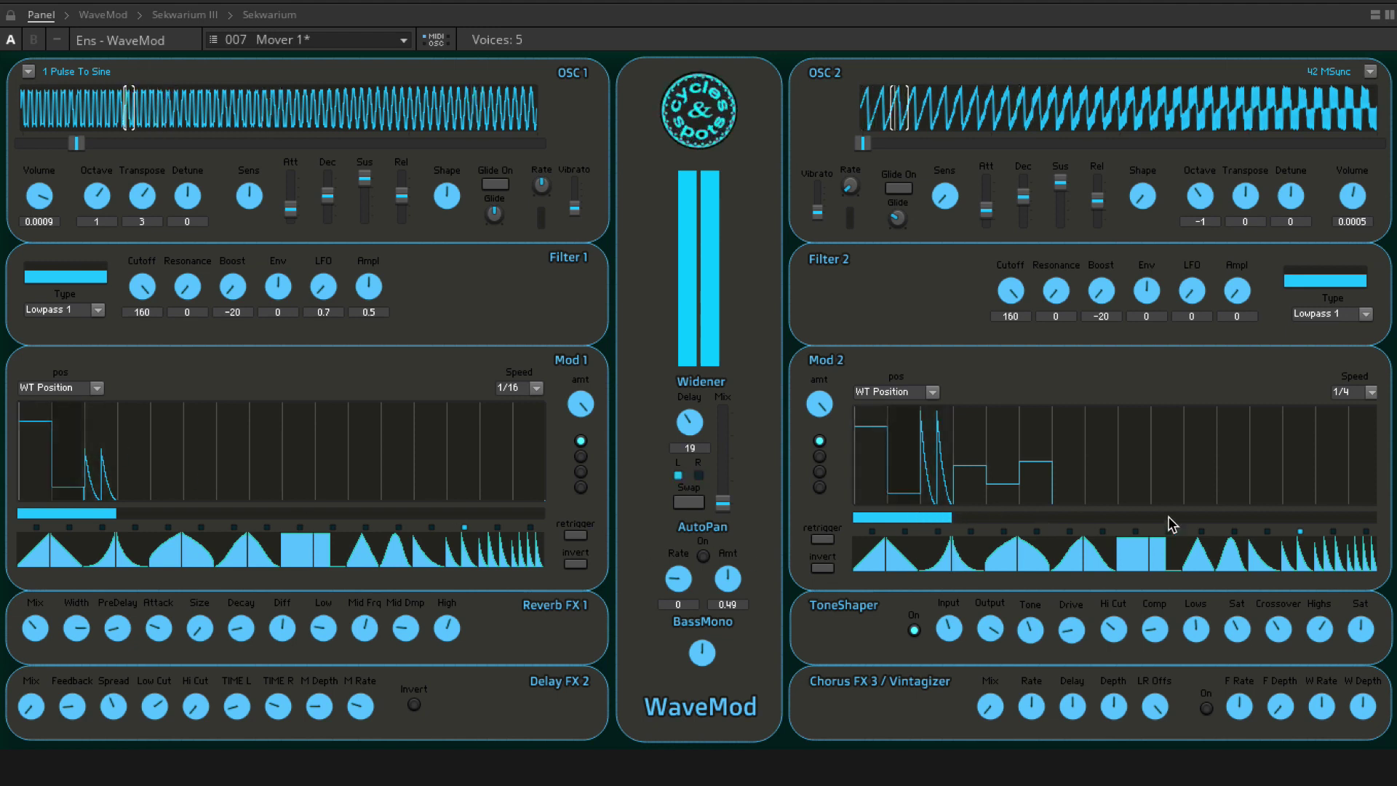
Set Mod 2's speed to 1/8 and extend its loop to four steps.
left_click(1370, 391)
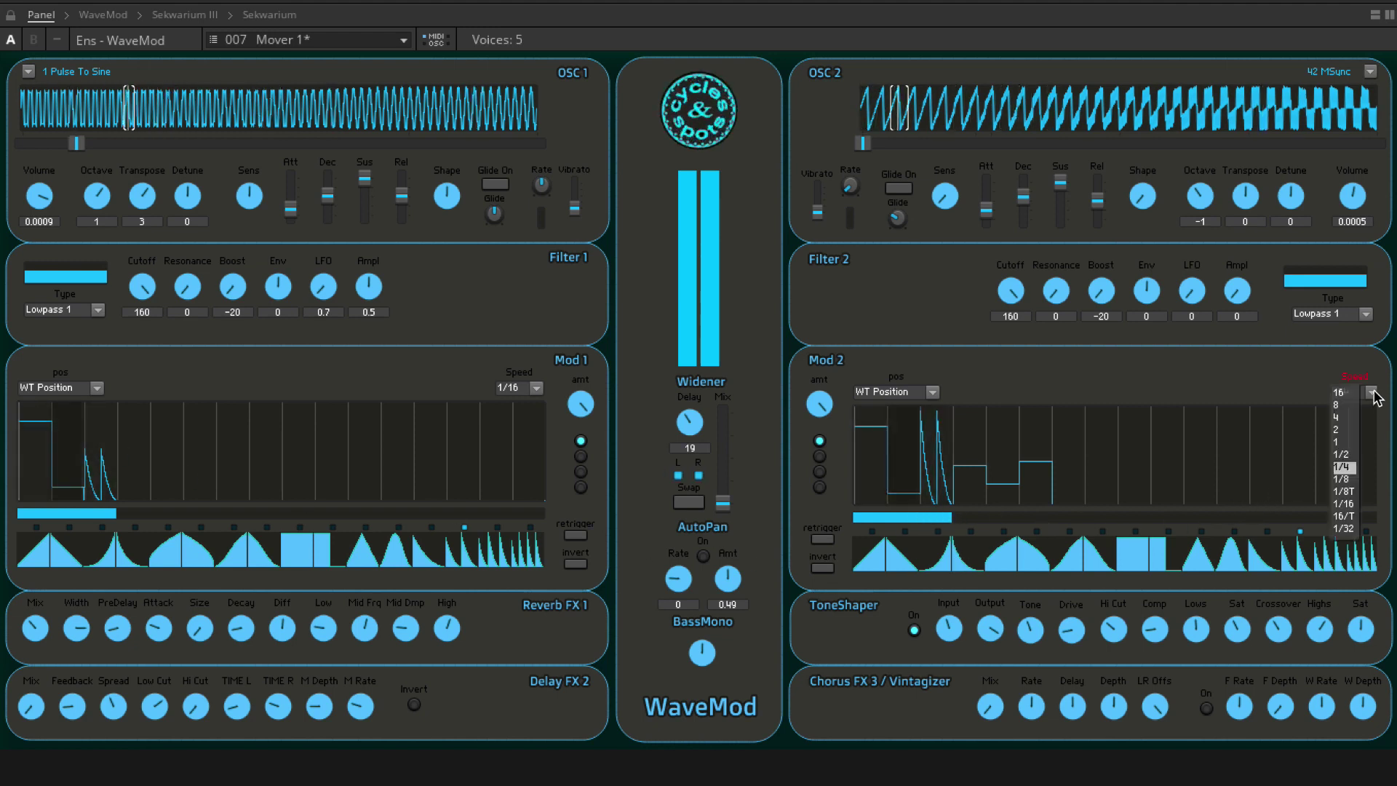
left_click(1342, 479)
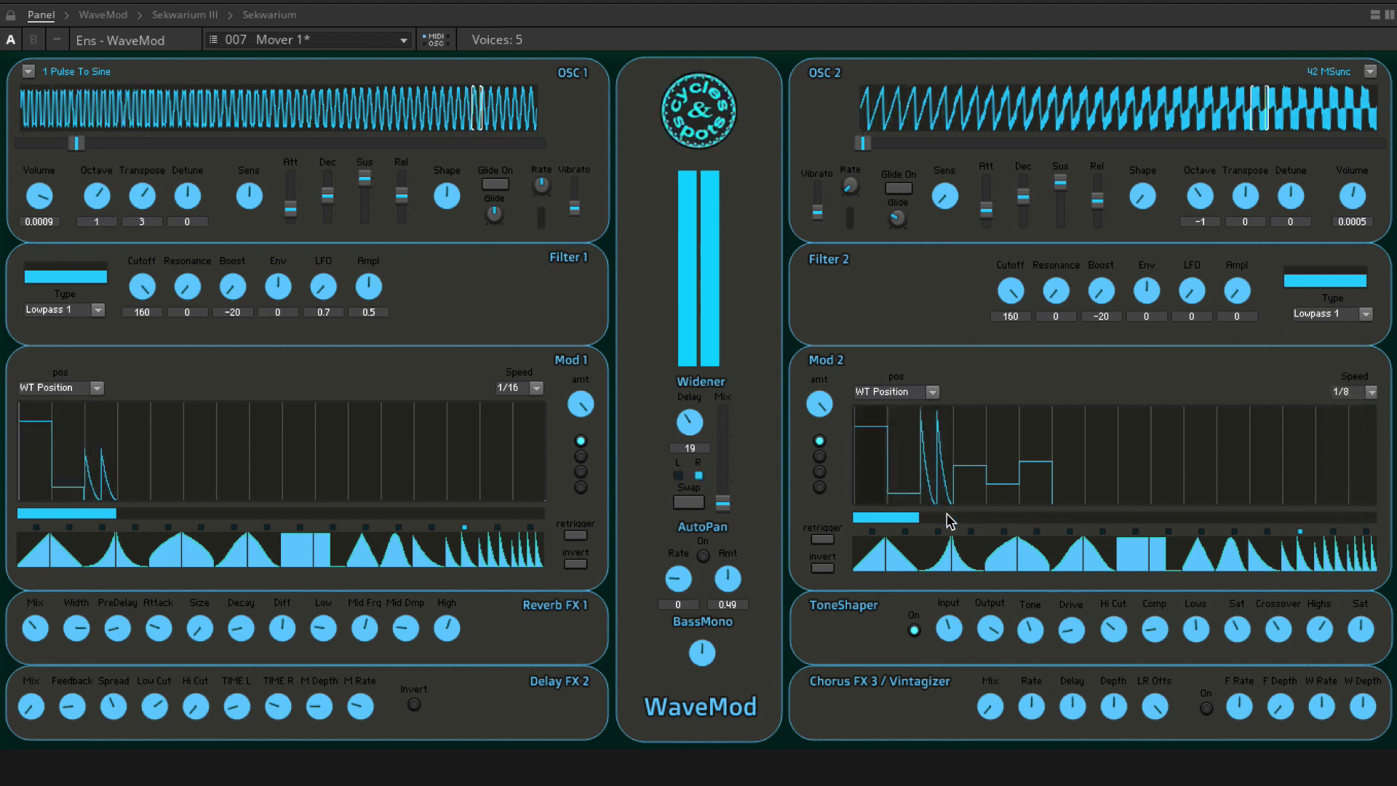
left_click(986, 517)
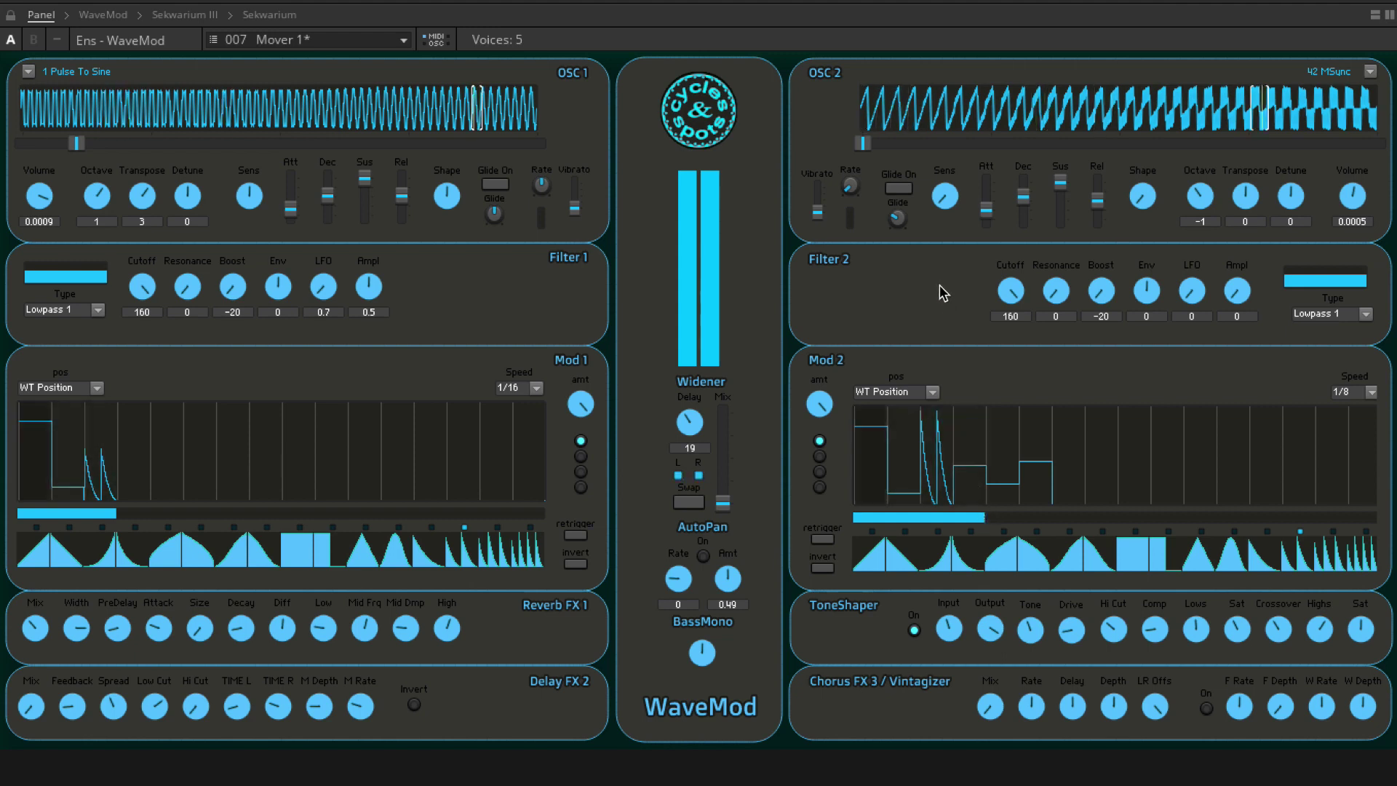
Reduce the Mod 1 and Mod 2 amounts and move both oscillators' wave positions to about 30 percent.
left_click_drag(809, 400, 817, 437)
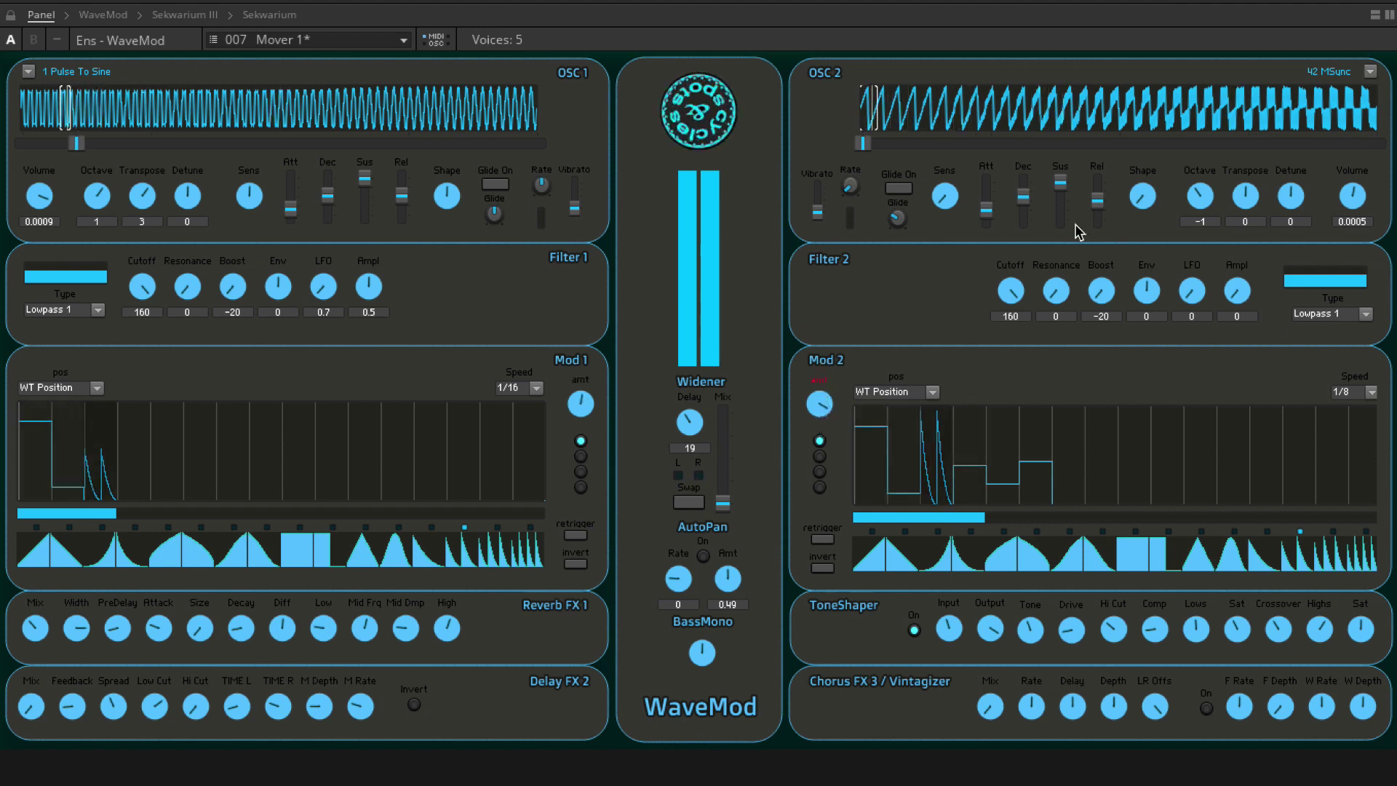
left_click_drag(861, 141, 1006, 147)
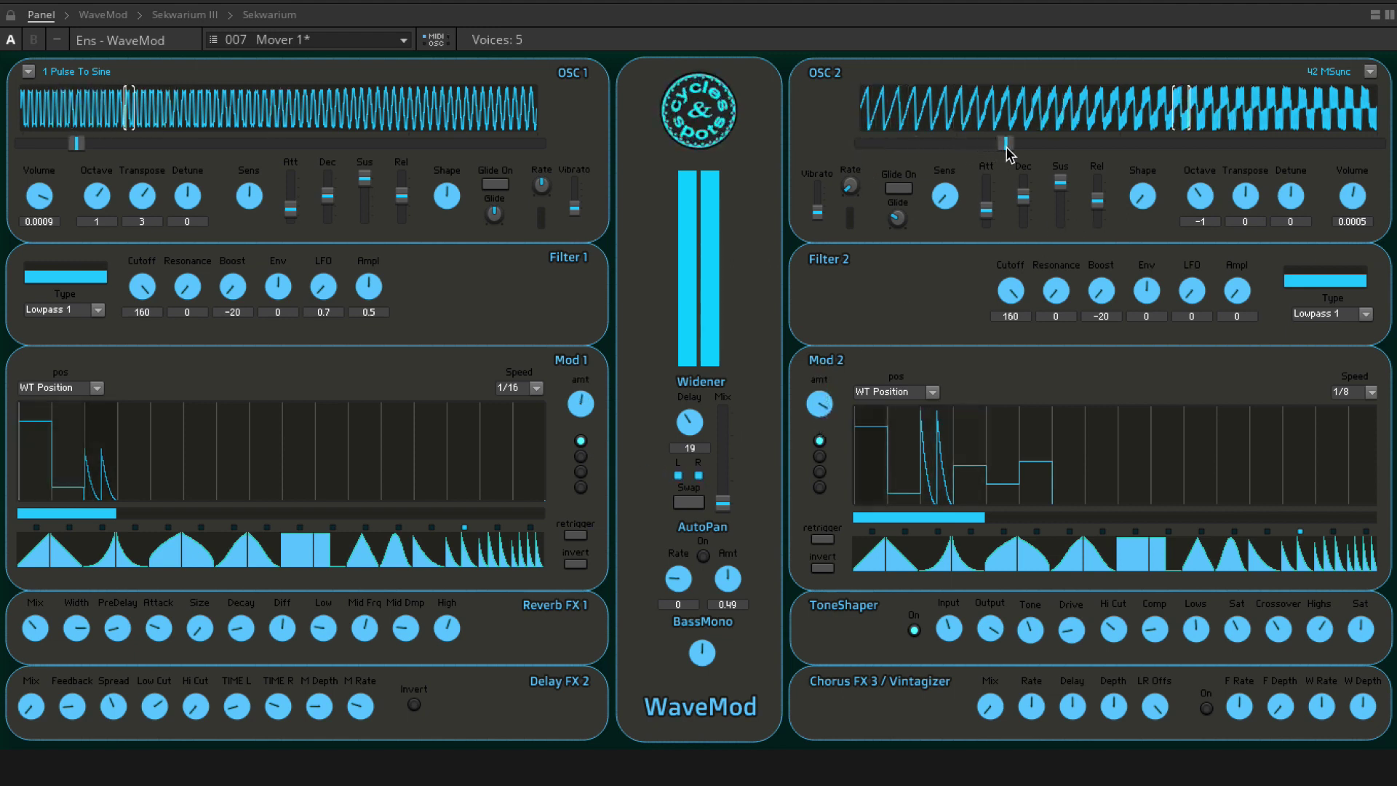
left_click_drag(76, 143, 224, 144)
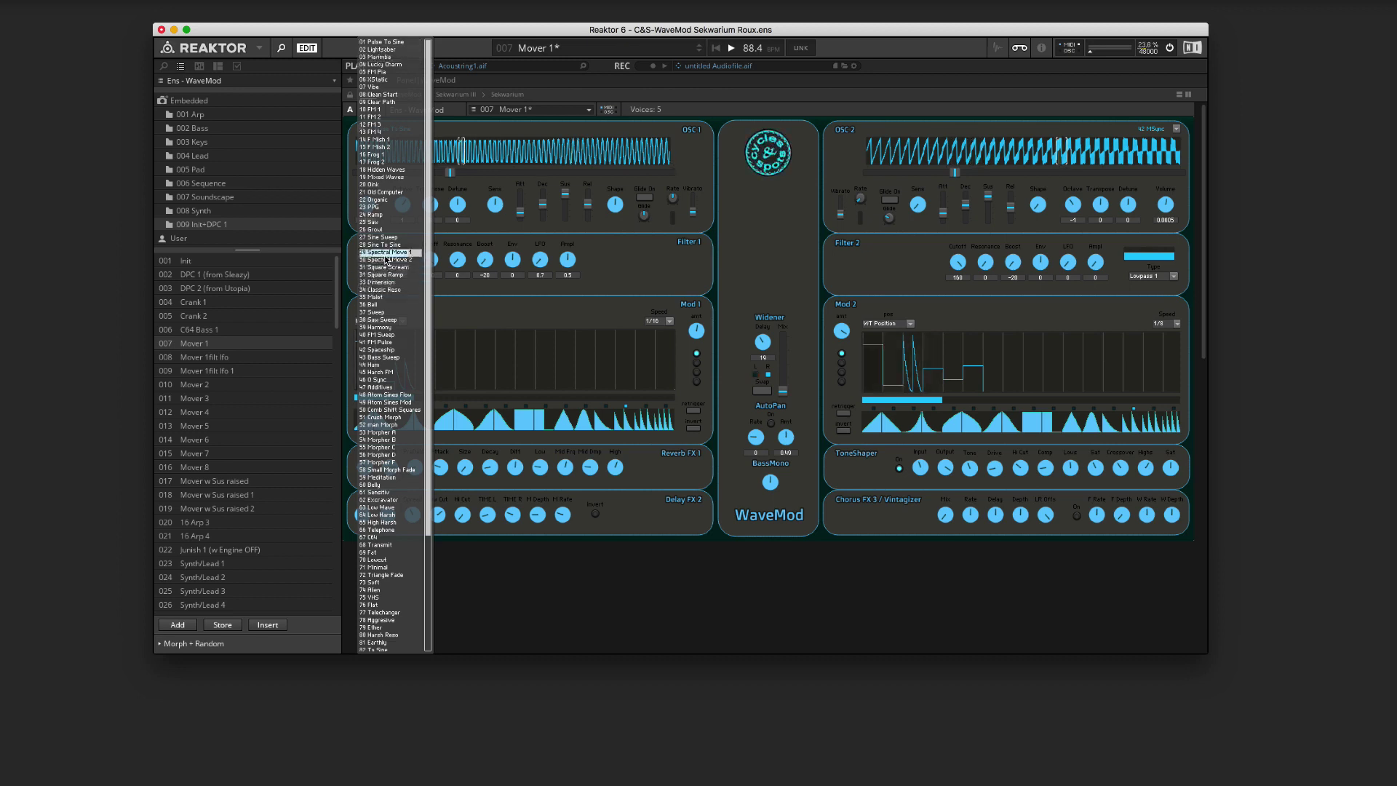
Try the Spectral Move 1 and Spectral Move 2 wavetables on OSC 1, and switch it to Atom Sines Flow.
left_click(386, 253)
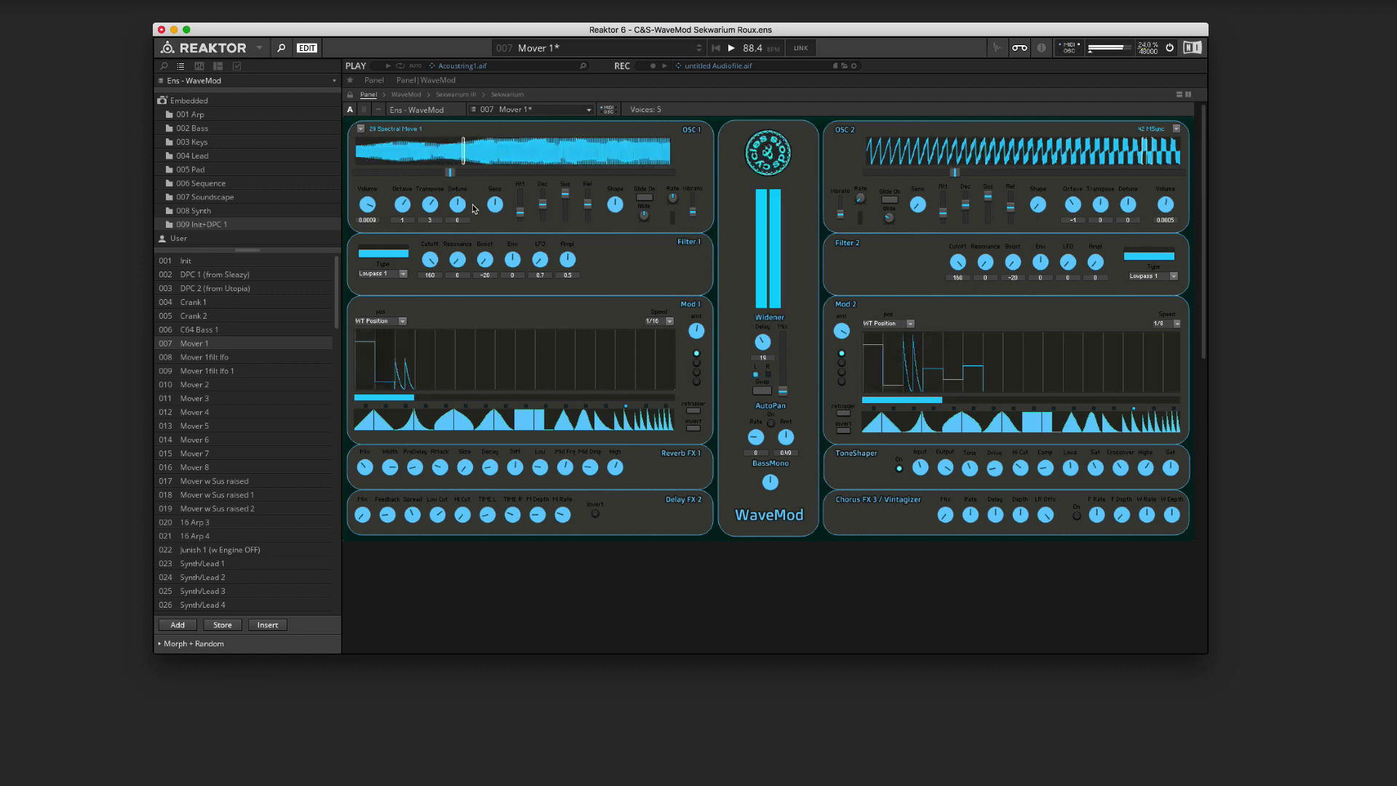
left_click(361, 130)
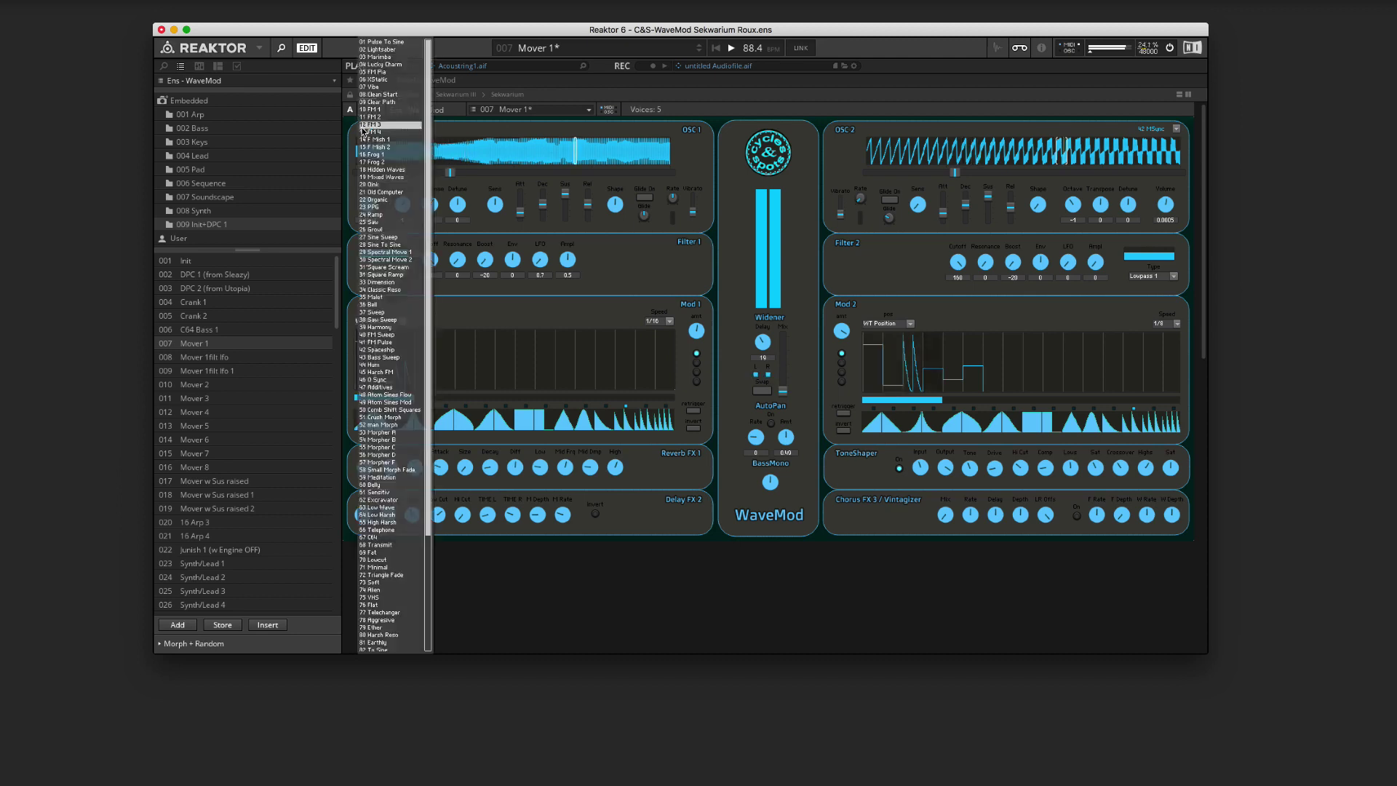
left_click(384, 260)
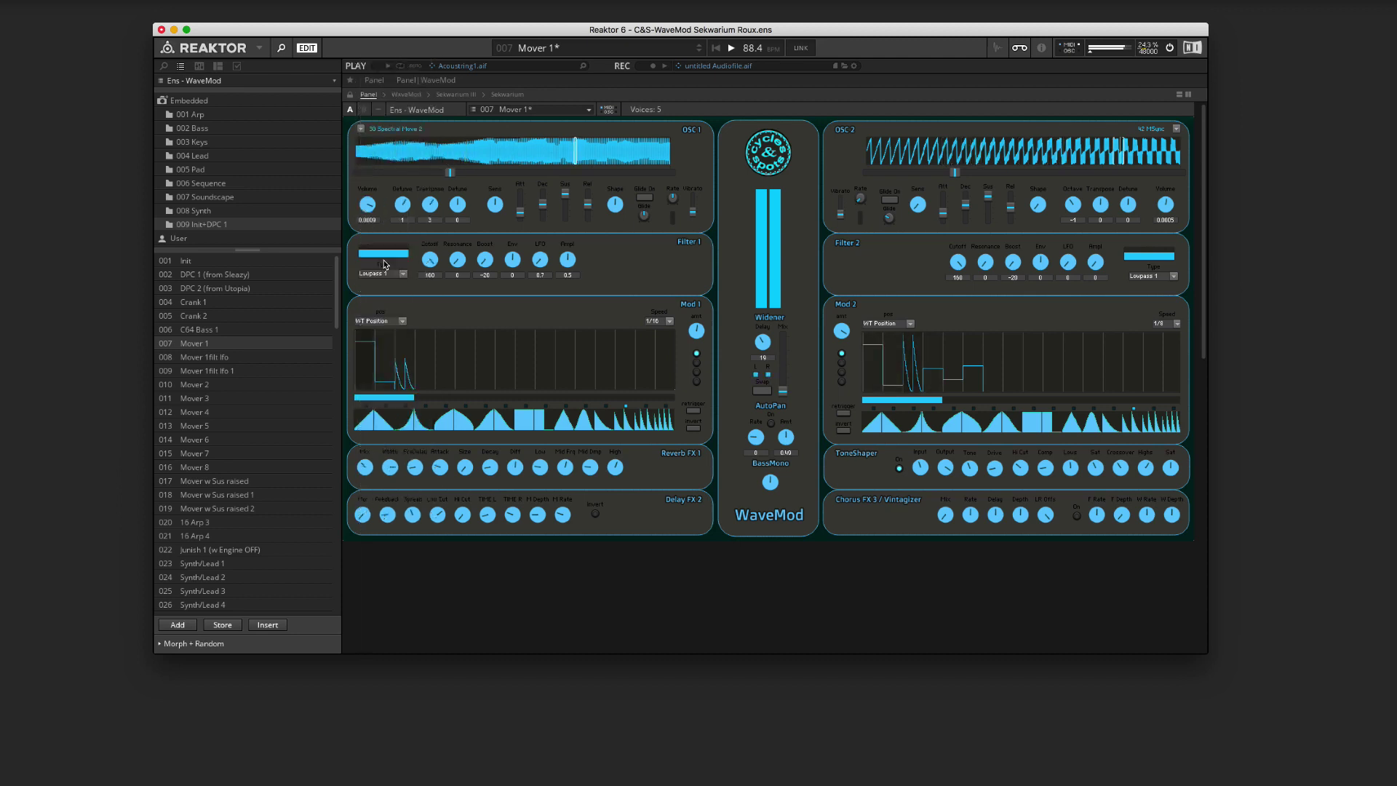
left_click(362, 131)
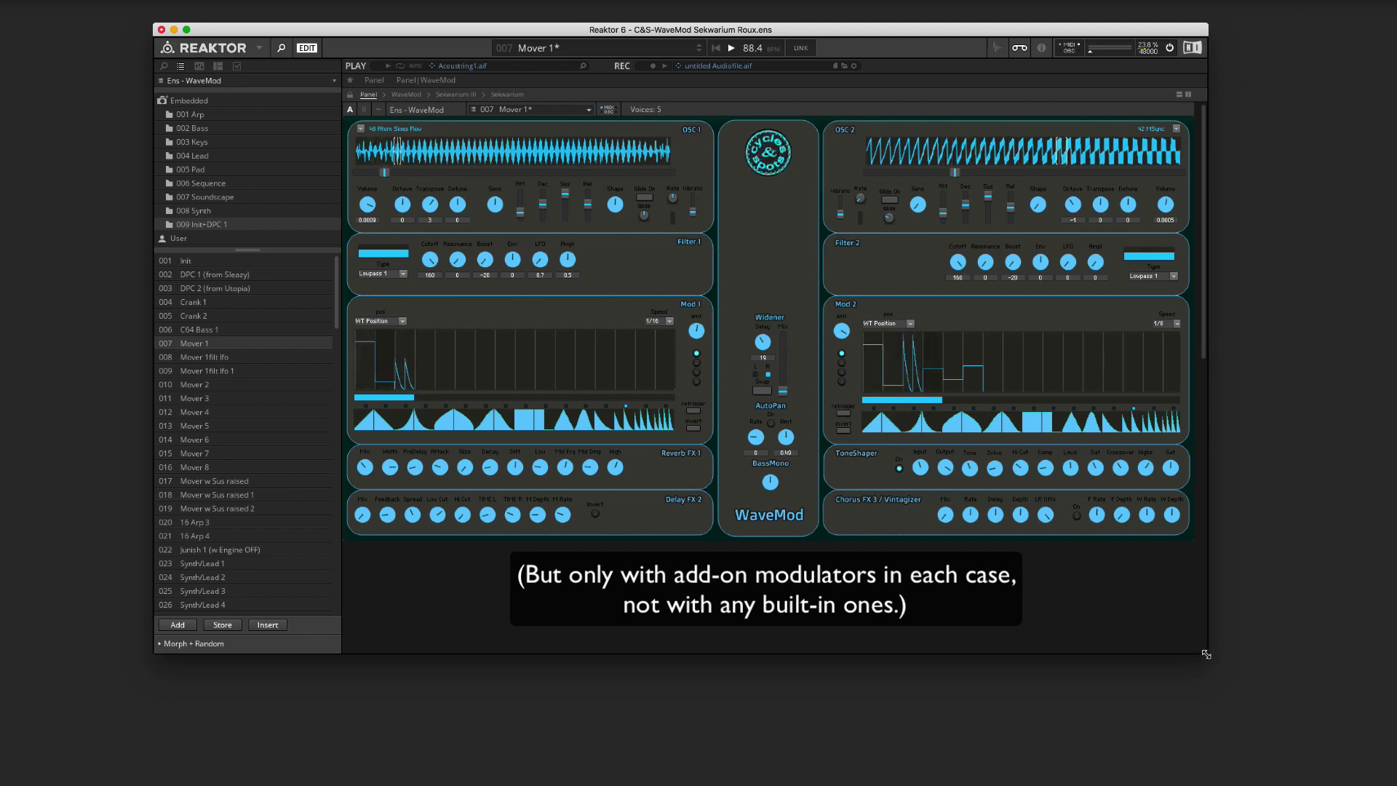
Enlarge the Reaktor window to reveal the lower modules and load Sekwarium III's init snapshot.
left_click_drag(1205, 654, 1211, 784)
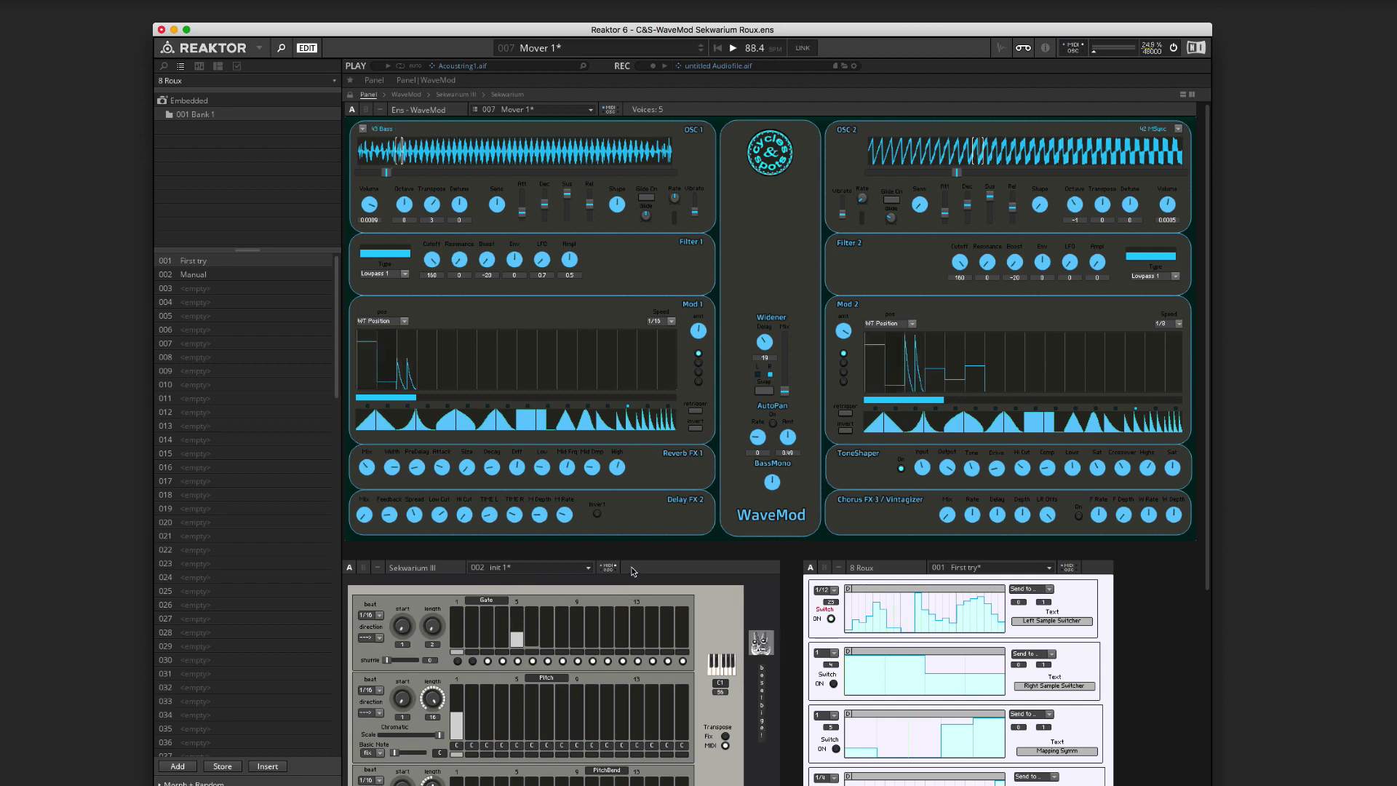
left_click(649, 572)
left_click(186, 260)
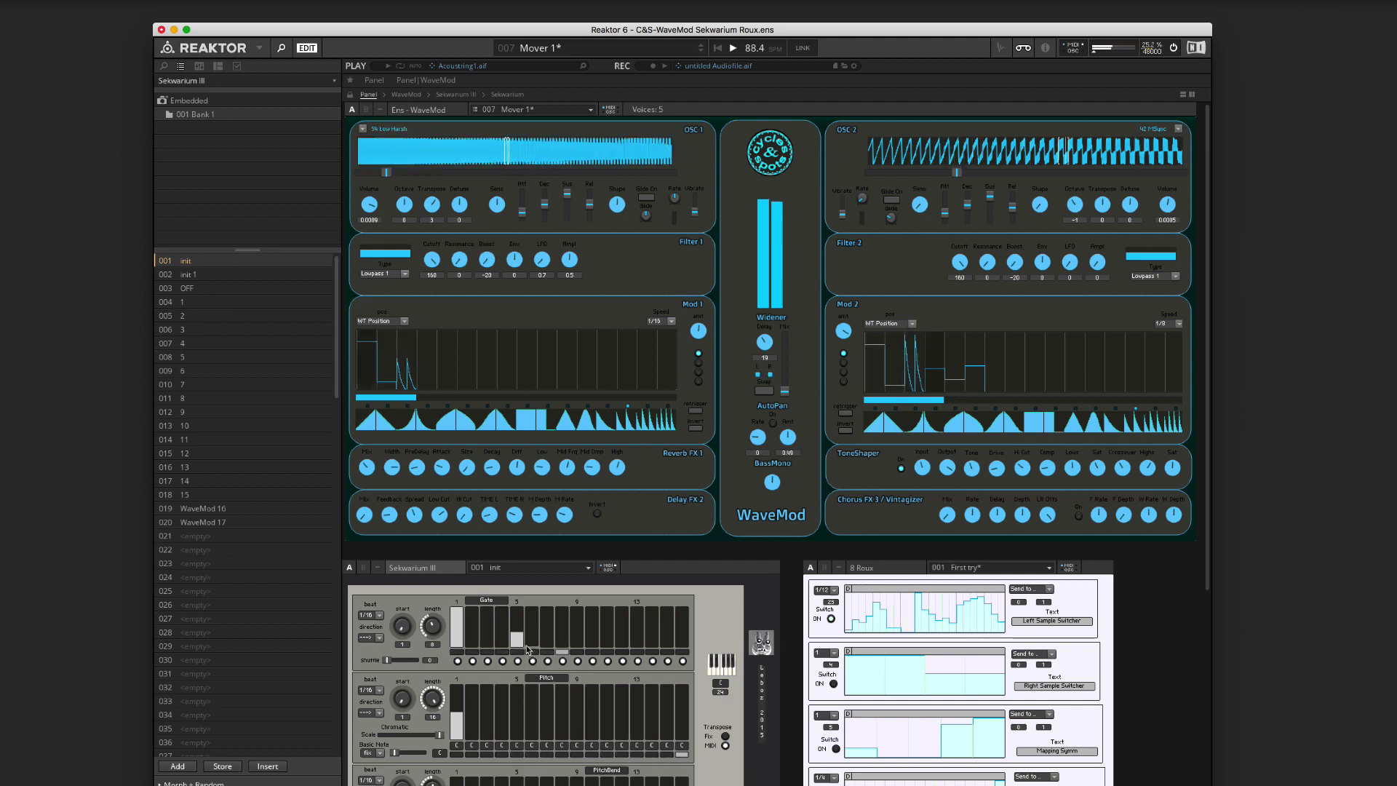
Try the Left Sample Switcher sequencer at a rate of 1 and return it to 5/12.
left_click(835, 591)
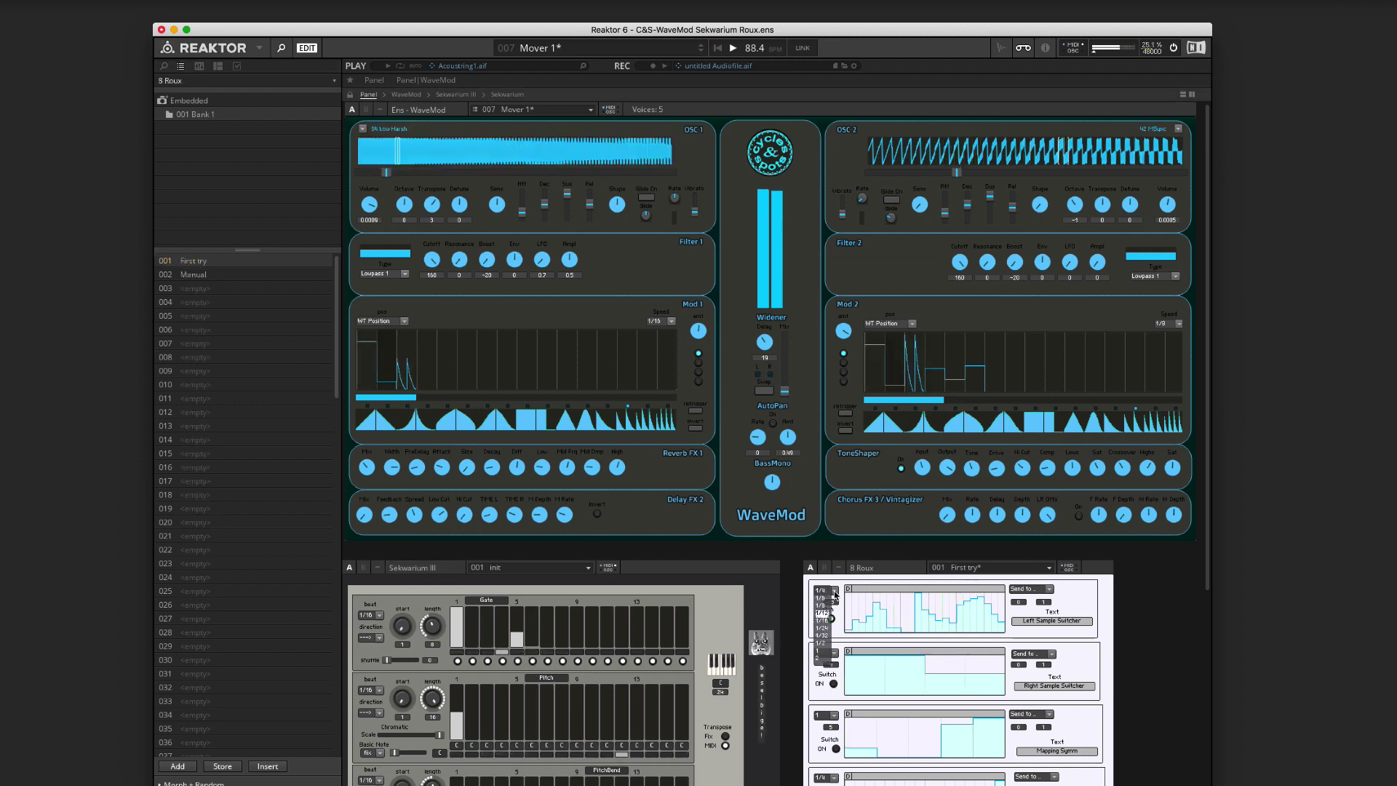
left_click(822, 654)
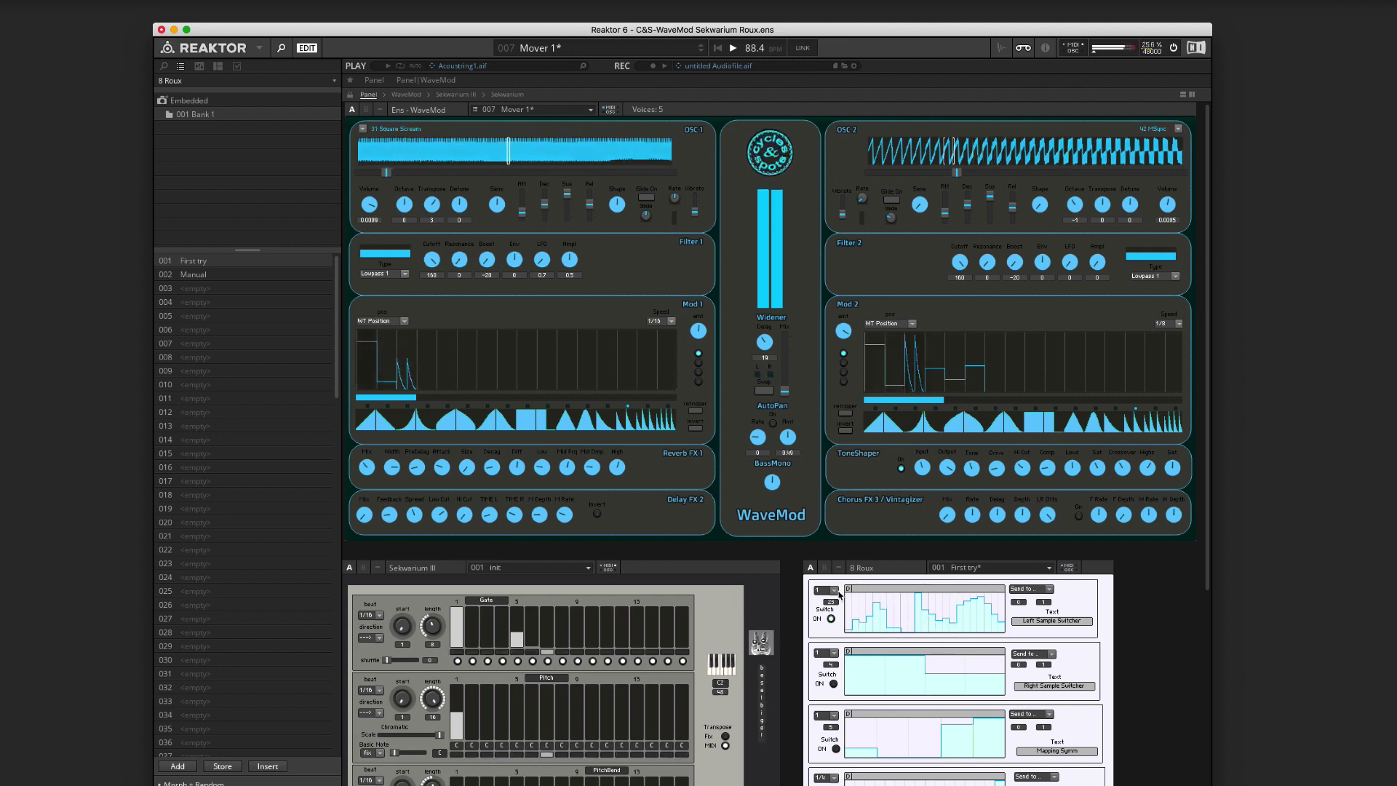
left_click(834, 591)
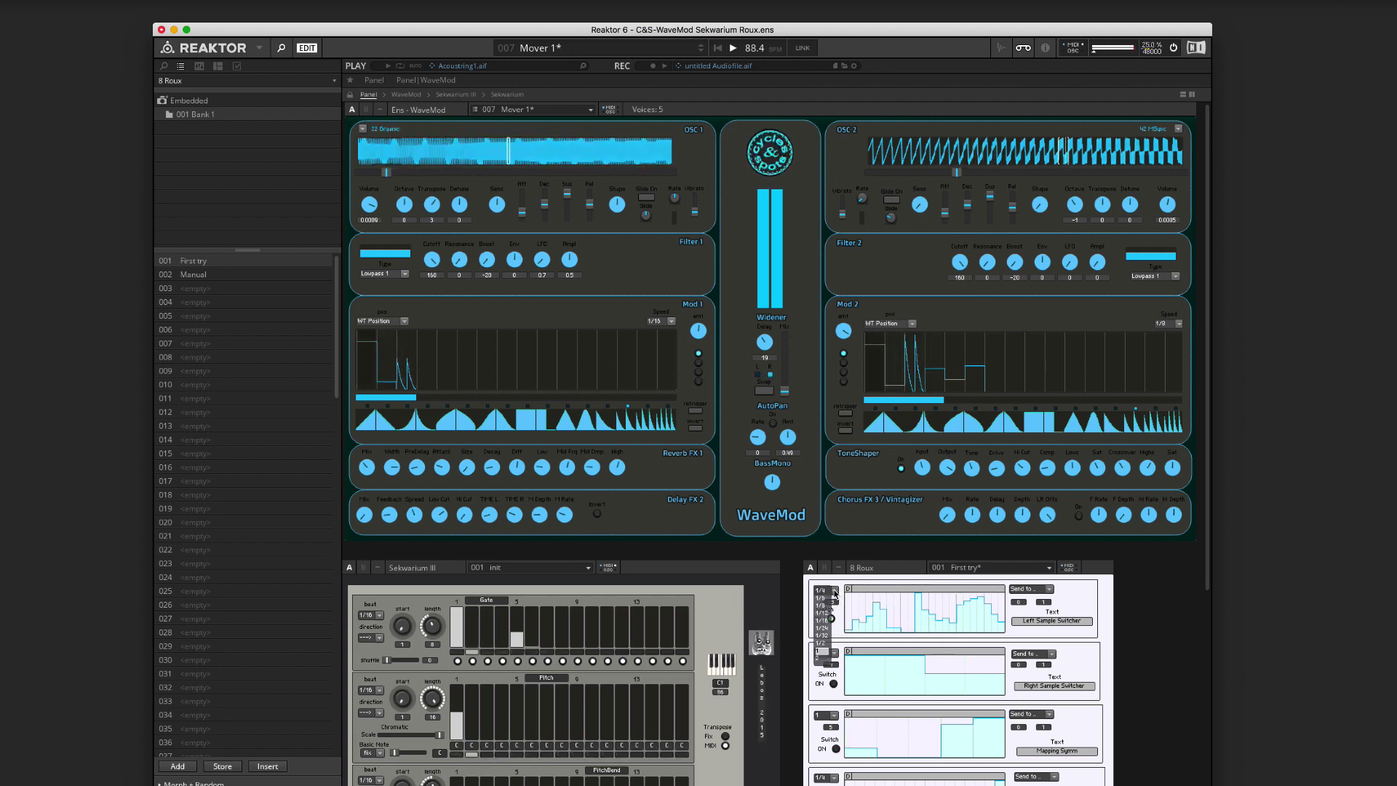
left_click(825, 613)
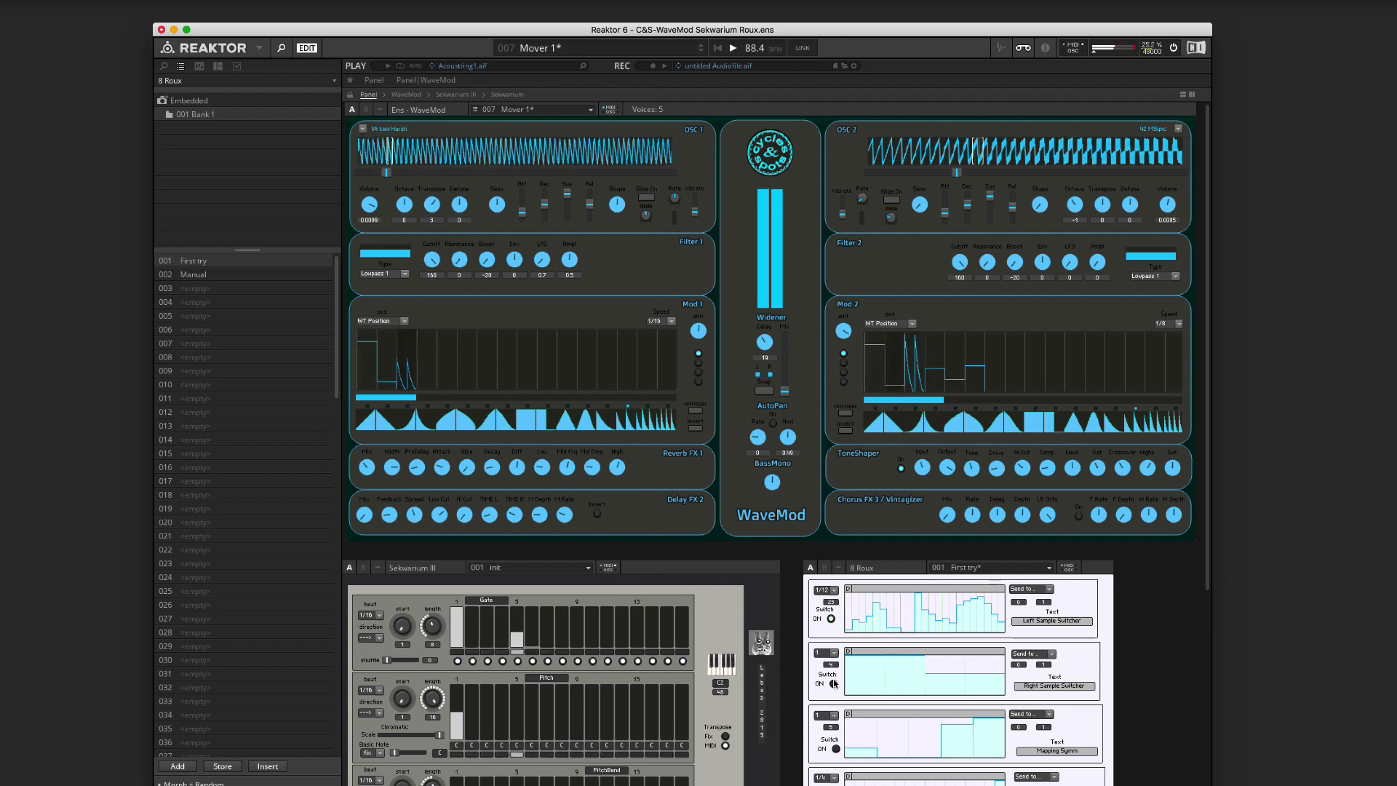
Turn on the Right Sample Switcher sequencer and draw a varied four-step pattern in it.
left_click(833, 683)
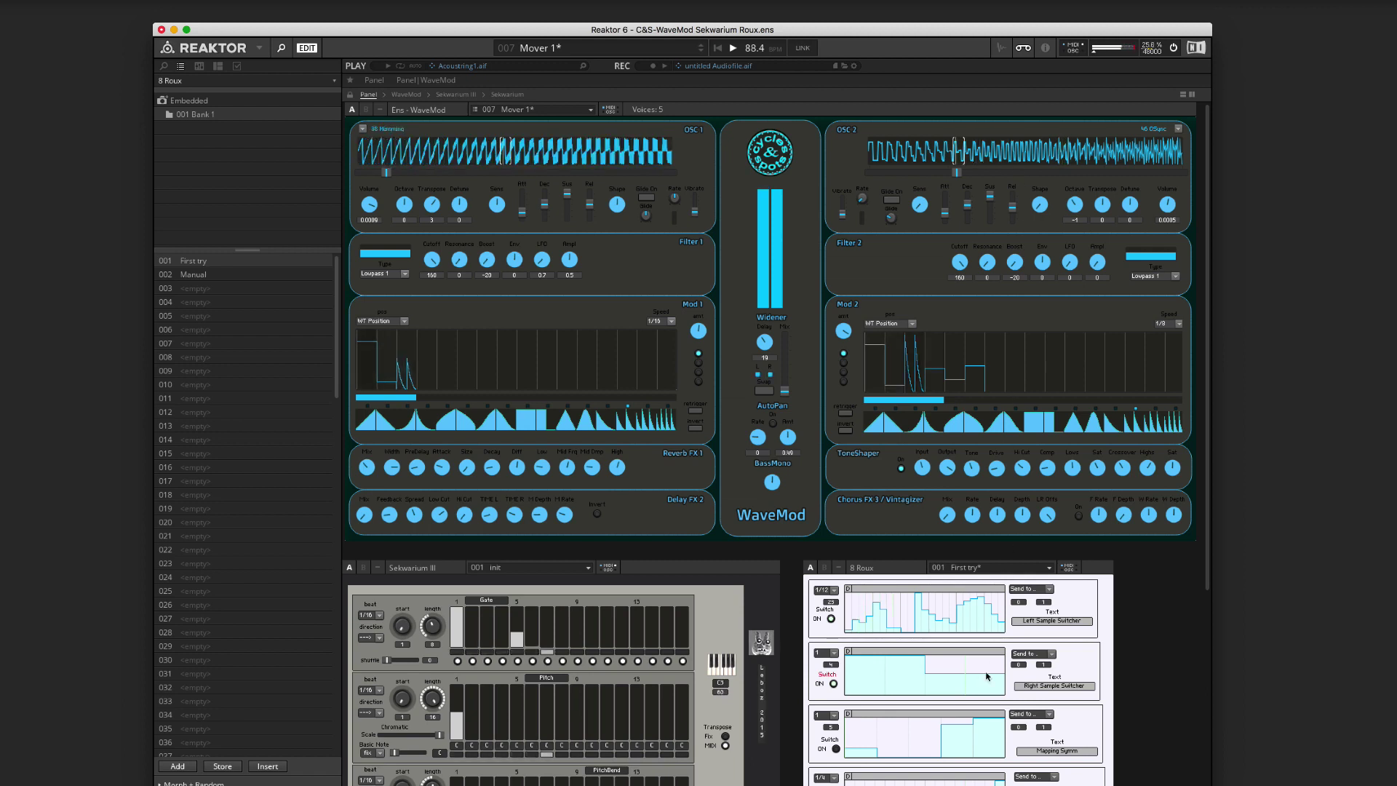
left_click_drag(901, 670, 945, 669)
left_click(985, 664)
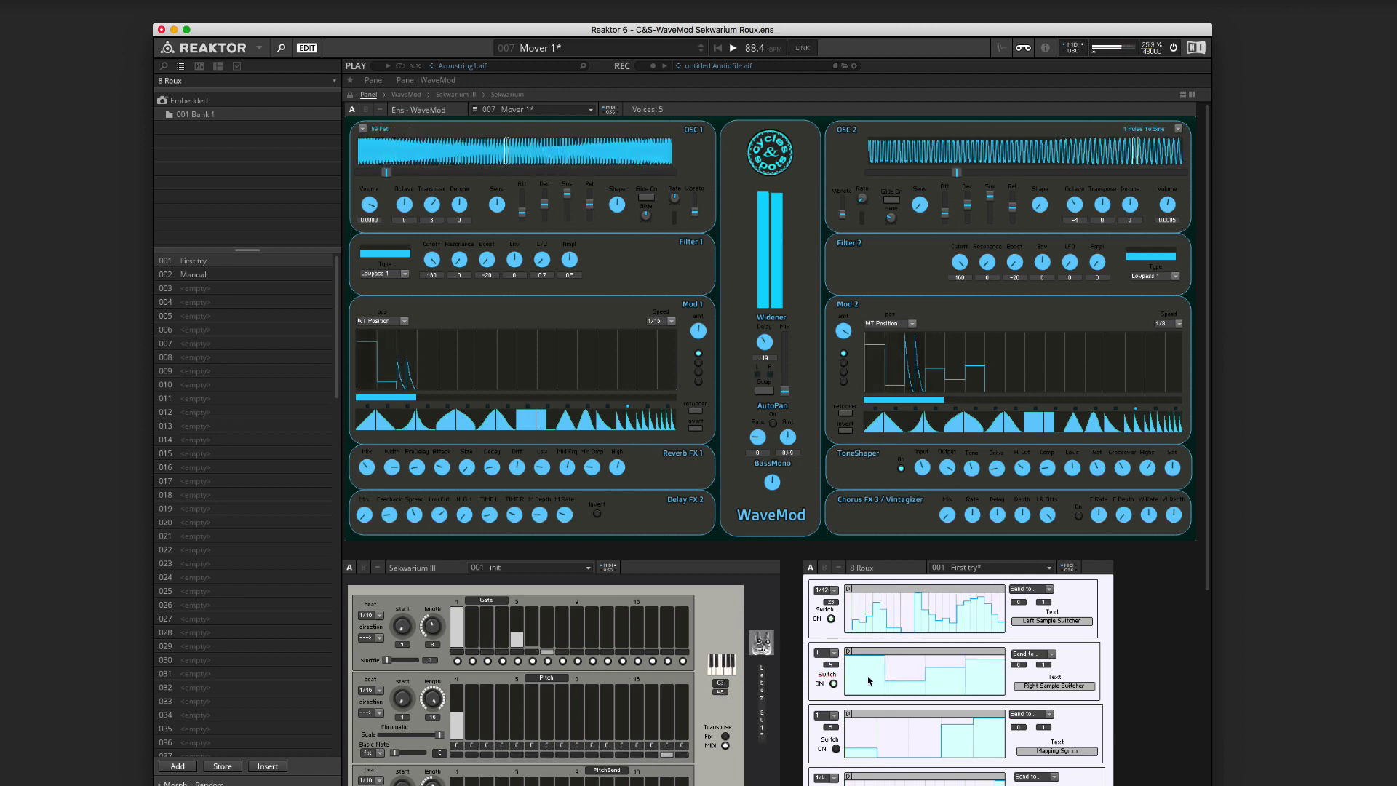
Load the OFF snapshot in Sekwarium III.
left_click(737, 578)
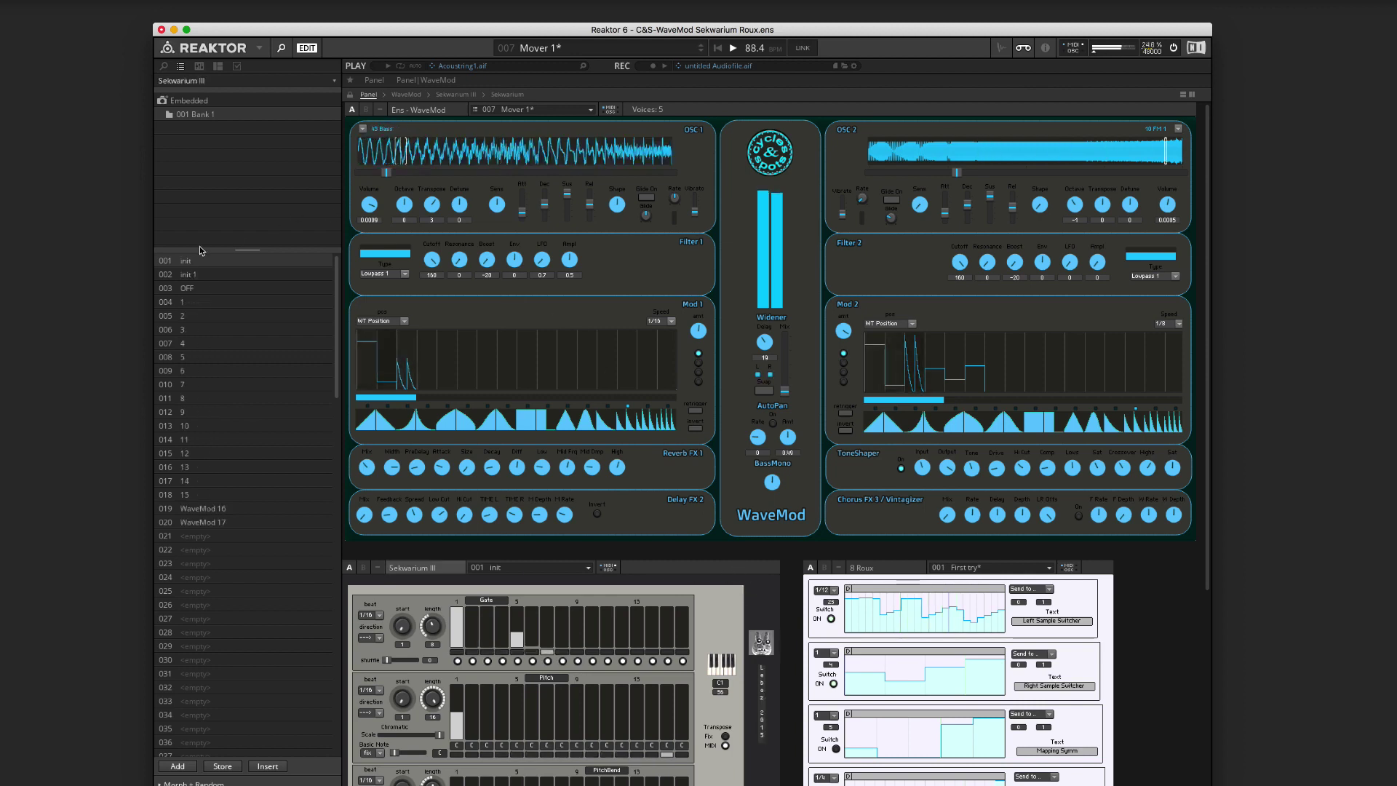
left_click(200, 288)
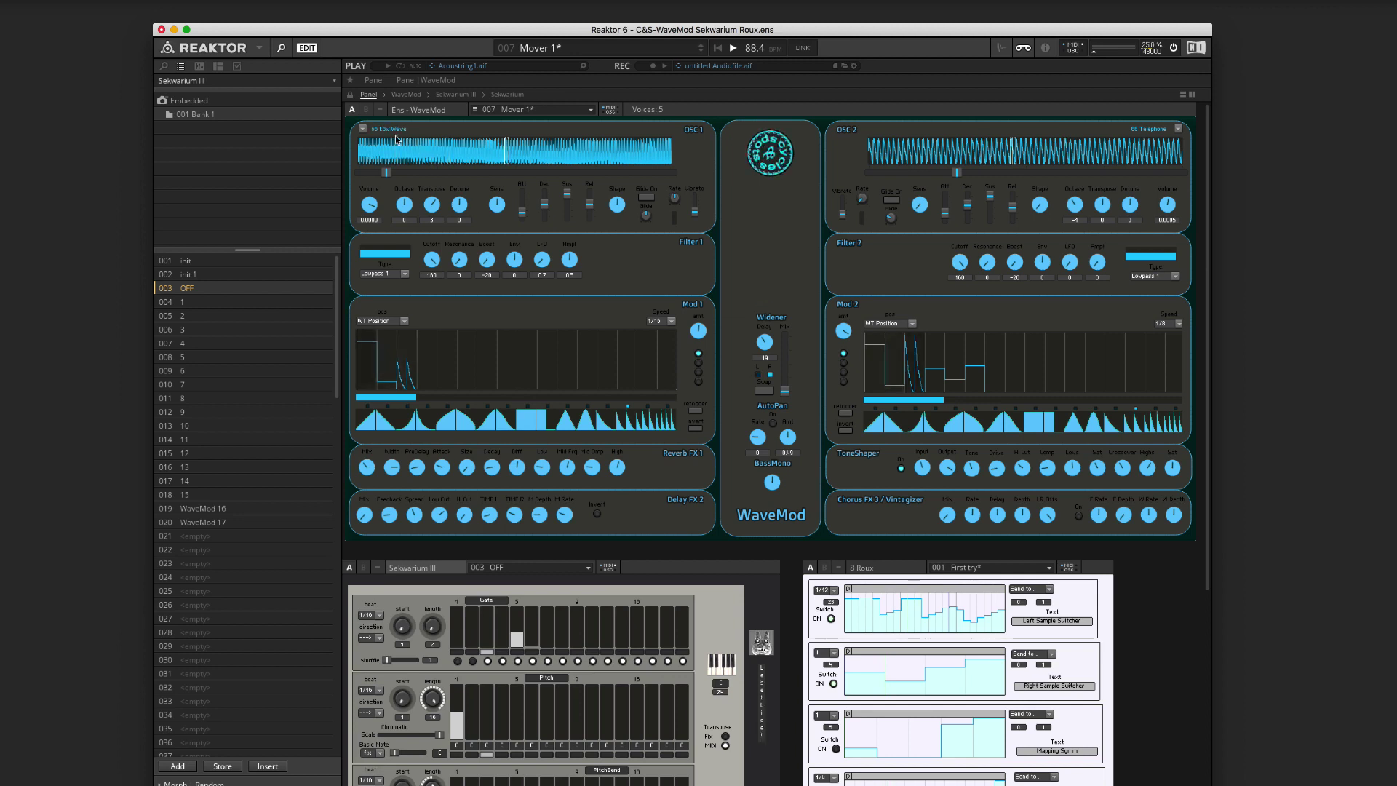
Reduce the Left and Right Sample Switcher sequencers to one step each and set the right one's rate to 5/12.
left_click(825, 588)
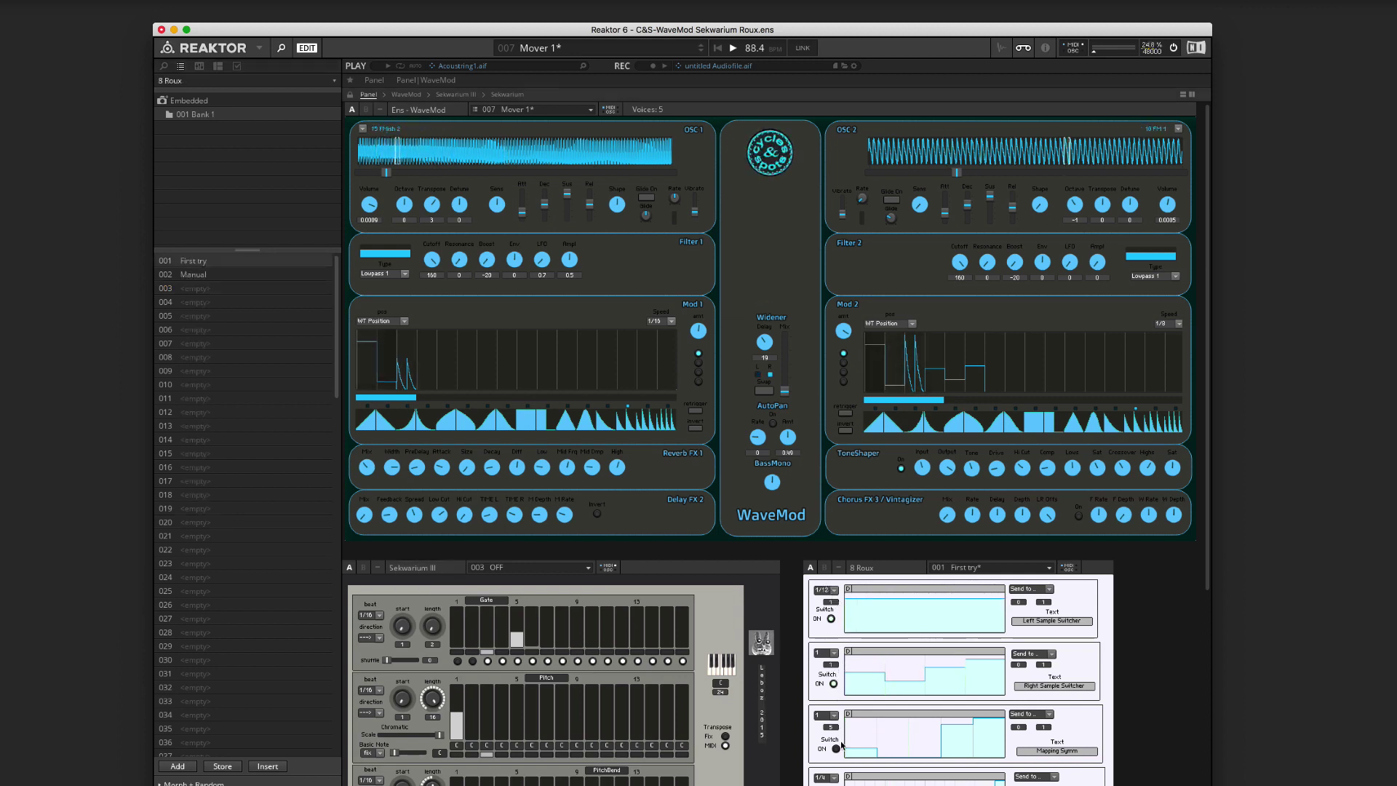
left_click(822, 652)
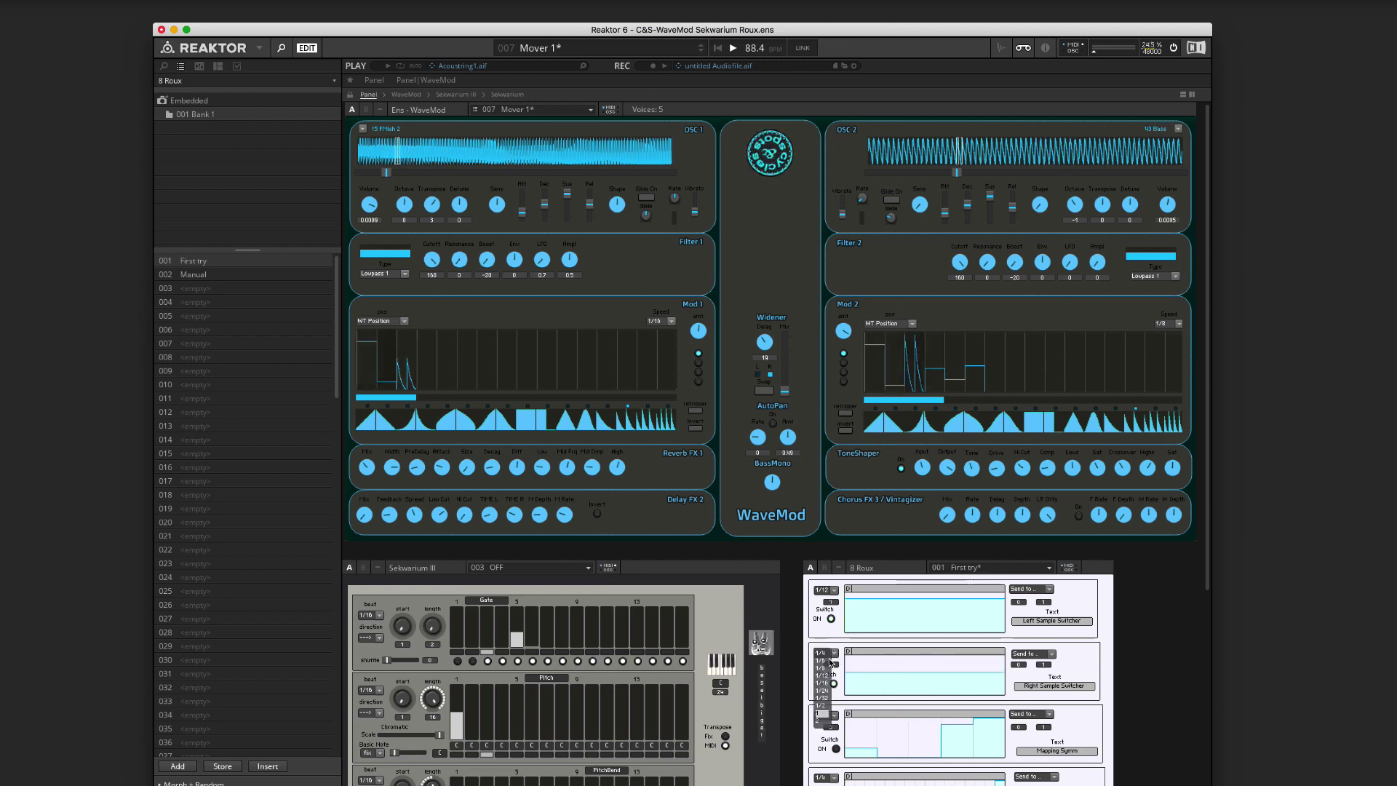
left_click(827, 676)
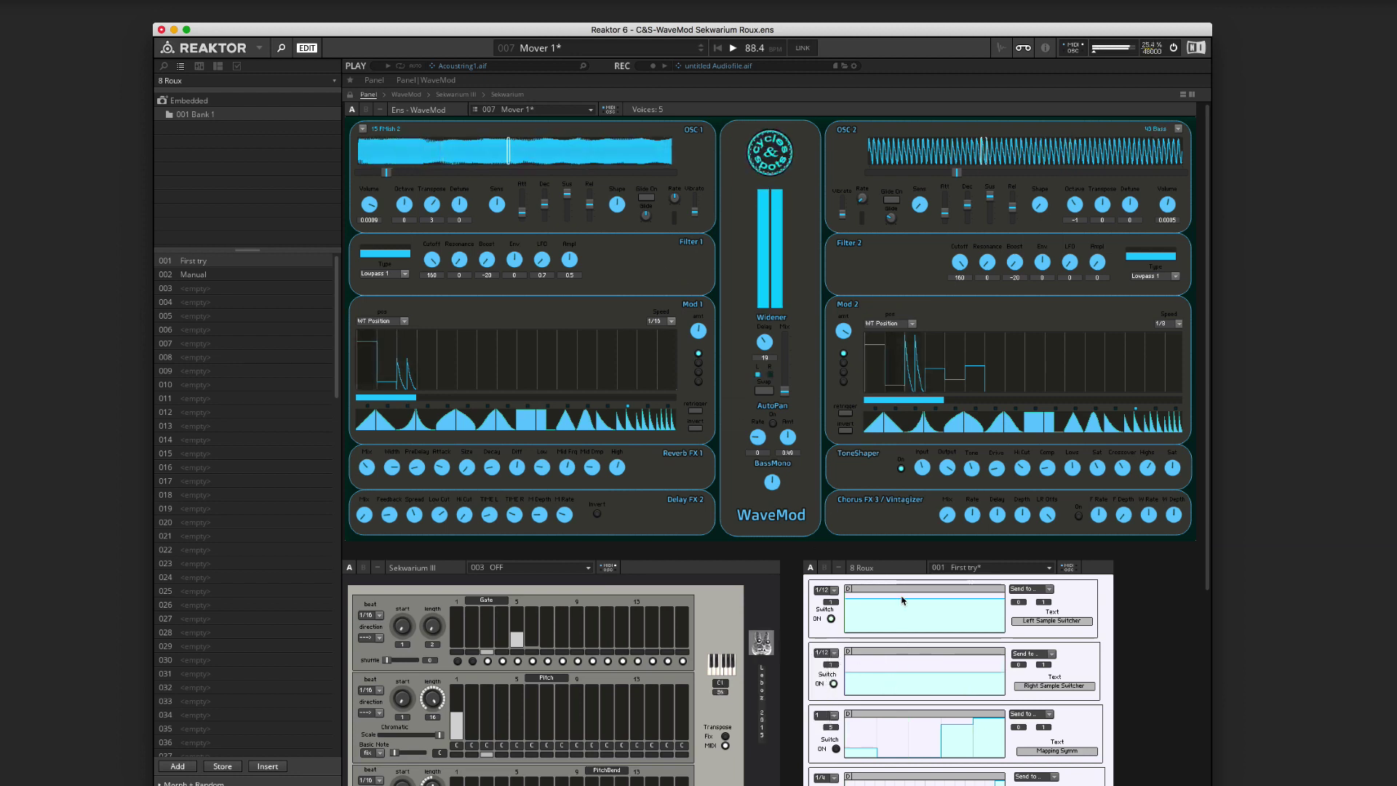
Change OSC 1's wavetable by lowering and raising the Left Sample Switcher's level, picking O Sync from the wavetable list in between.
mouse_move(902, 602)
left_mouse_down()
mouse_move(906, 627)
mouse_move(907, 596)
mouse_move(910, 613)
left_mouse_up()
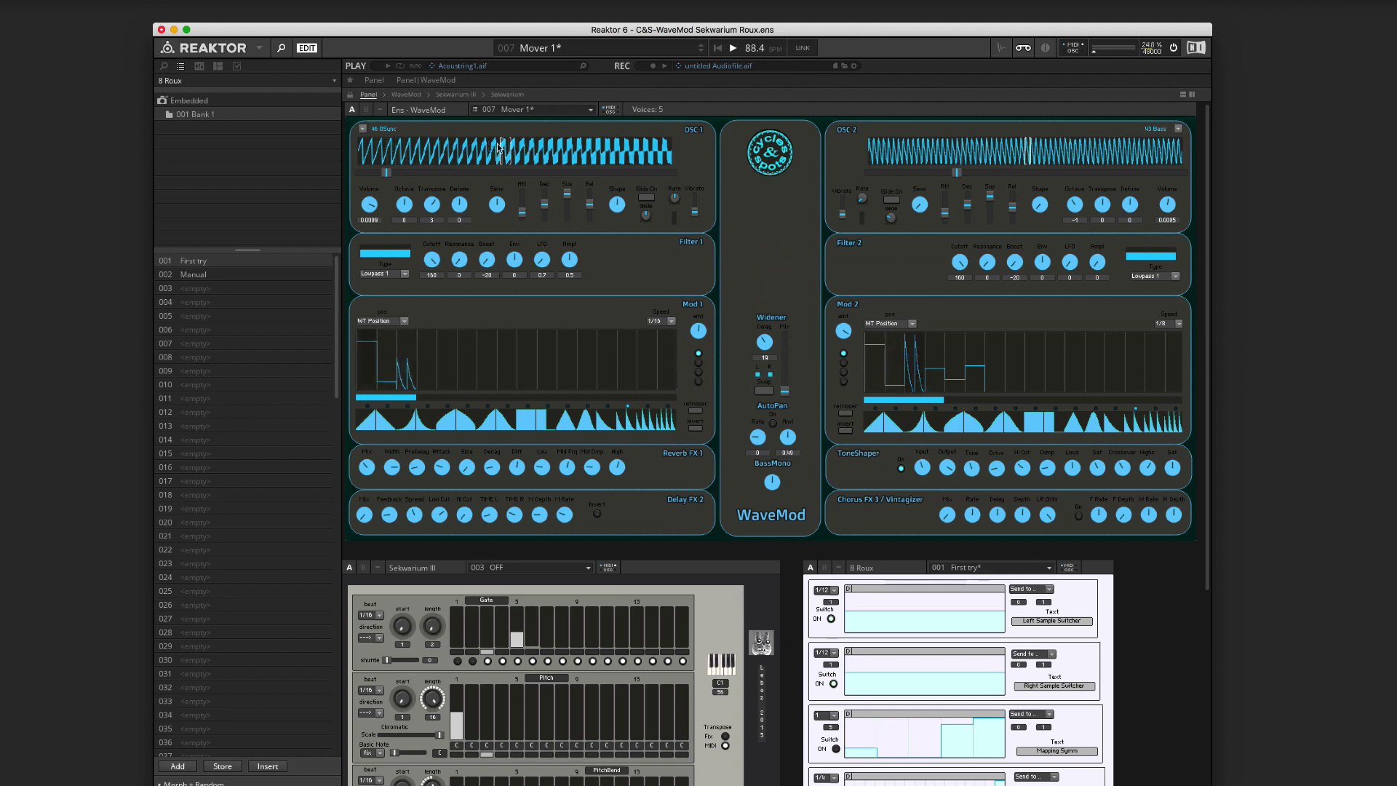
left_click(385, 133)
left_click(363, 130)
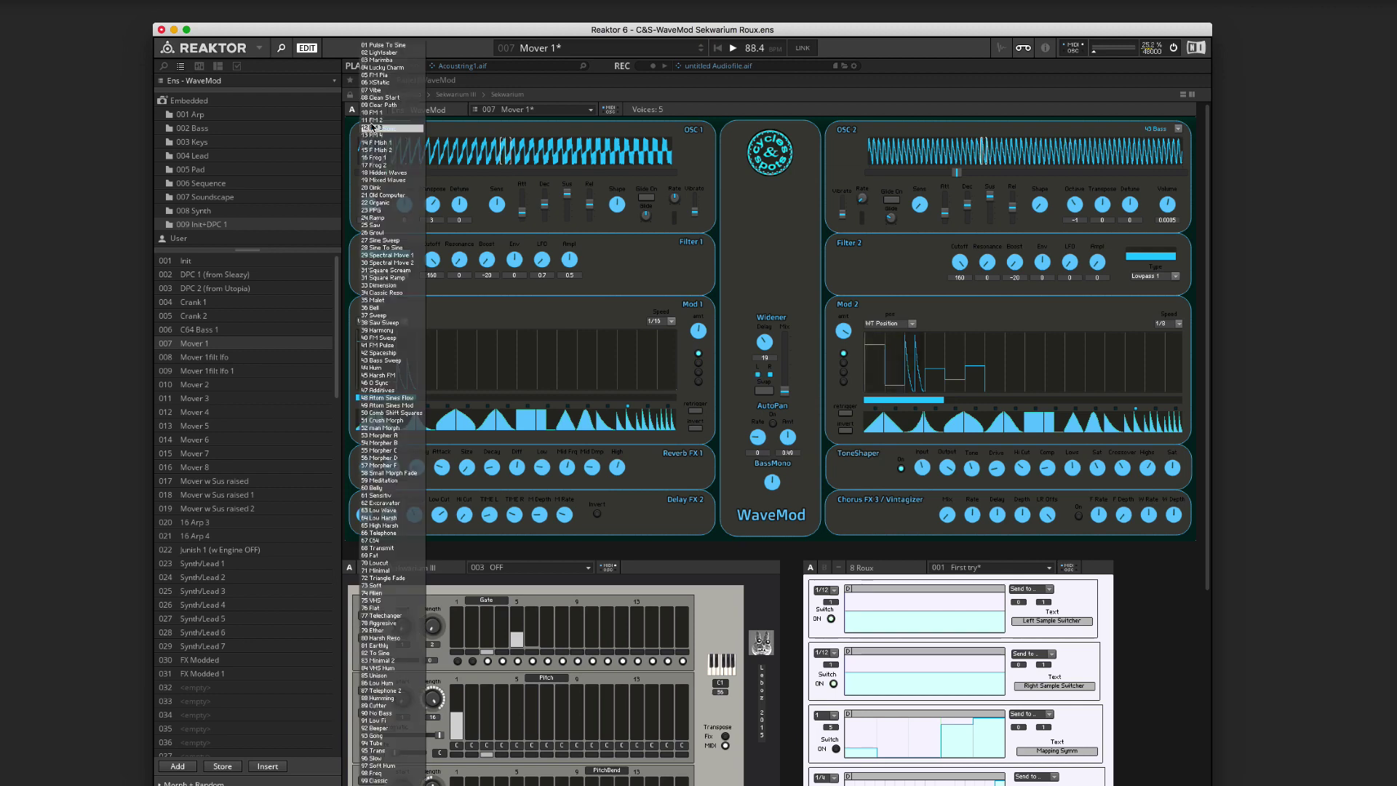
left_click(380, 382)
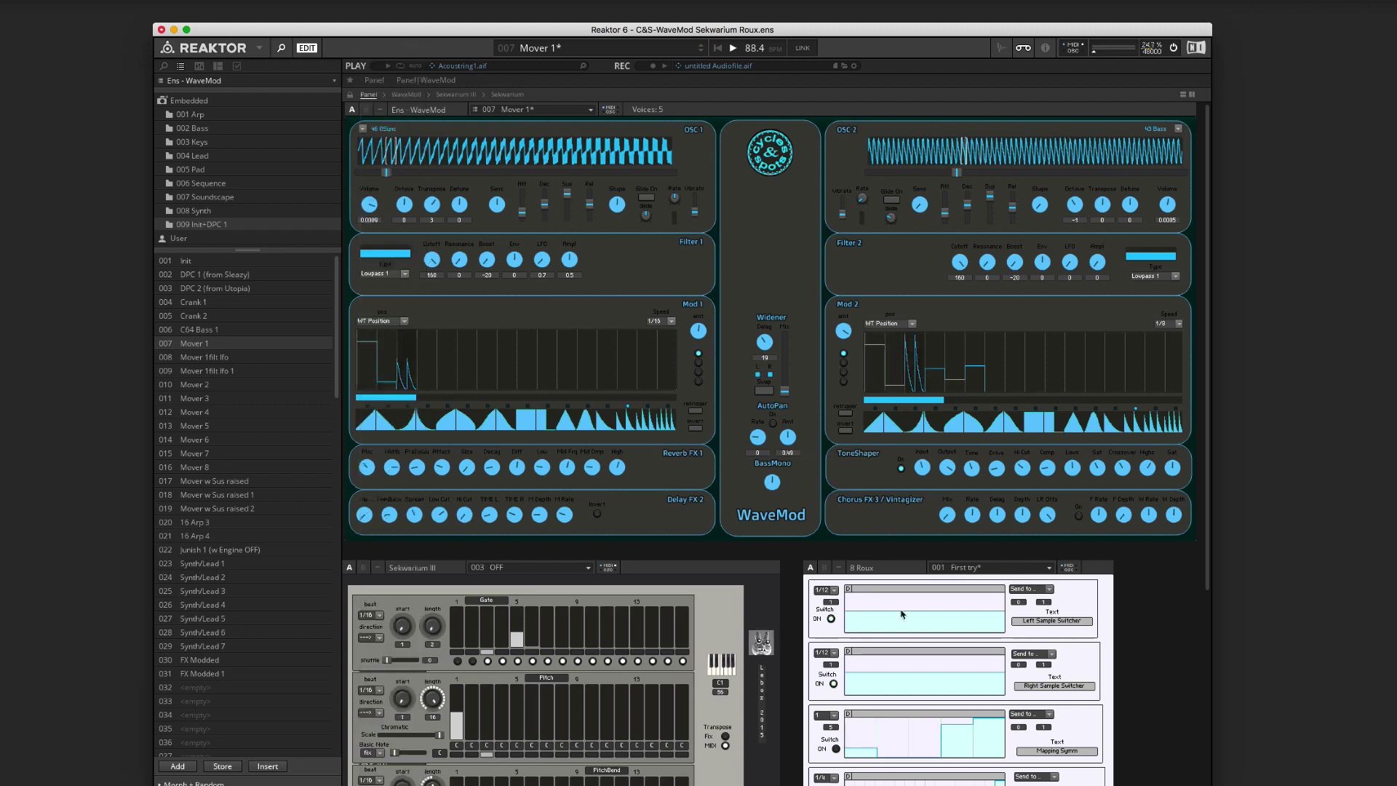
left_click(901, 614)
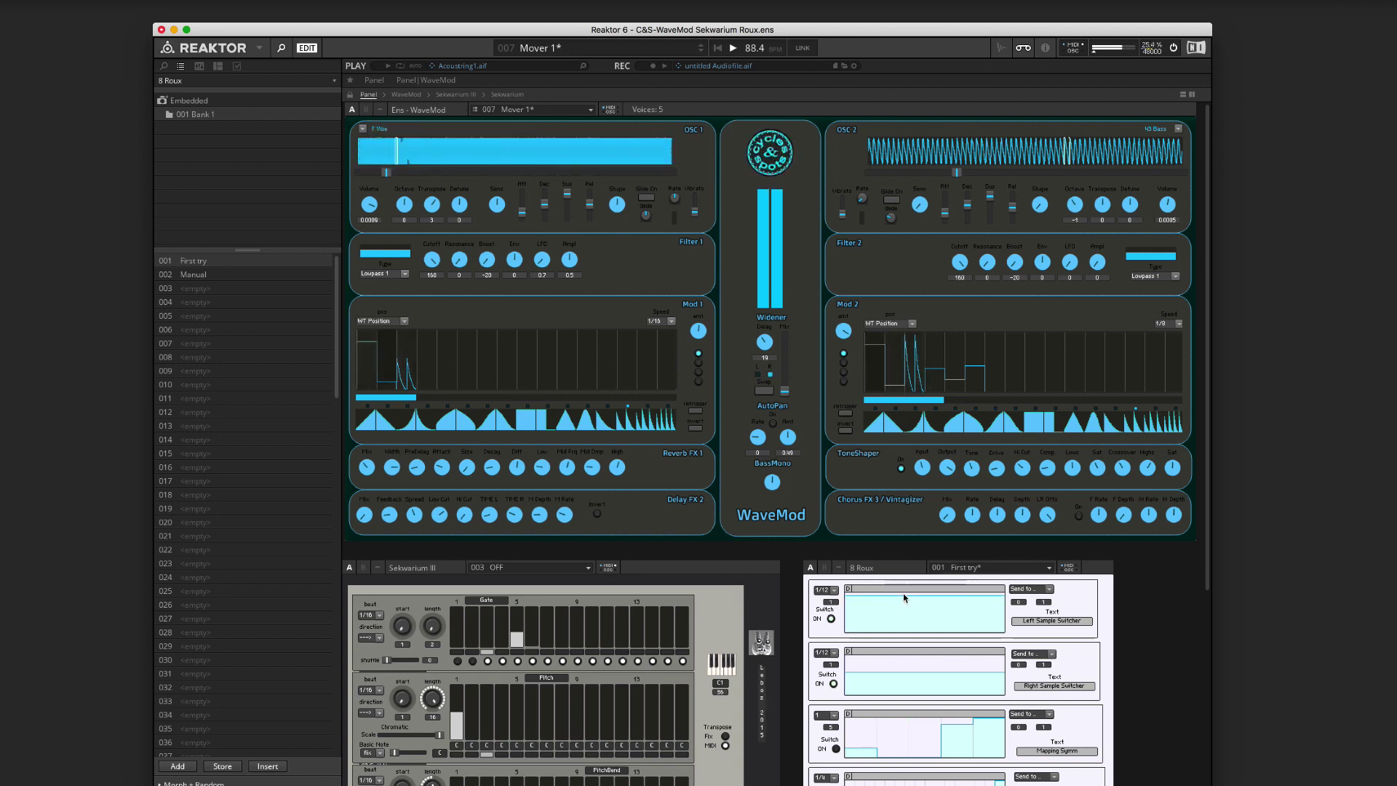
Lower the Left Sample Switcher's level and send the Mapping Symm sequencer to WaveMod's WT 1 Osc A:List and WT 2 Osc A:List.
left_click_drag(906, 606, 908, 619)
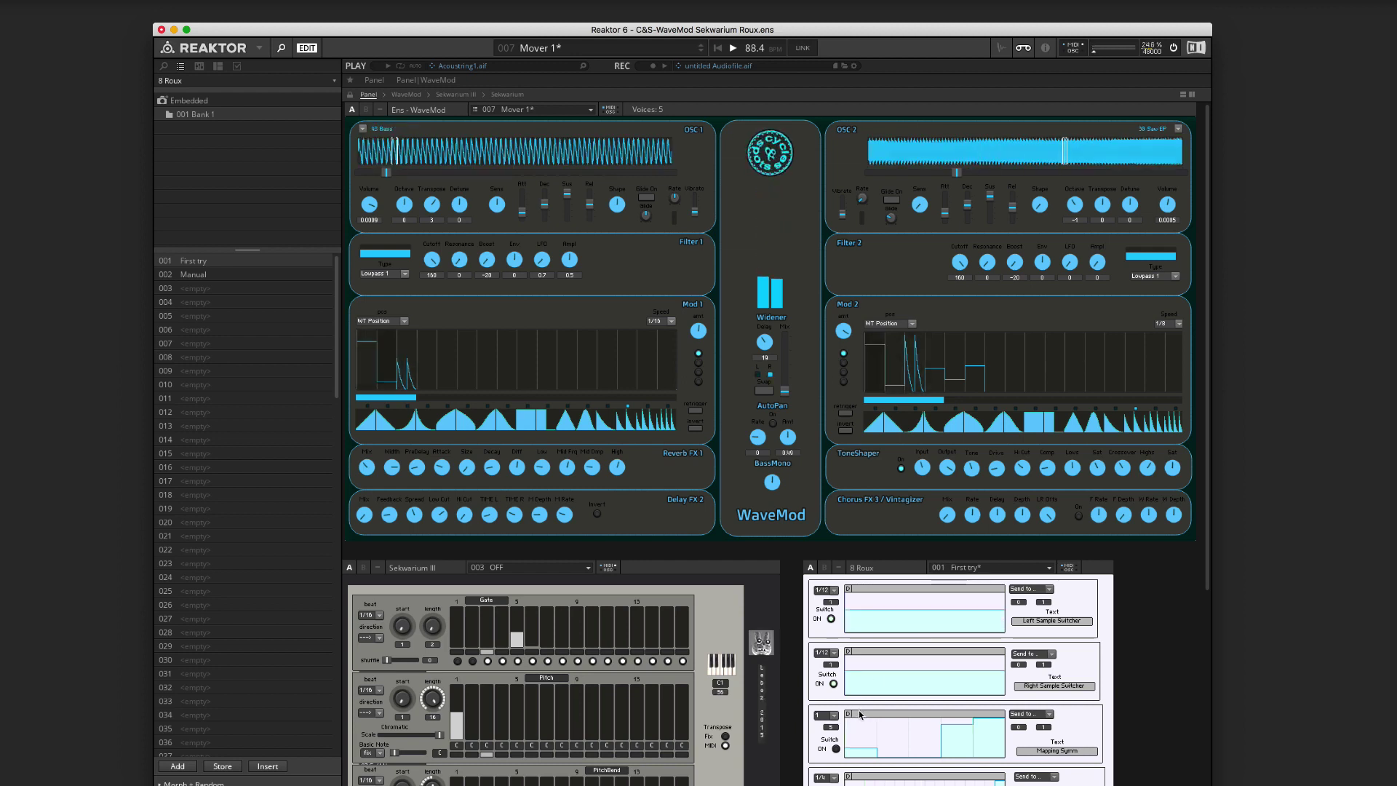
left_click(1036, 713)
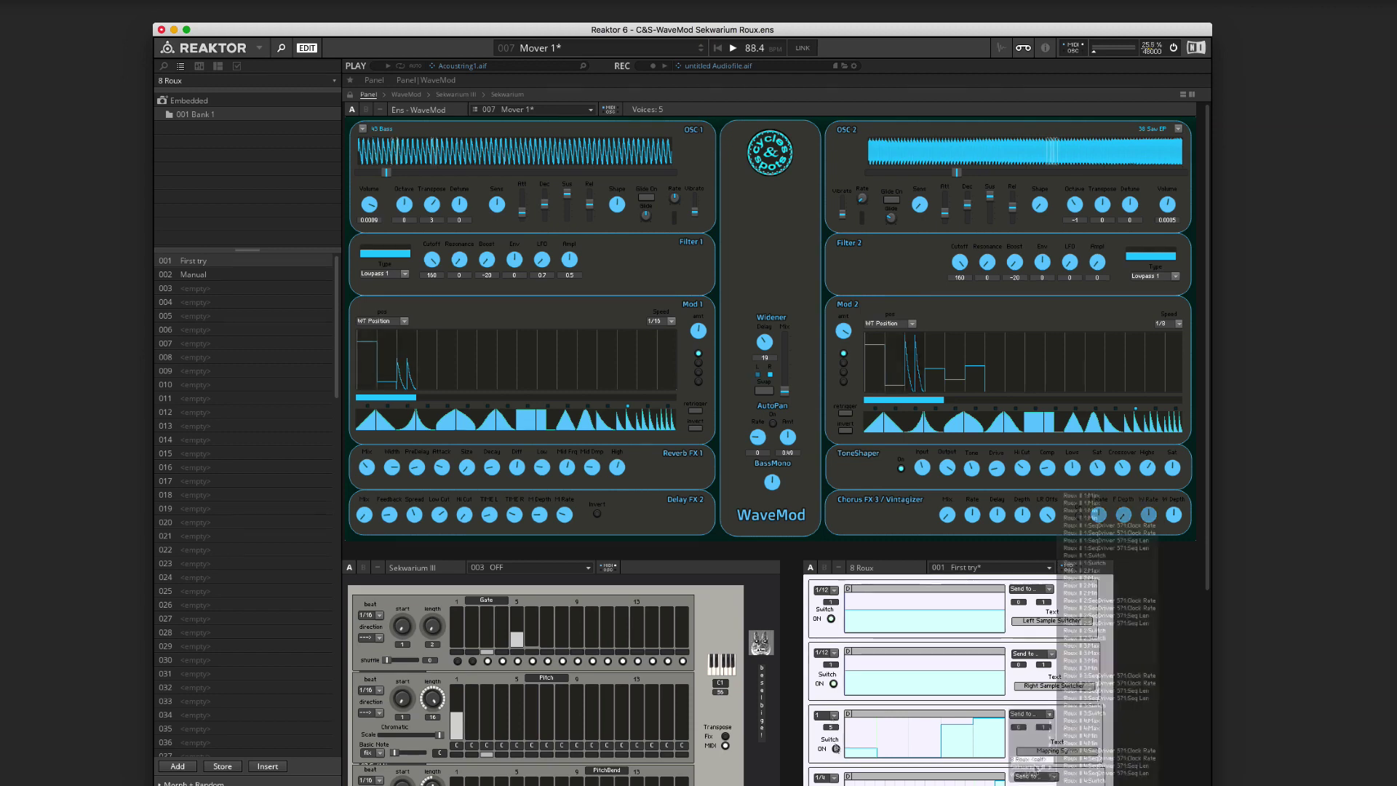
mouse_move(1036, 776)
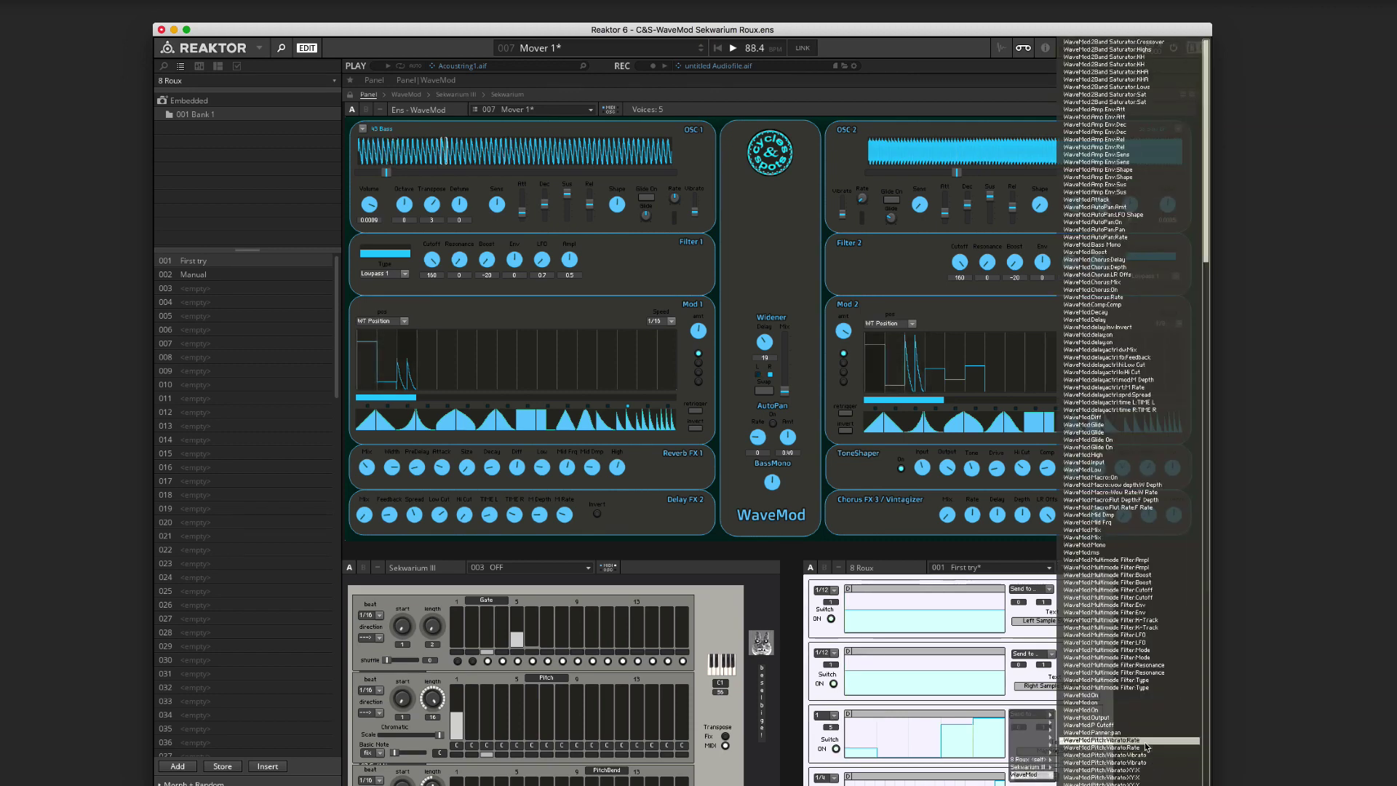
scroll(1149, 747, "down", 20)
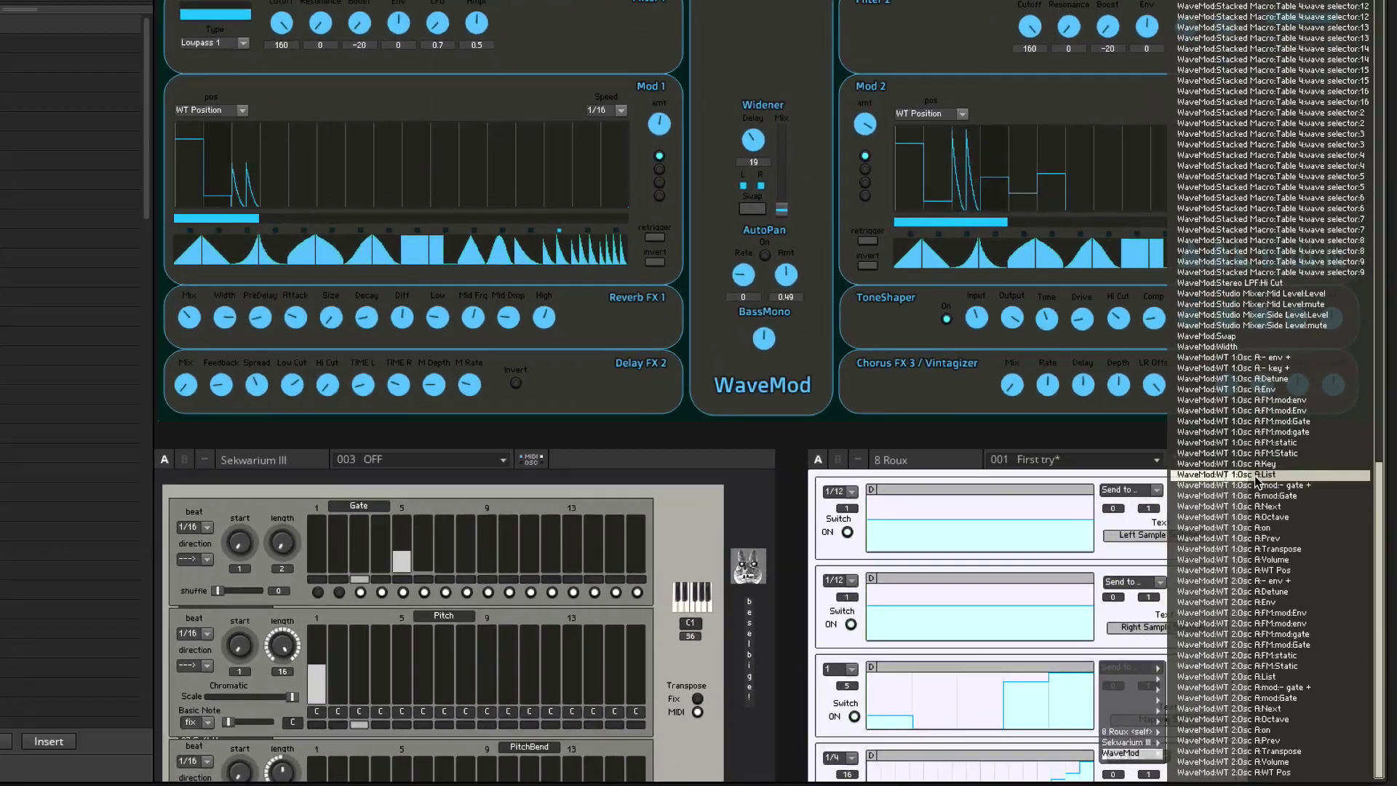
left_click(1222, 495)
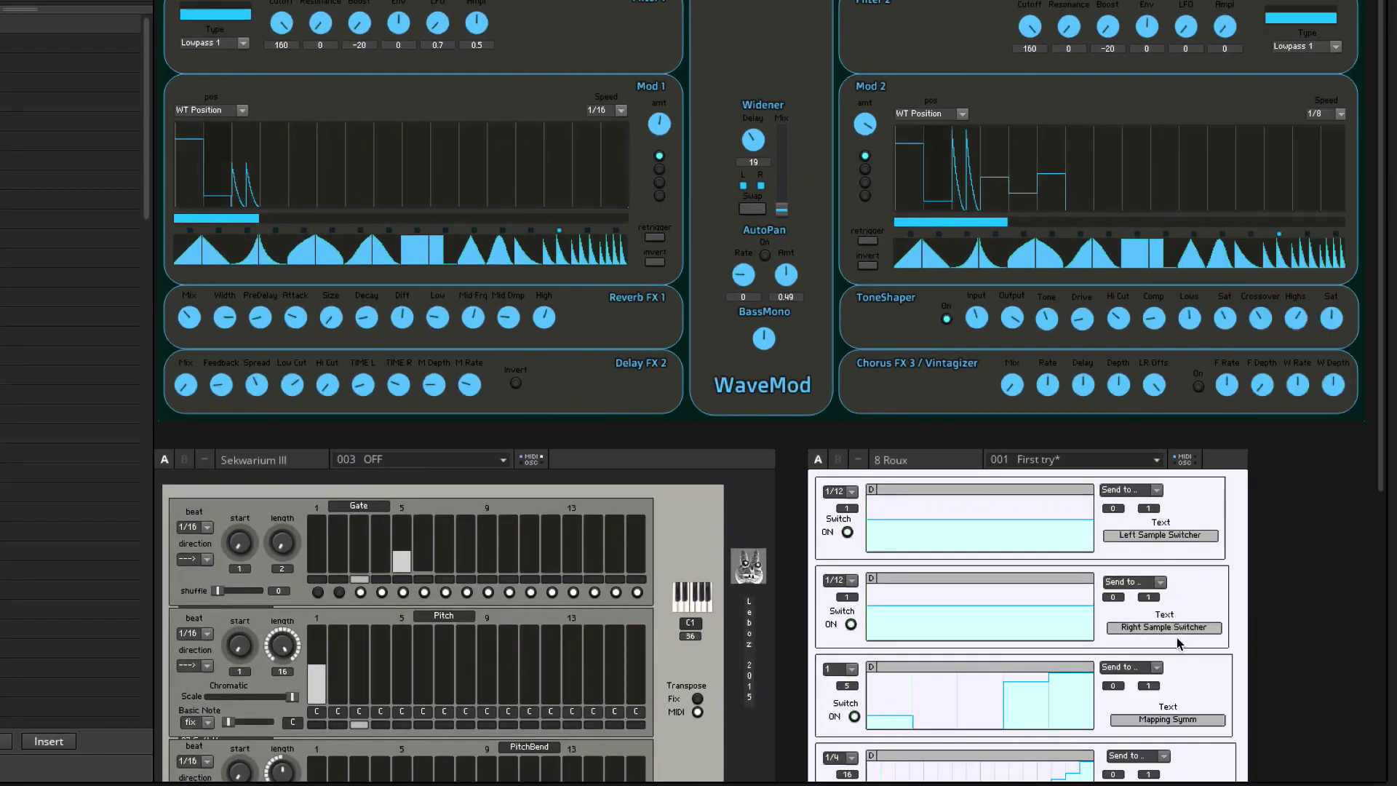
left_click(1157, 667)
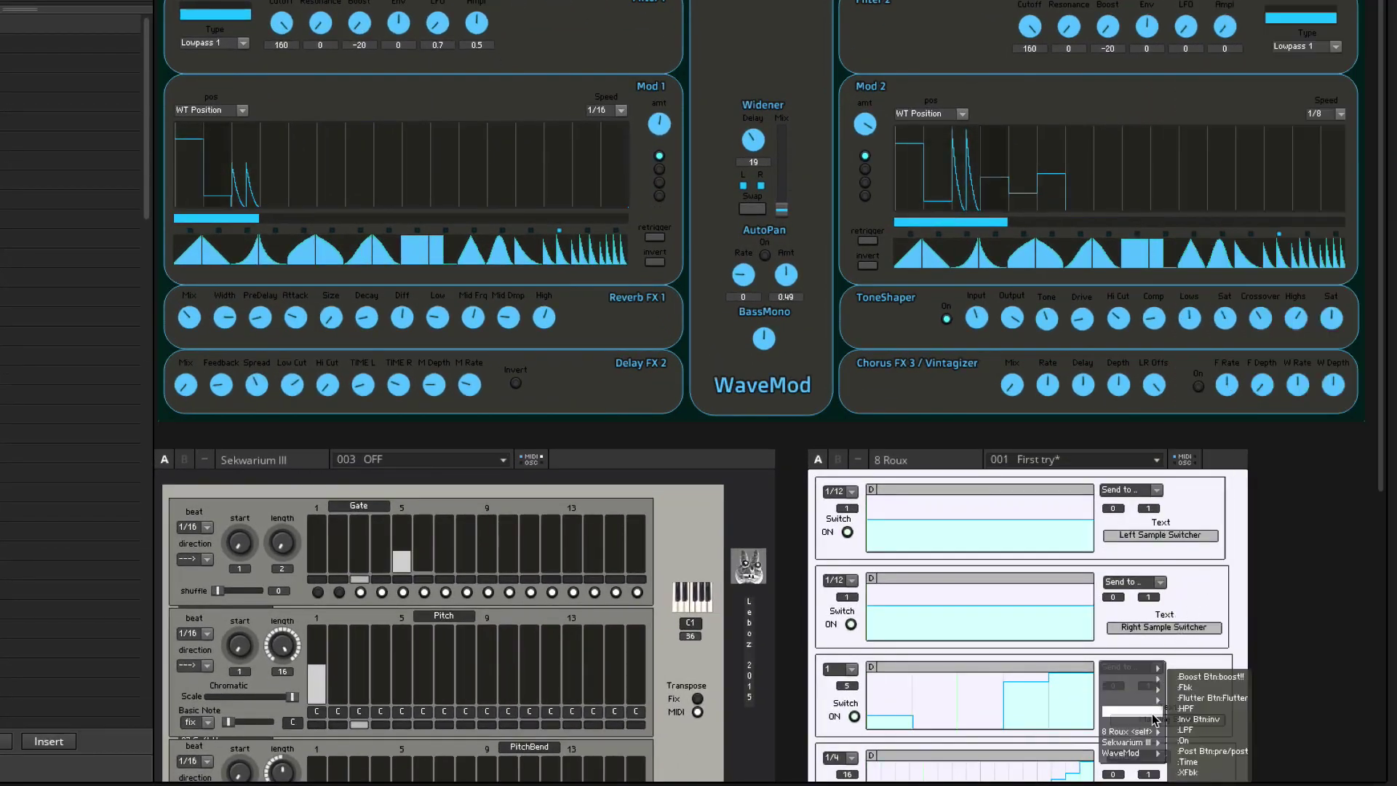
mouse_move(1135, 753)
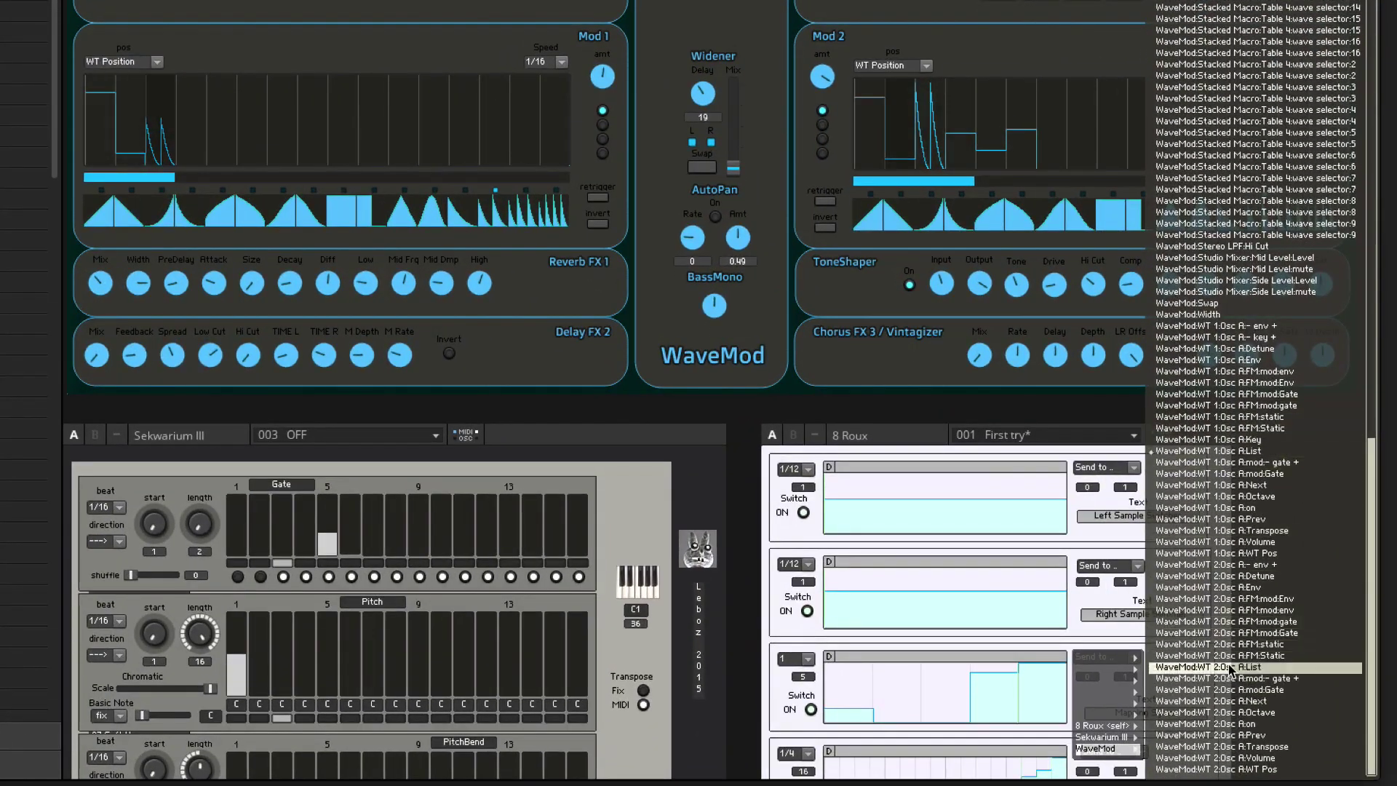
left_click(1231, 667)
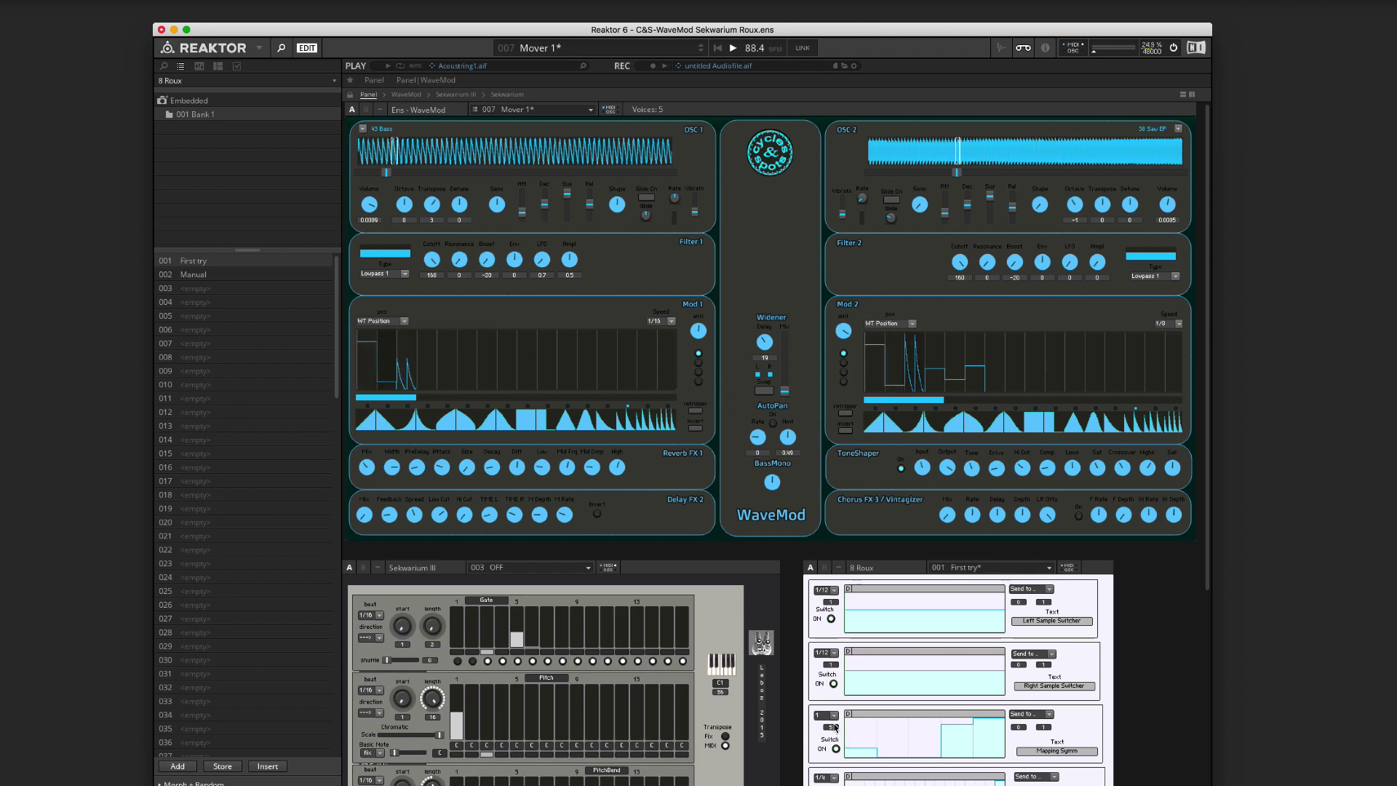
Run Mapping Symm alone as a single step at rate 1/12 and vary its level to switch both oscillators' wavetables together.
left_click(834, 684)
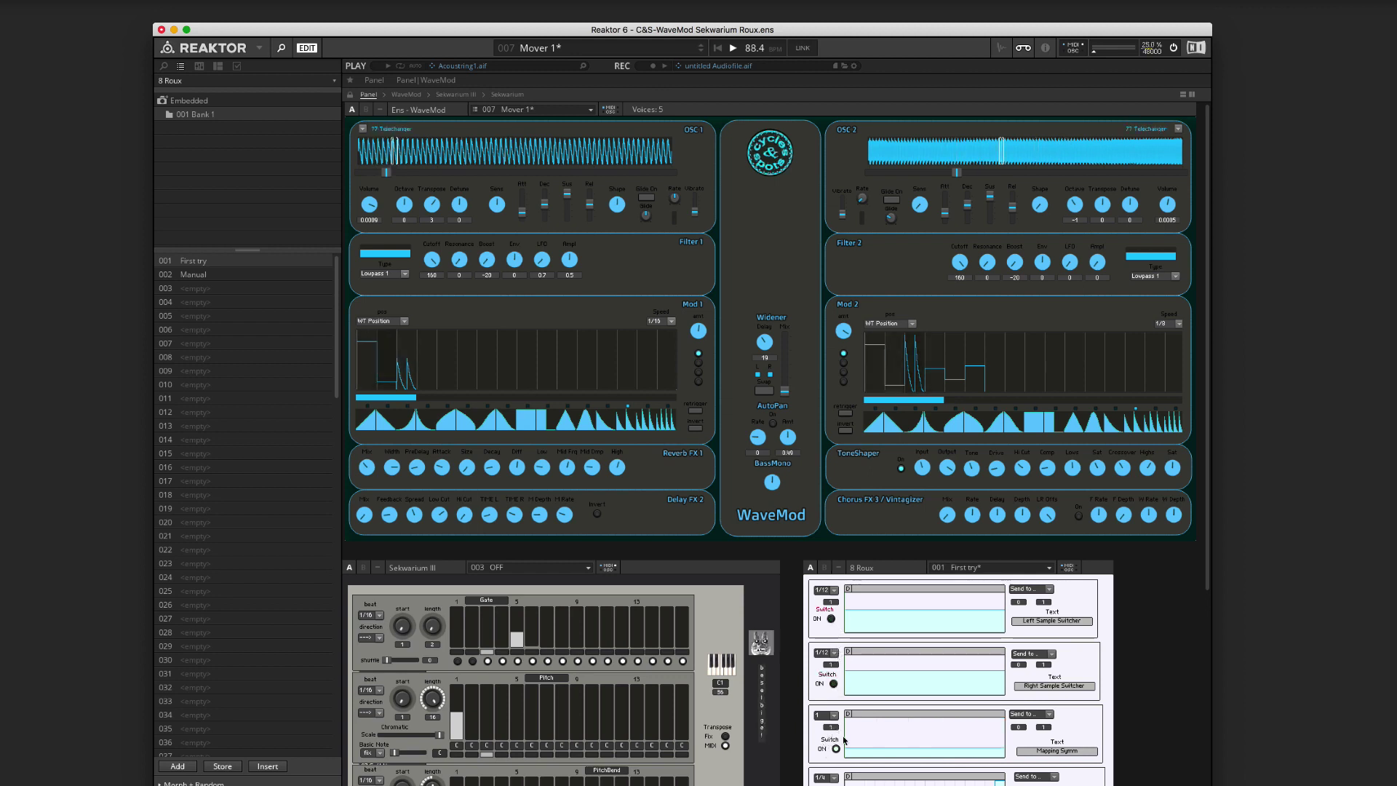
left_click_drag(902, 750, 811, 714)
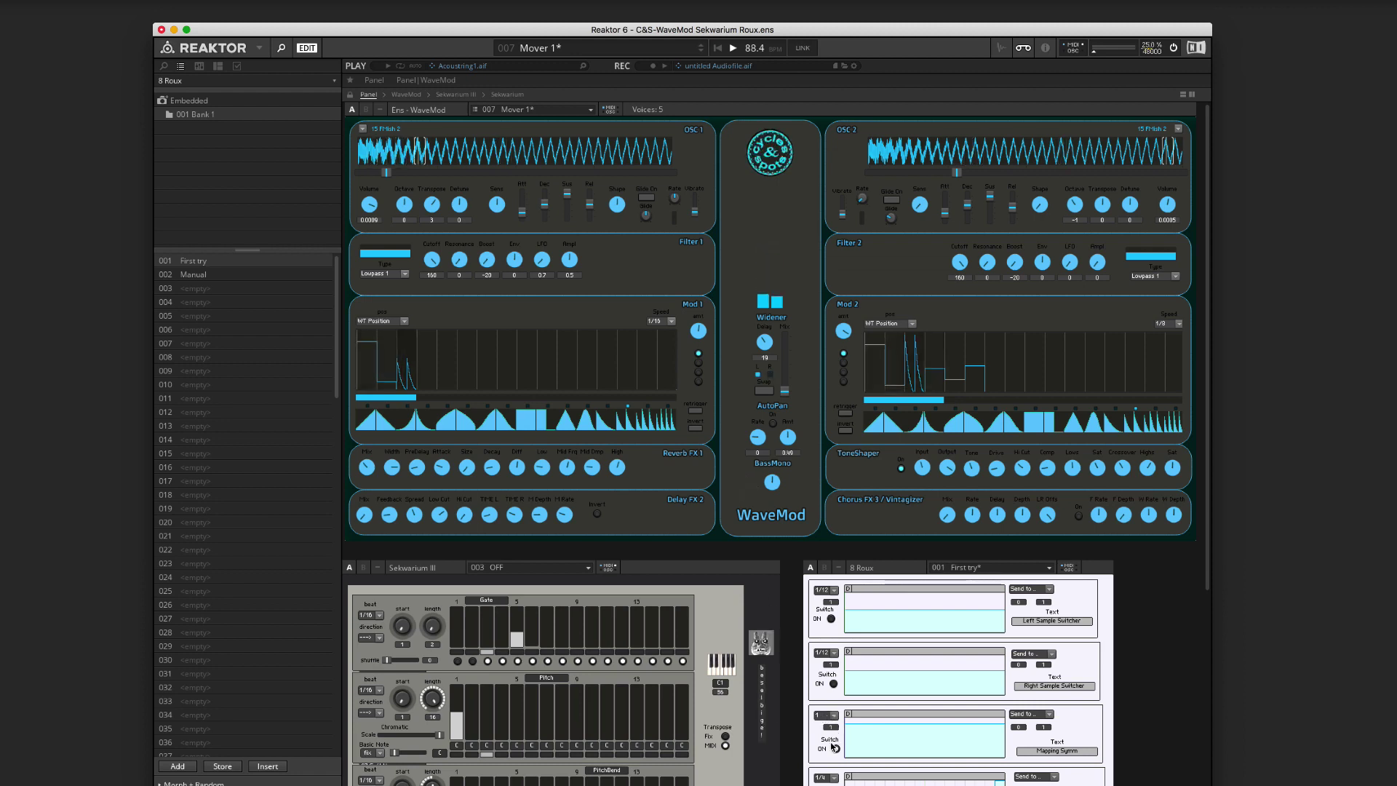
left_click(833, 717)
left_click(822, 737)
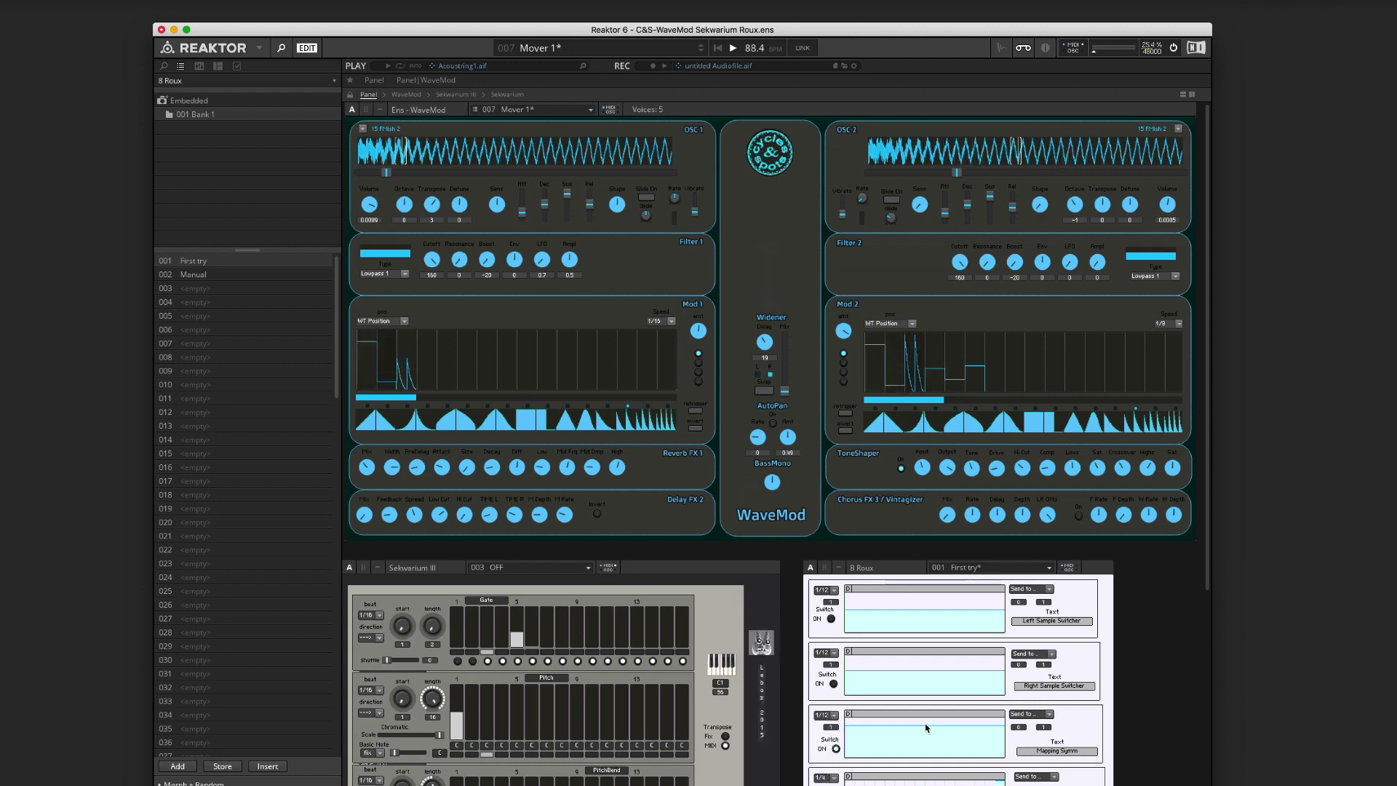
mouse_move(927, 735)
left_mouse_down()
mouse_move(929, 749)
mouse_move(927, 723)
left_mouse_up()
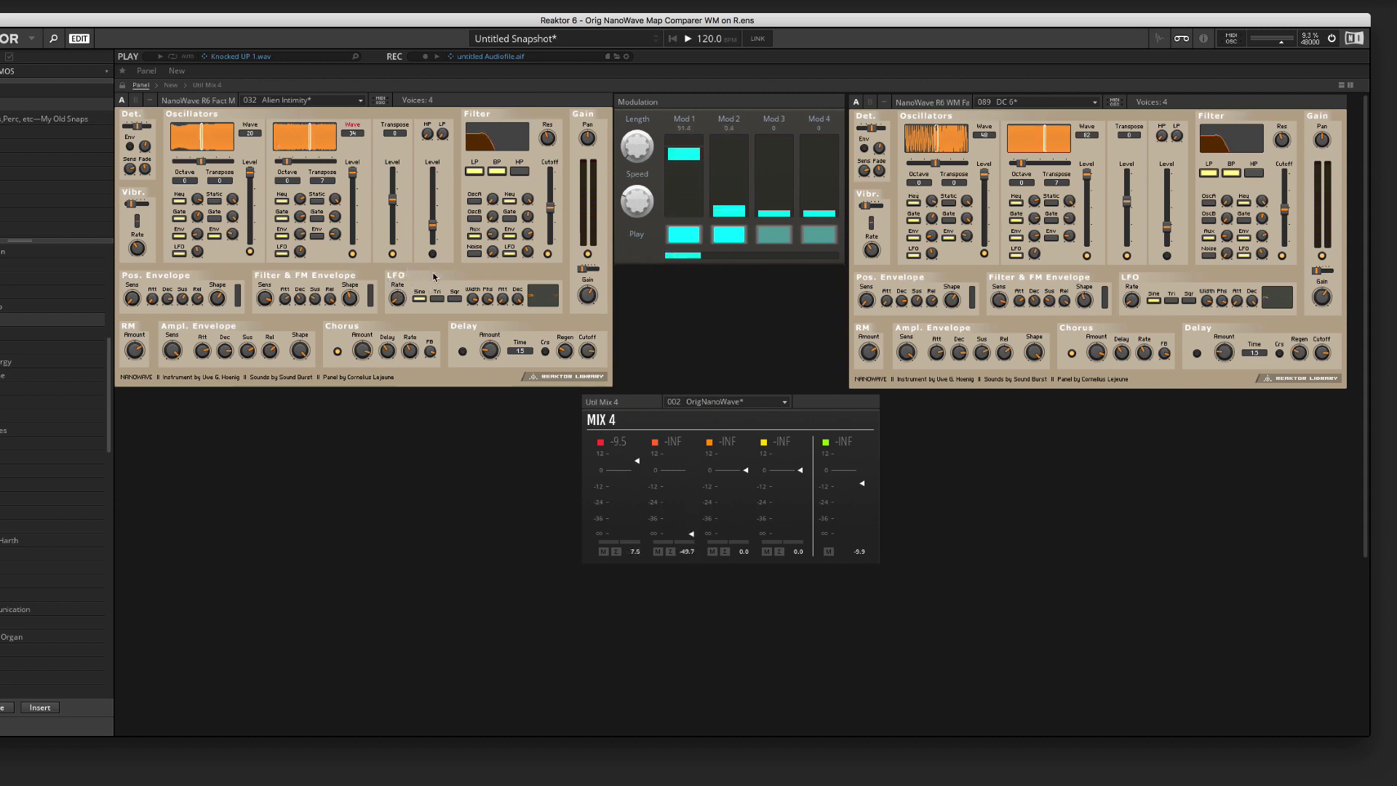
Display the third load map sampler's contents in the sample map editor and inspect the Sample Map import options.
left_click(1159, 38)
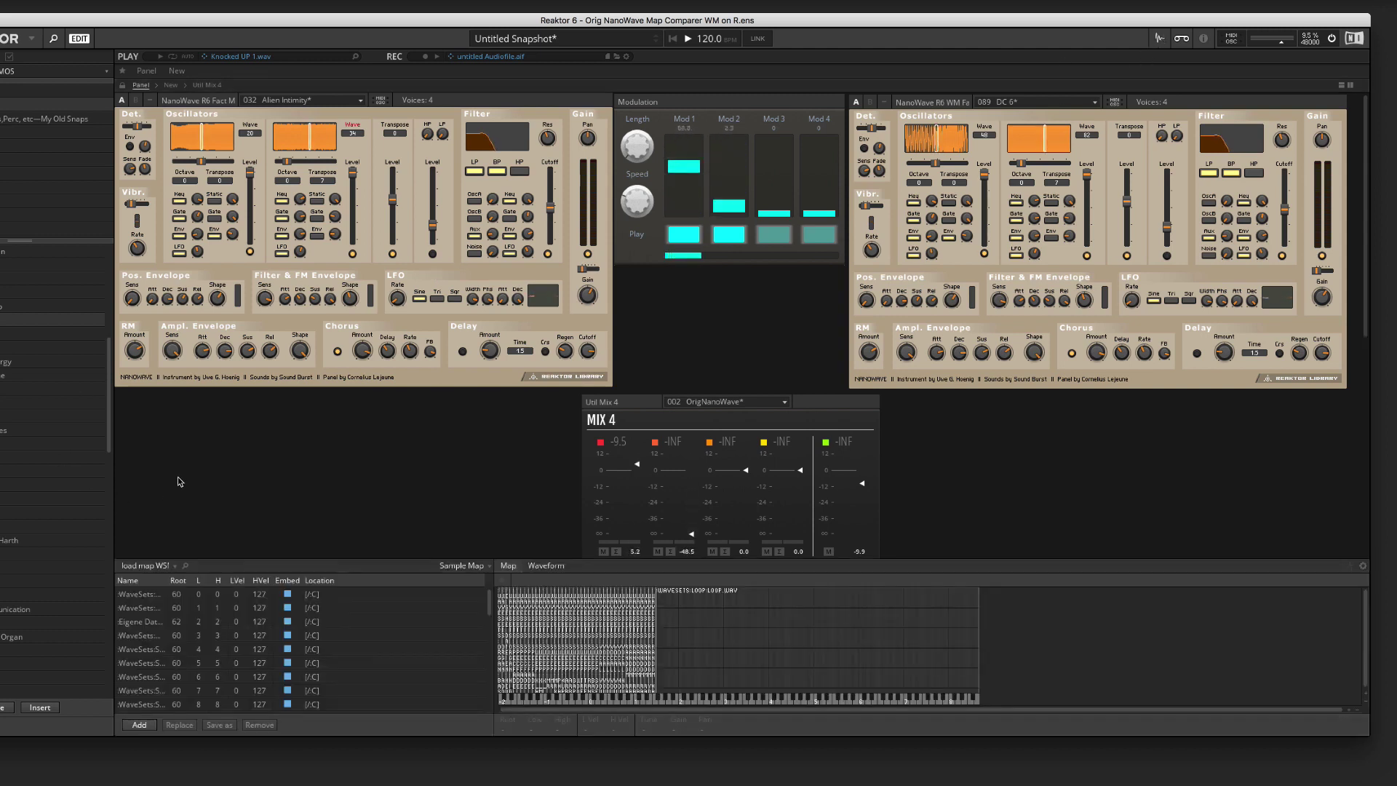
left_click(150, 565)
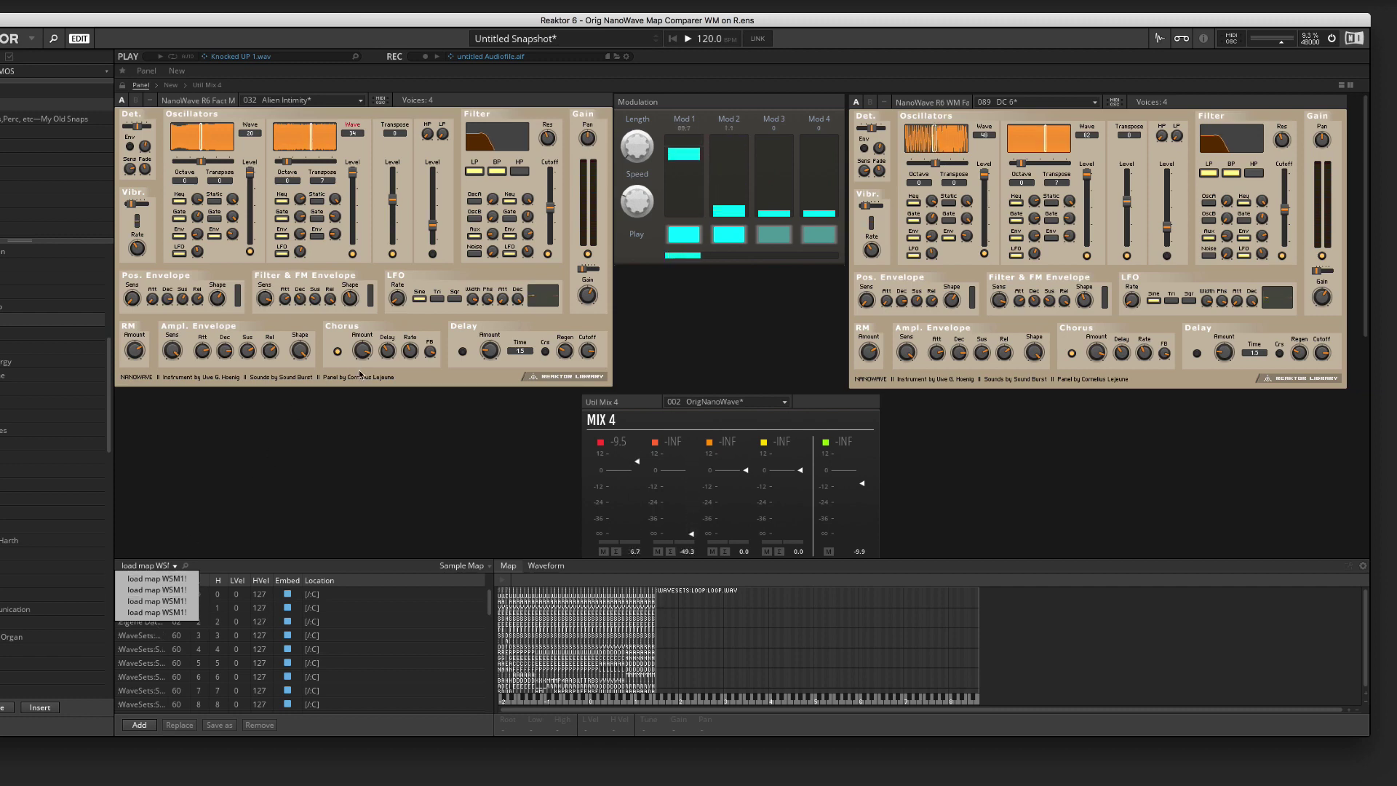
left_click(298, 443)
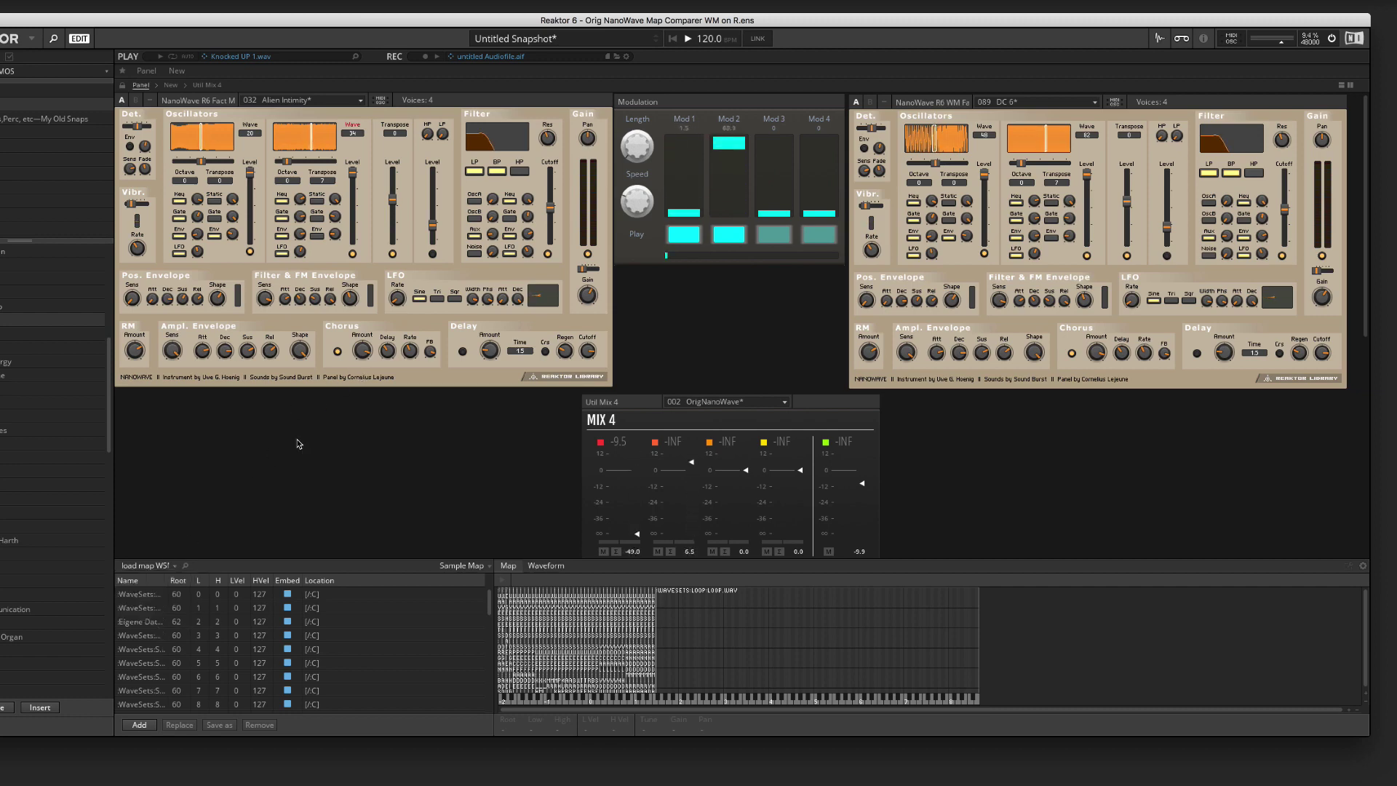
left_click(175, 567)
left_click(140, 598)
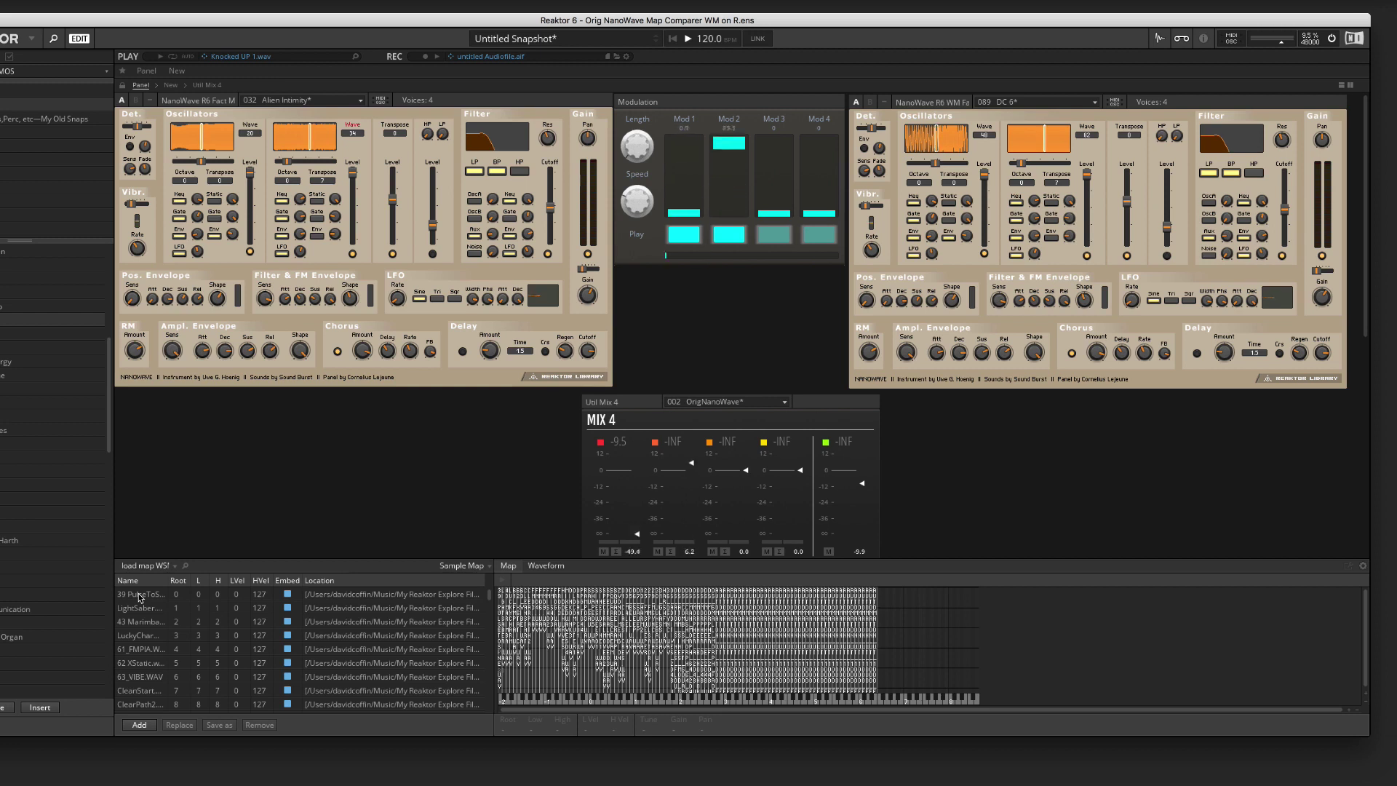
left_click(487, 568)
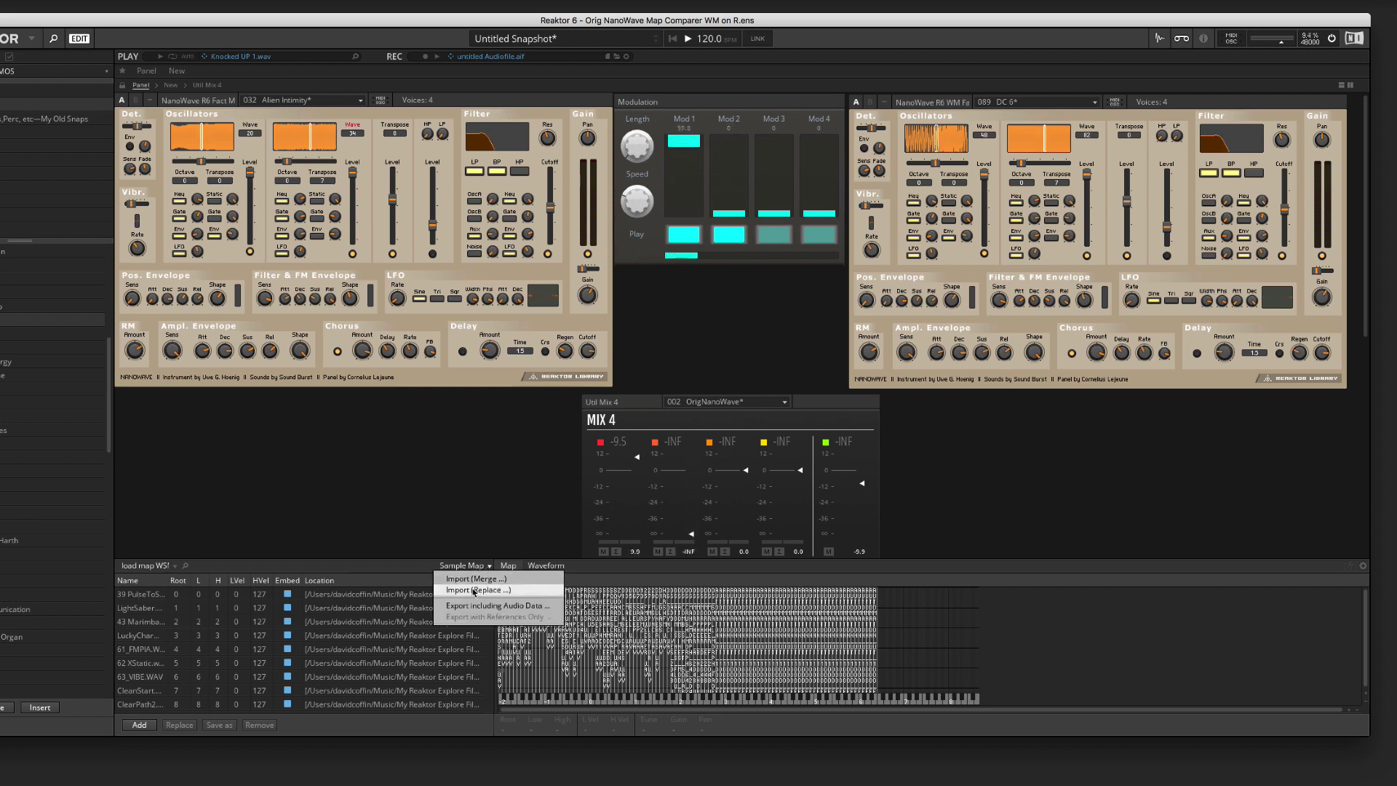
left_click(404, 575)
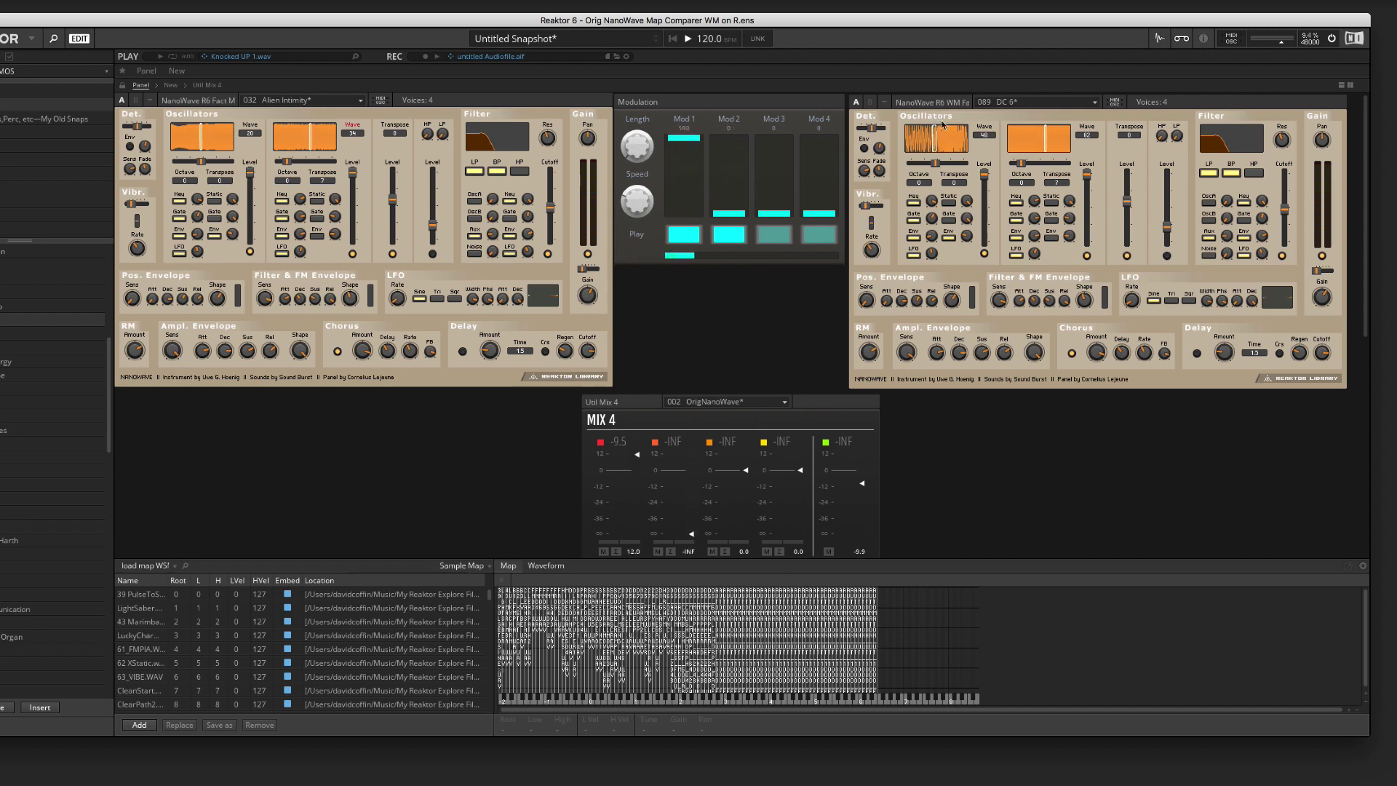
Examine the range properties of oscillator 1's Wave control in the two NanoWave instruments.
left_click(981, 138)
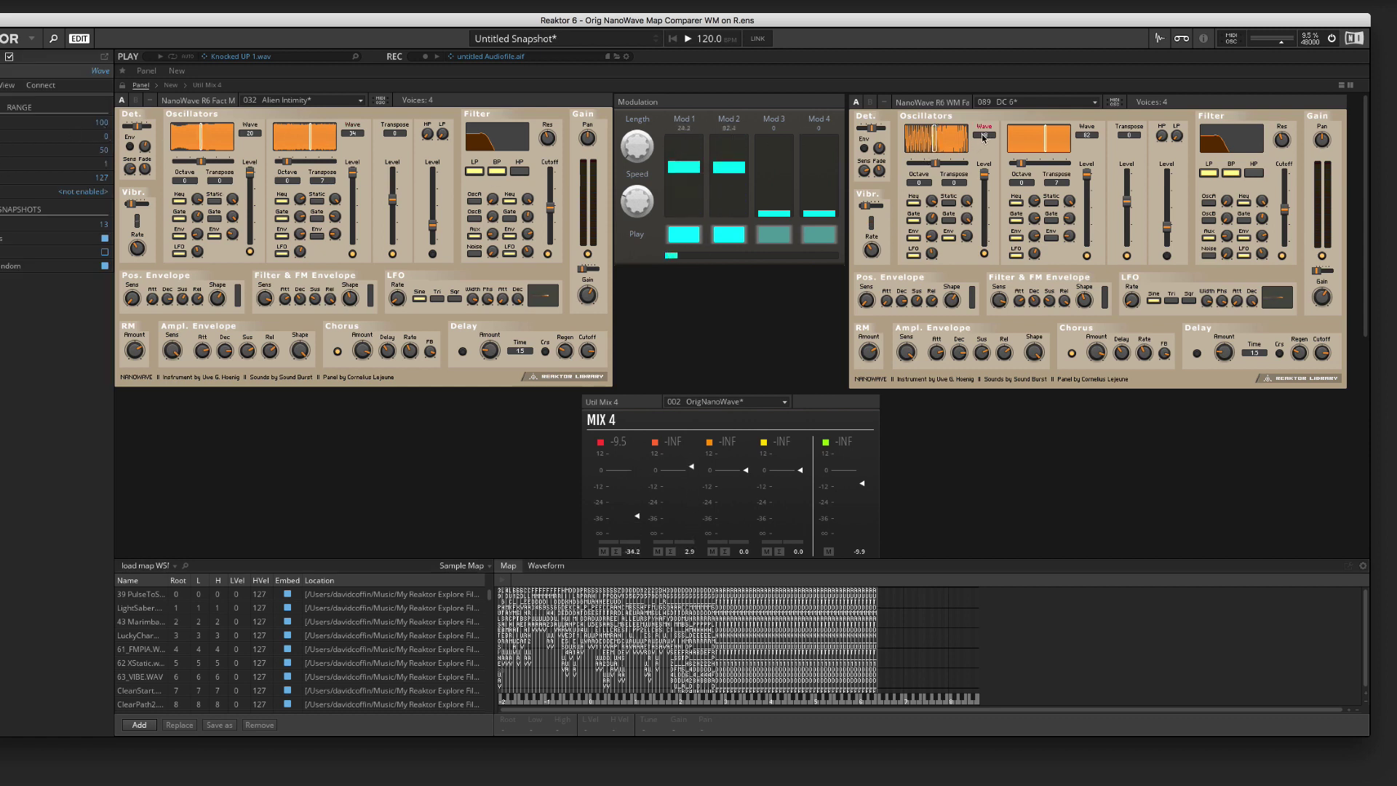
left_click(249, 135)
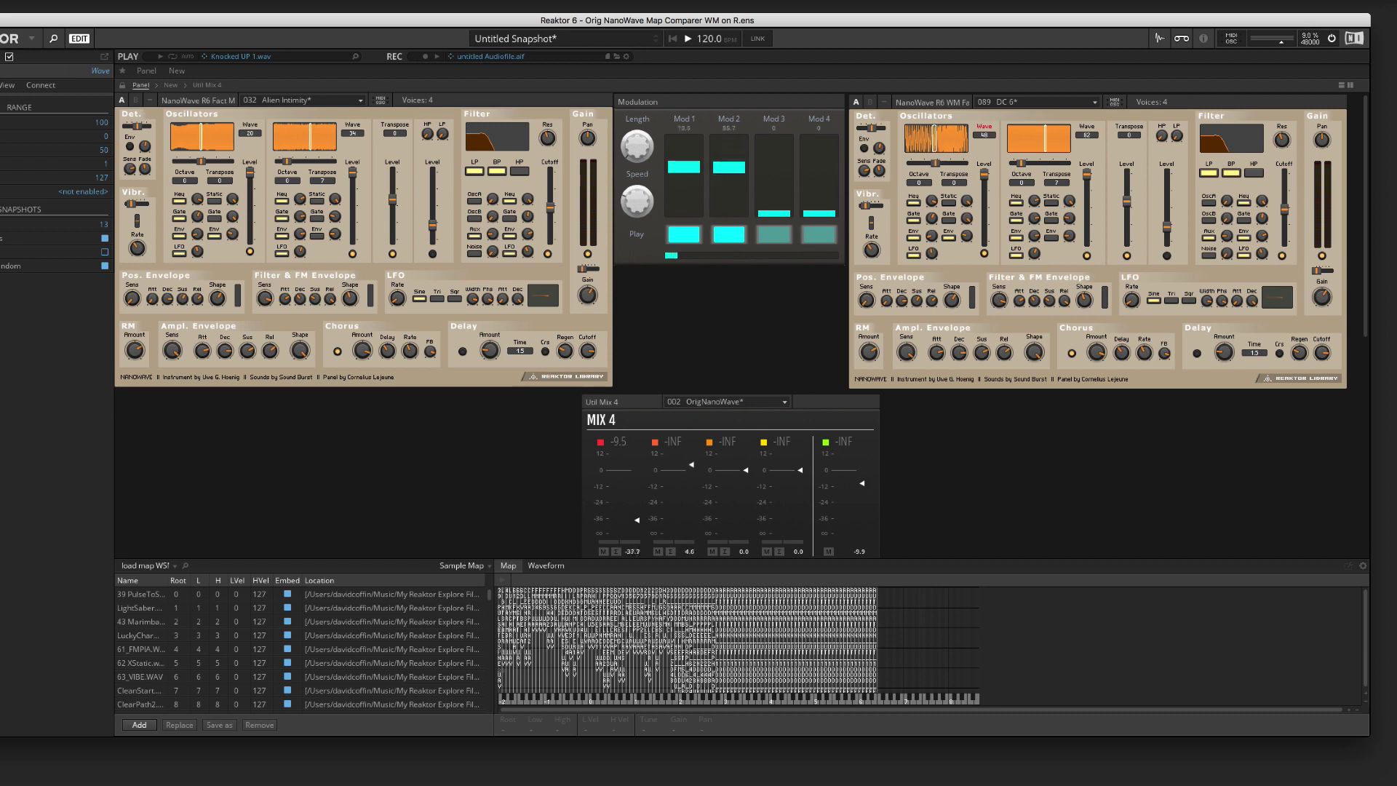
left_click(30, 83)
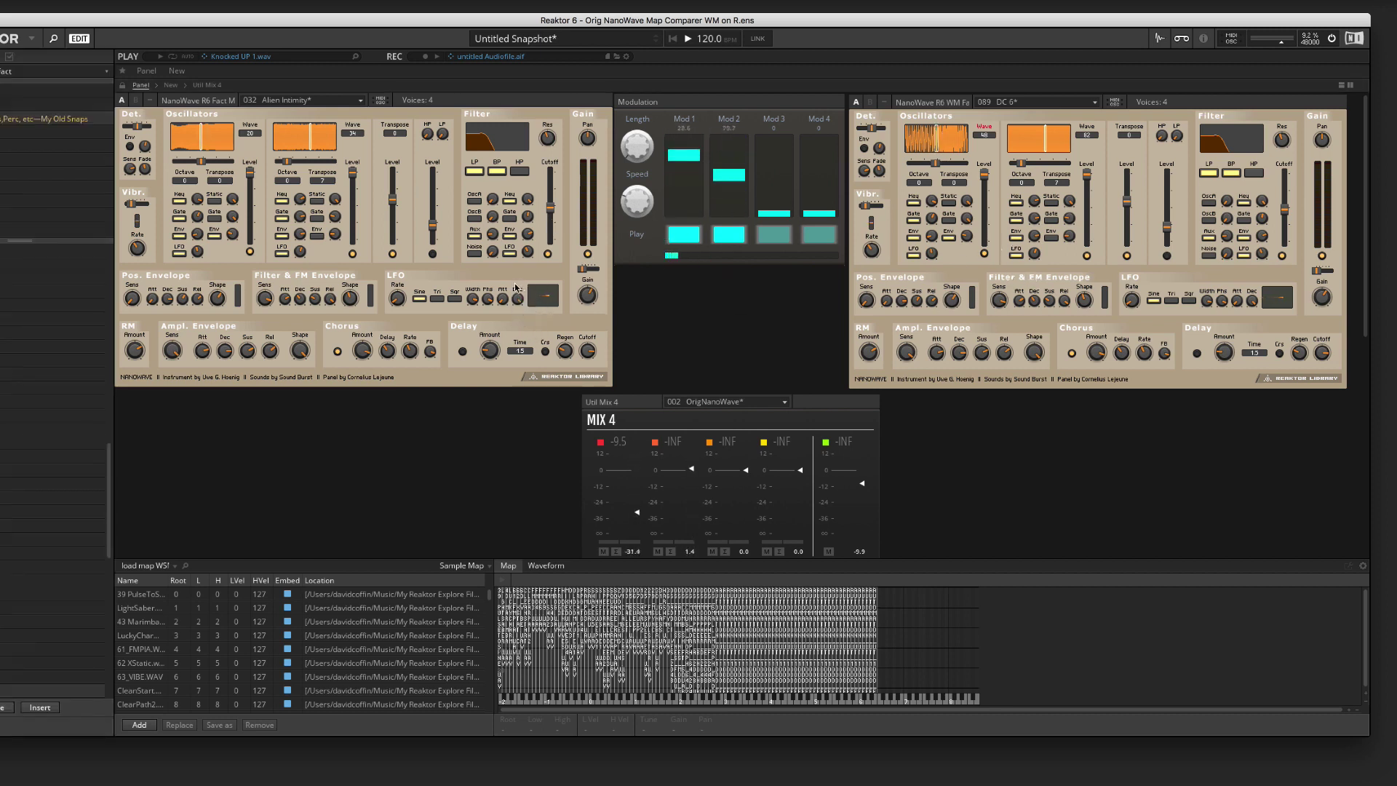
left_click(727, 288)
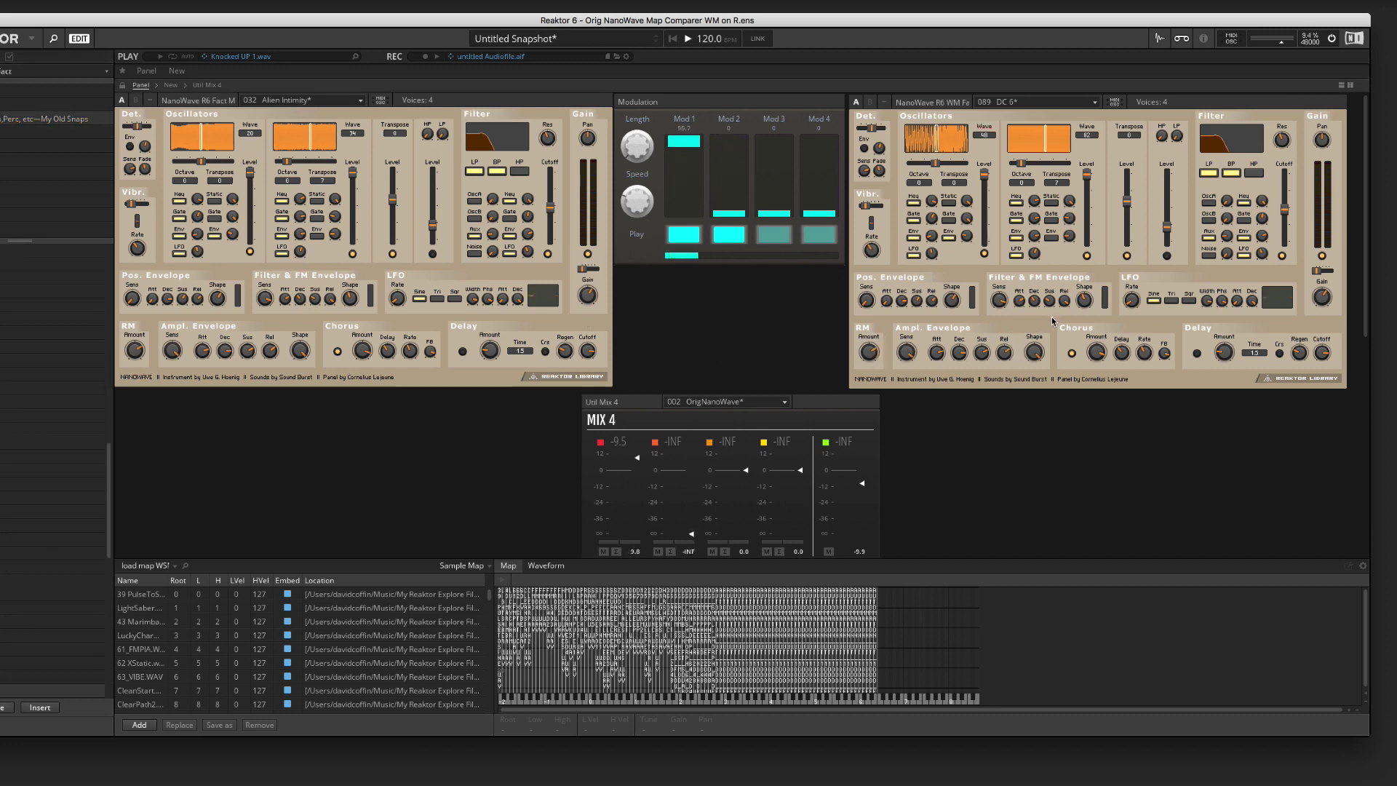
Load the Talkbass snapshot in the NanoWave R6 Fact MOS instrument.
mouse_move(354, 188)
left_mouse_down()
mouse_move(356, 216)
mouse_move(362, 170)
left_mouse_up()
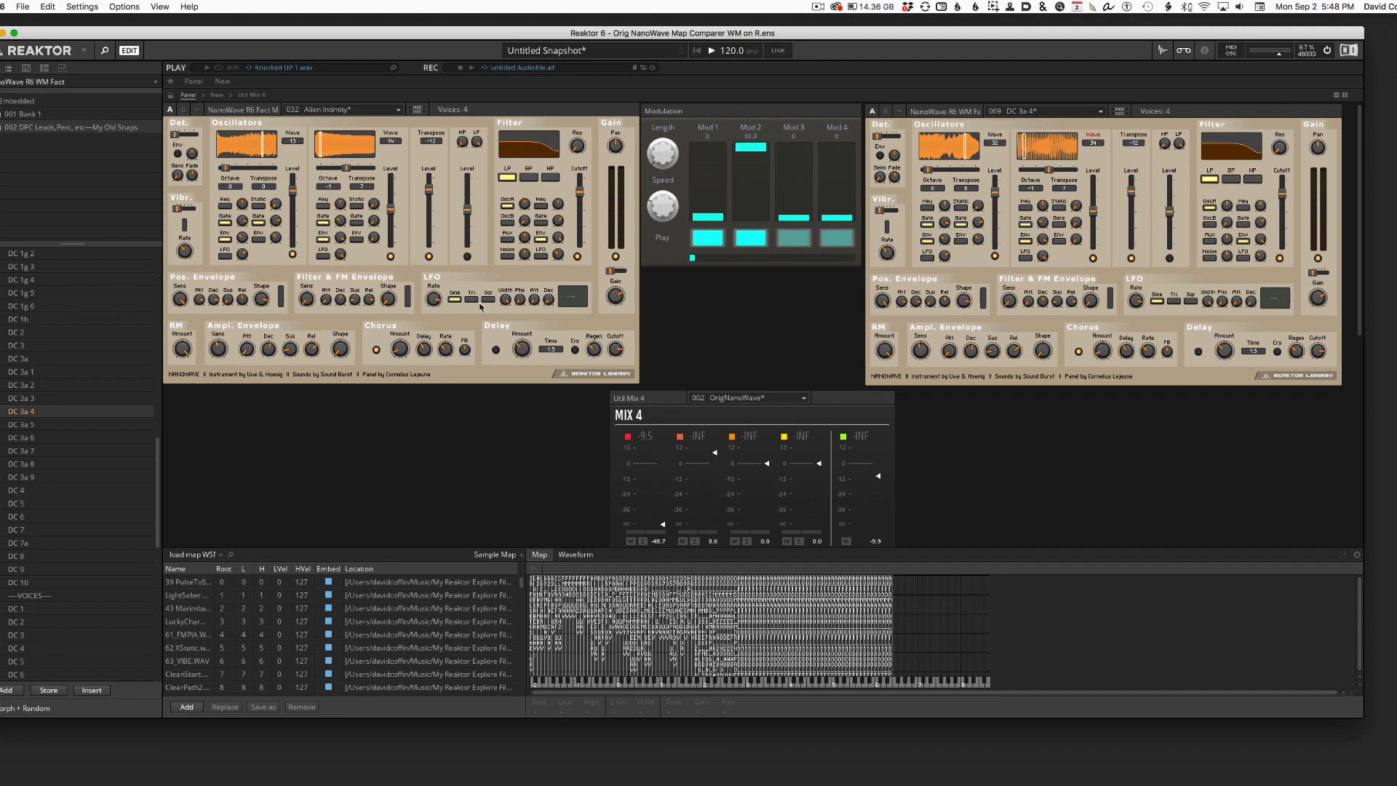
left_click(507, 371)
left_click(24, 517)
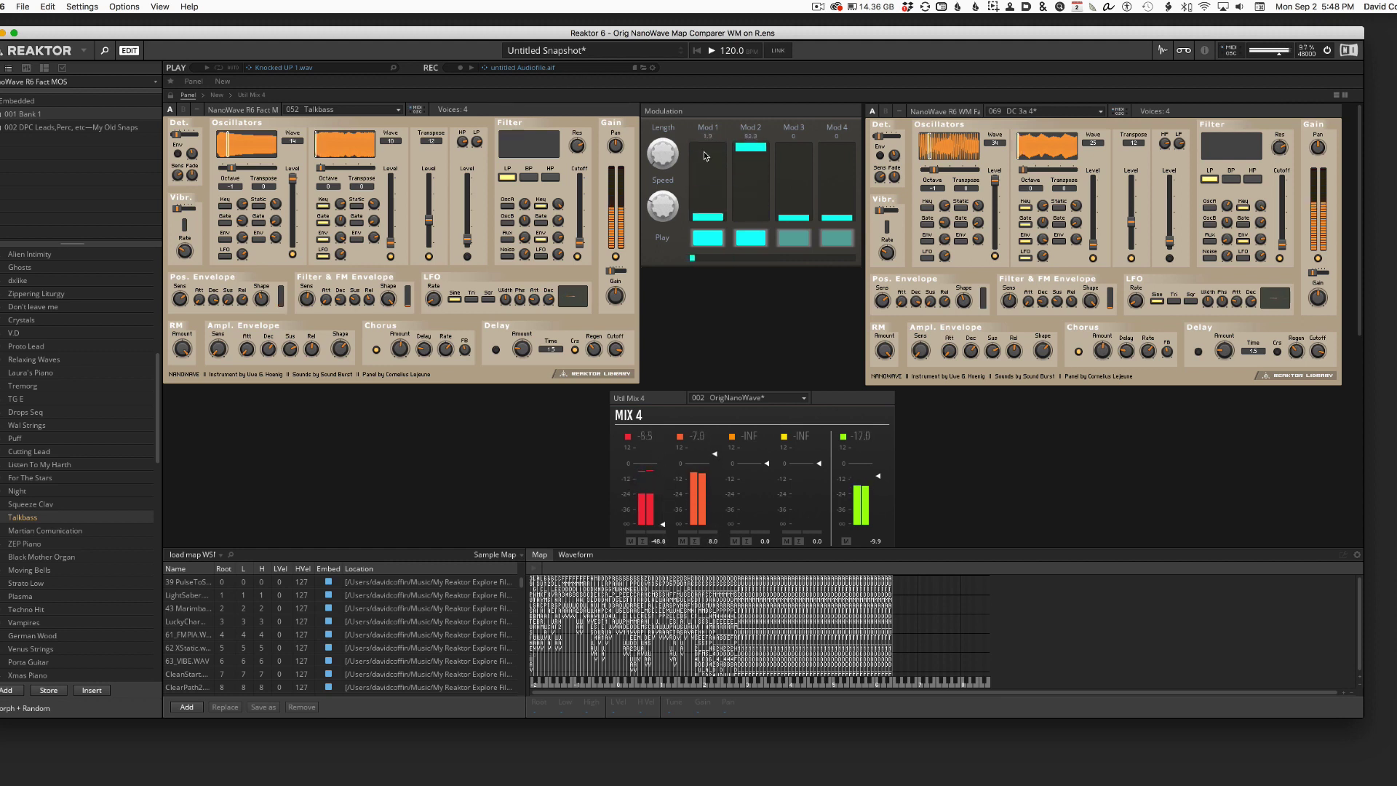
In NanoWave R6 Fact MOS's Proto Lead snapshot, set oscillator 1's Wave to 25 and vary oscillator 2's Wave on both NanoWaves.
left_click(397, 143)
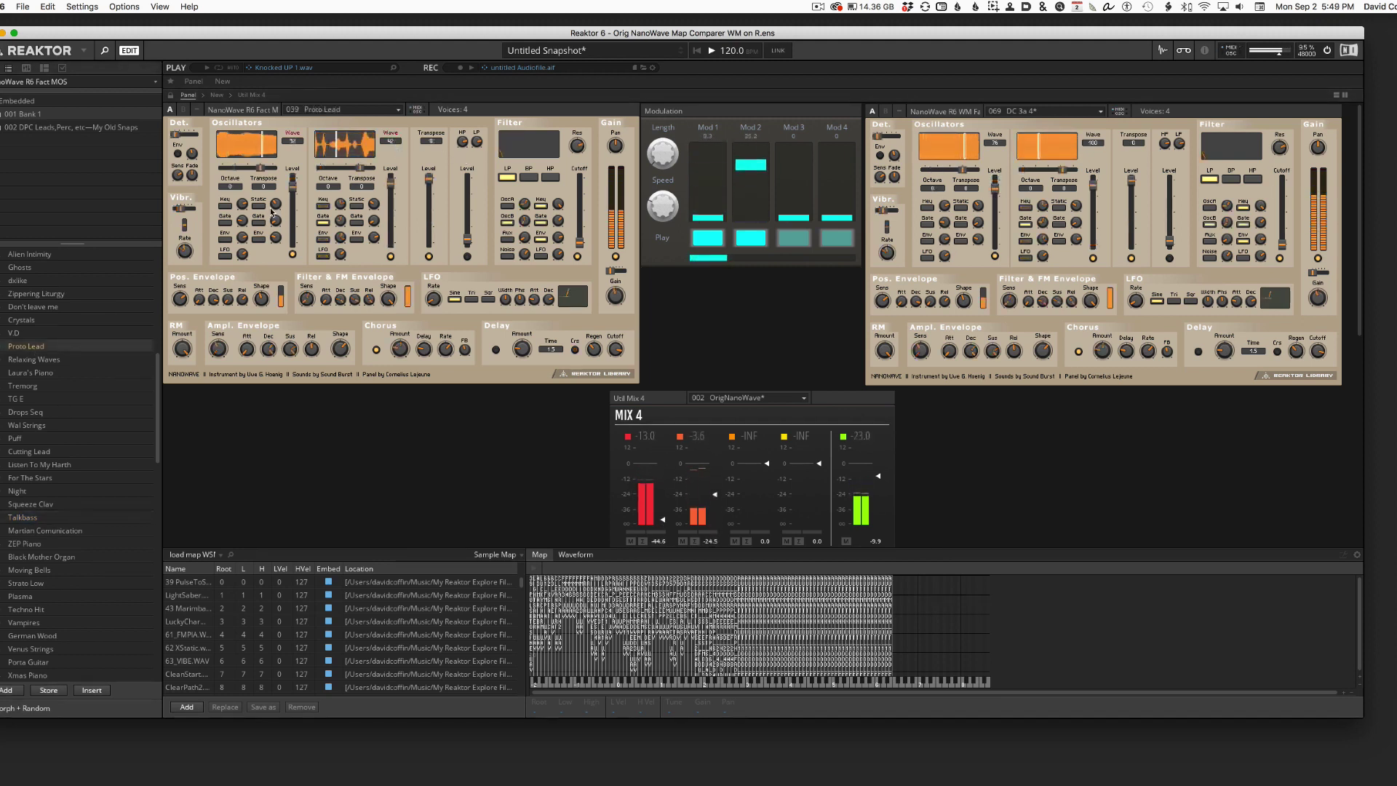
left_click_drag(296, 144, 298, 154)
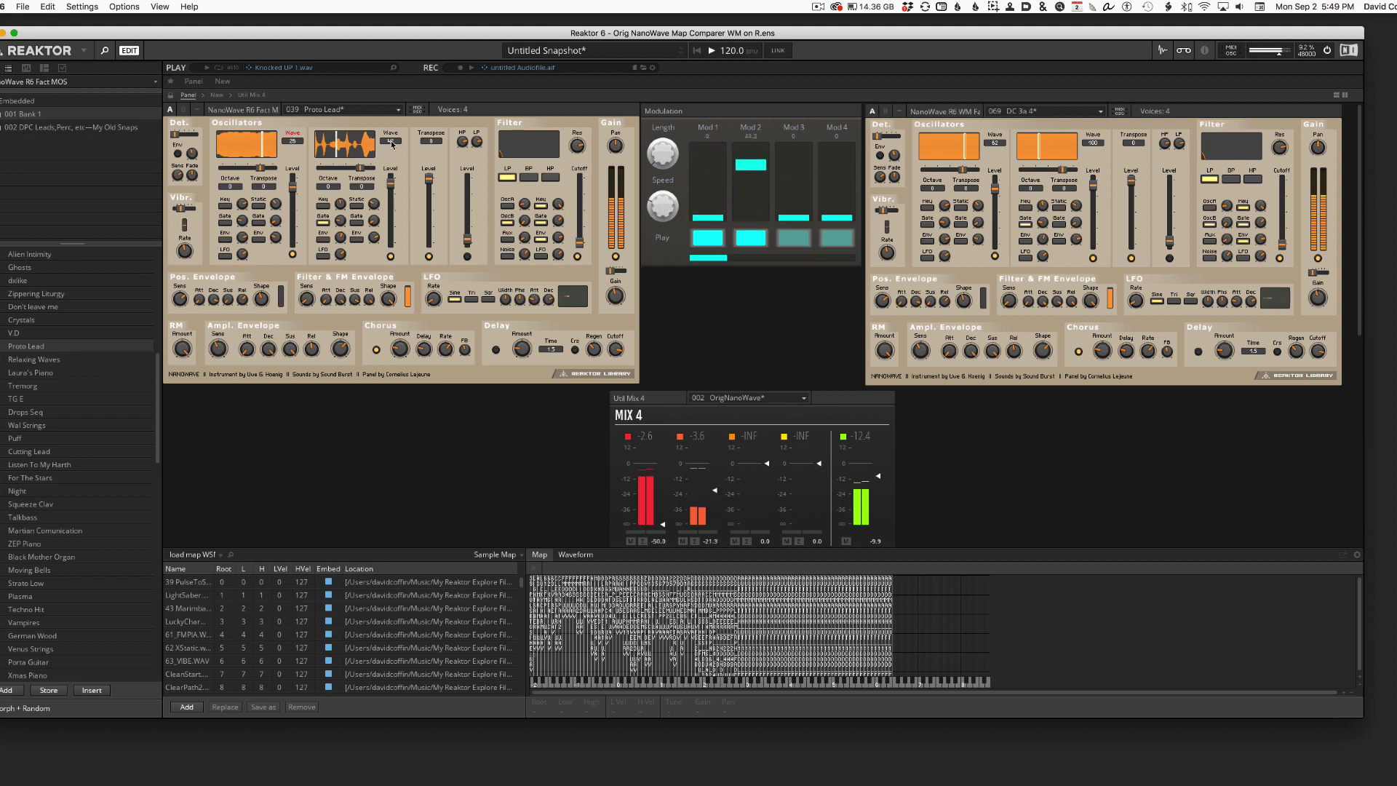
scroll(393, 143, "down", 1)
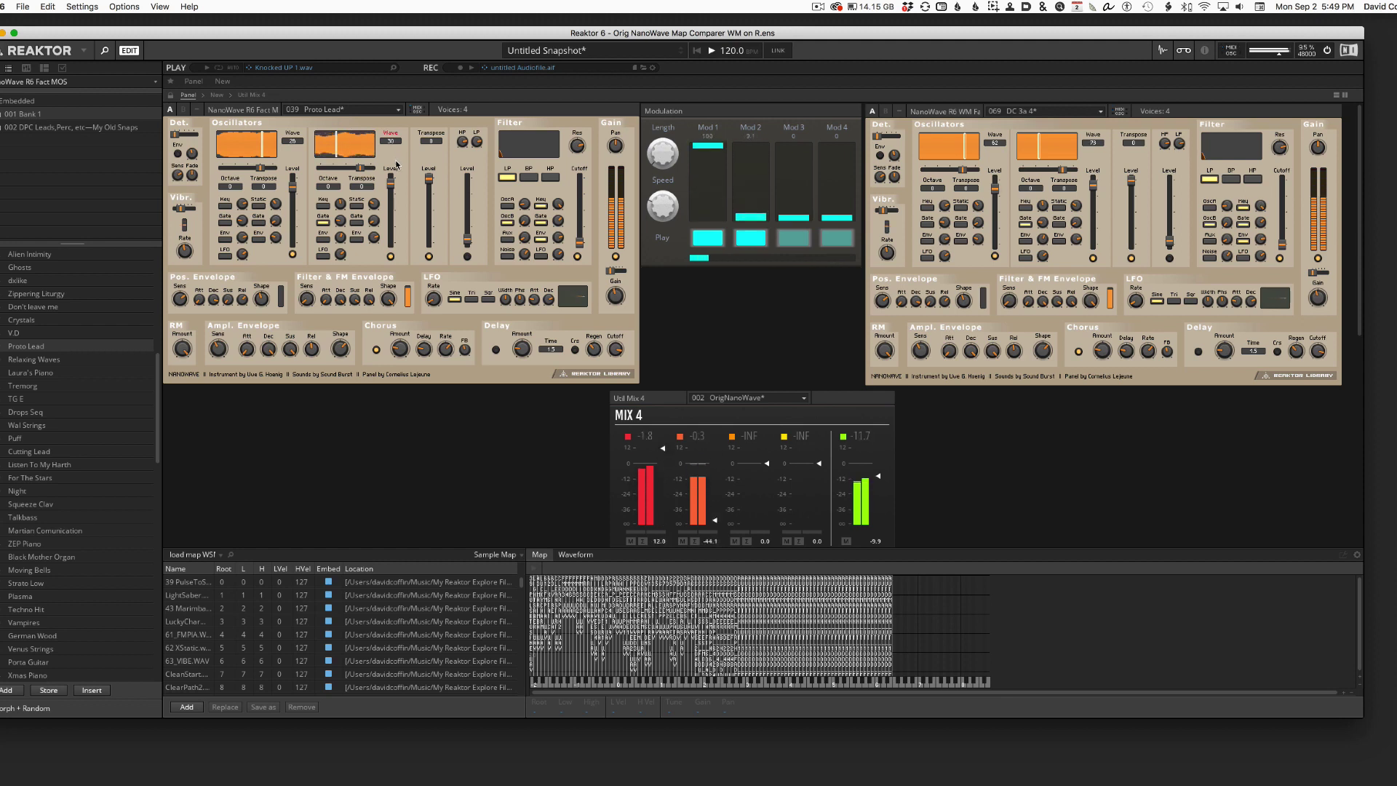
left_click_drag(1101, 145, 1106, 183)
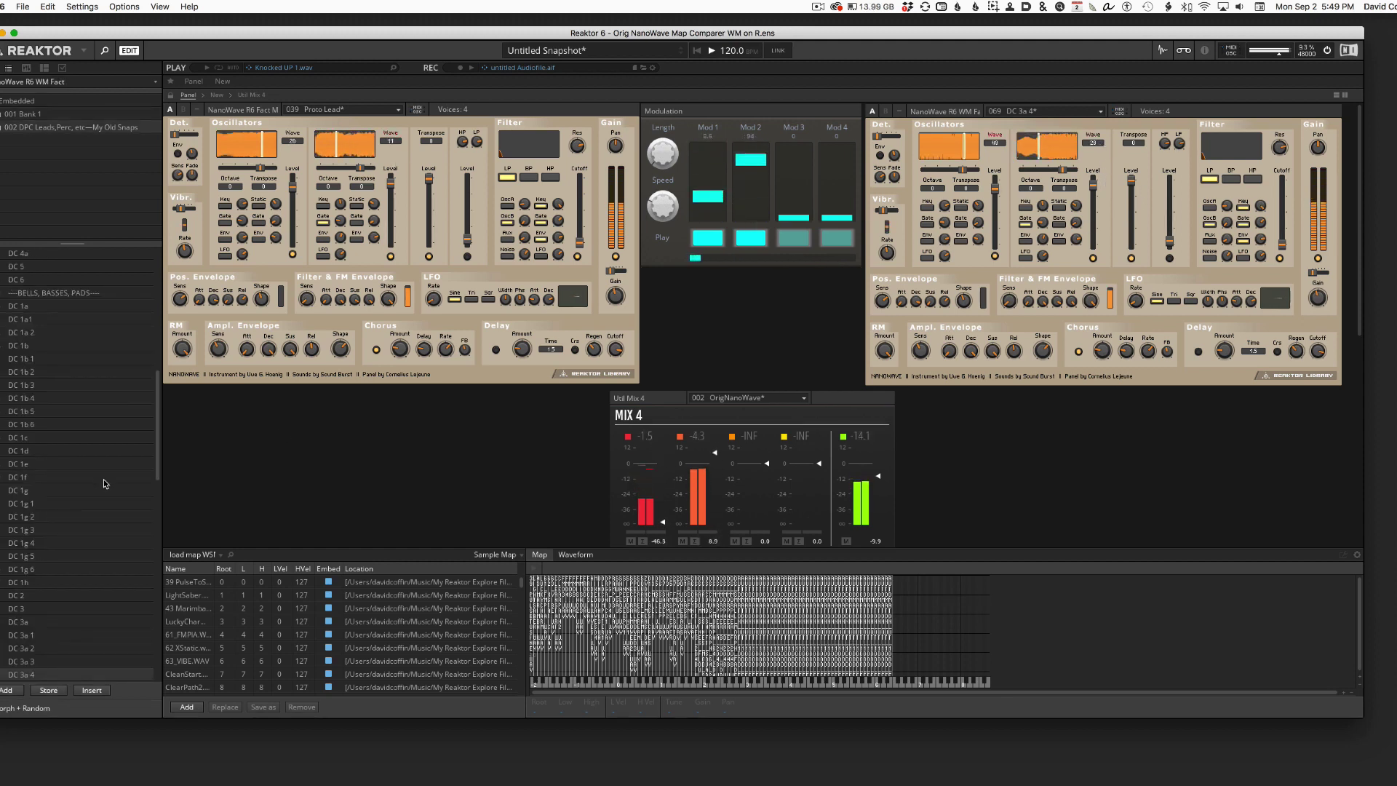
Load the DC 1g 2 snapshot in NanoWave R6 WM Fact and set oscillator 2's Wave to 35 in NanoWave R6 Fact MOS.
left_click(25, 517)
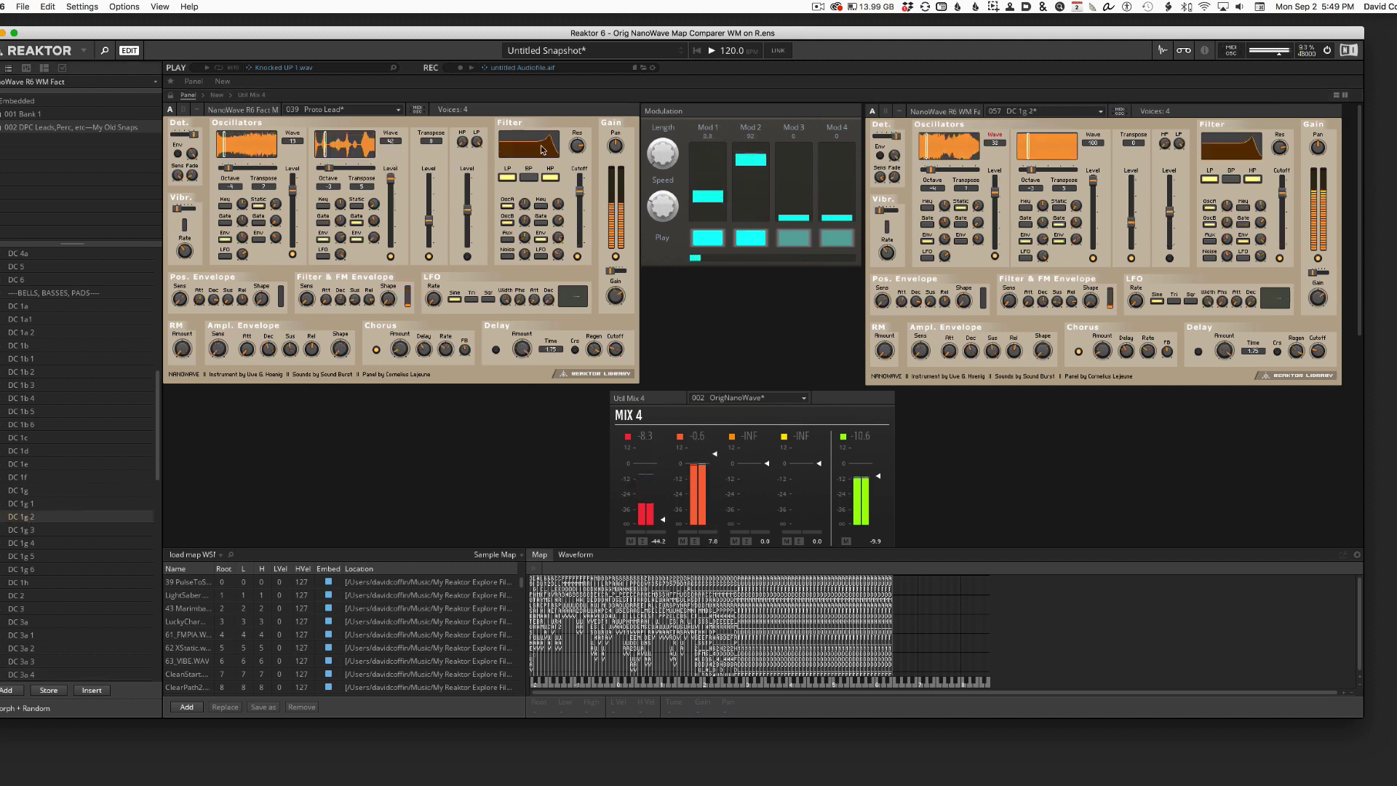
left_click_drag(393, 144, 395, 153)
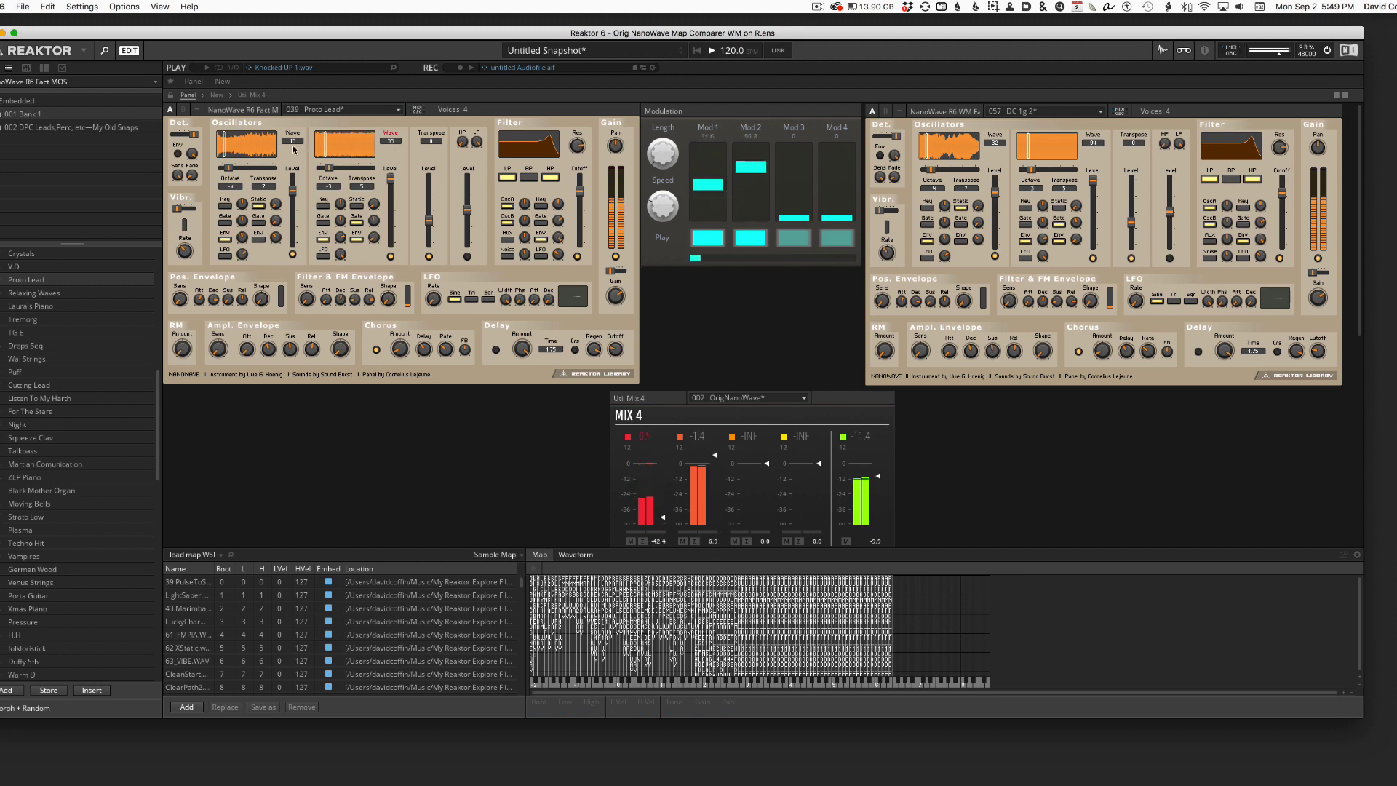
Audition the Plasma, Porta Guitar and Xmas Piano snapshots in NanoWave R6 Fact MOS.
left_click(22, 530)
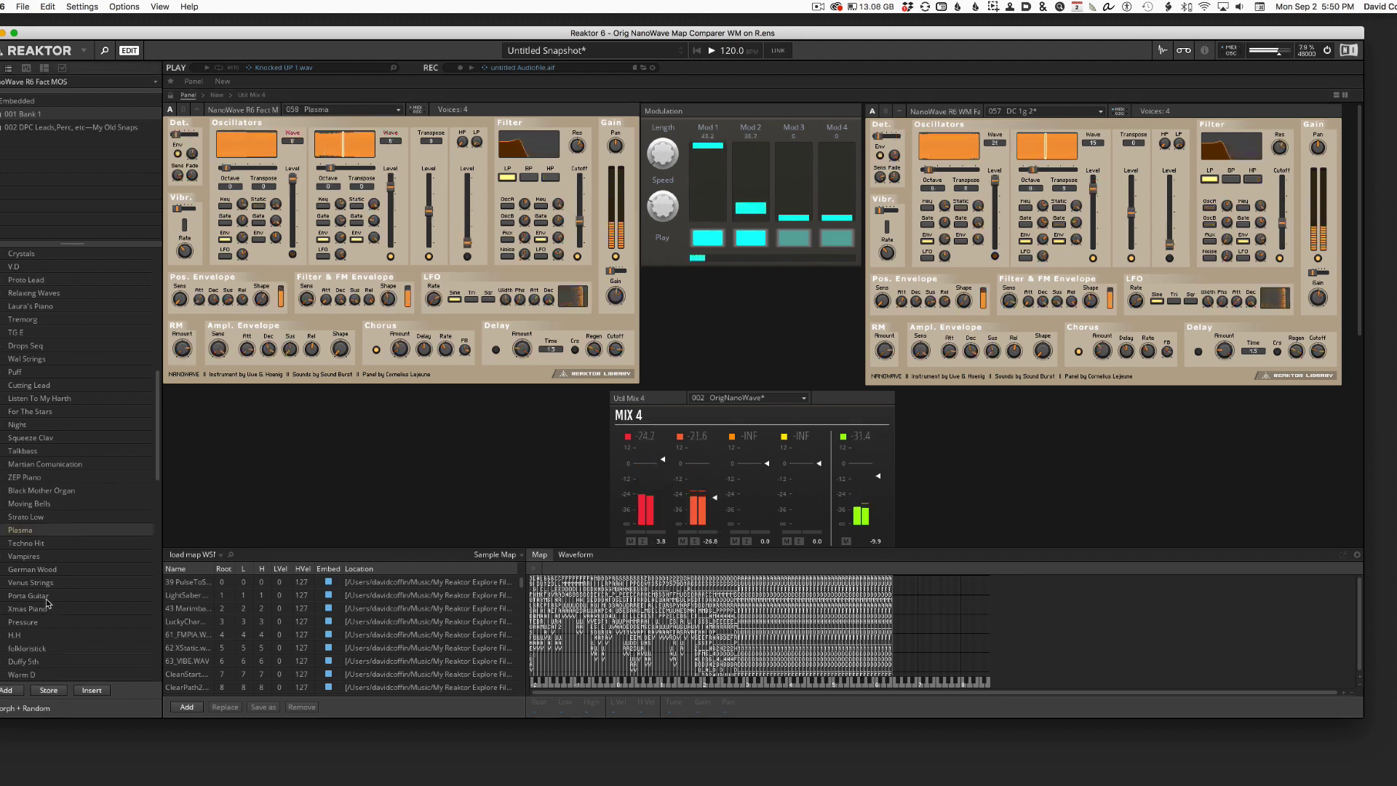
left_click(30, 596)
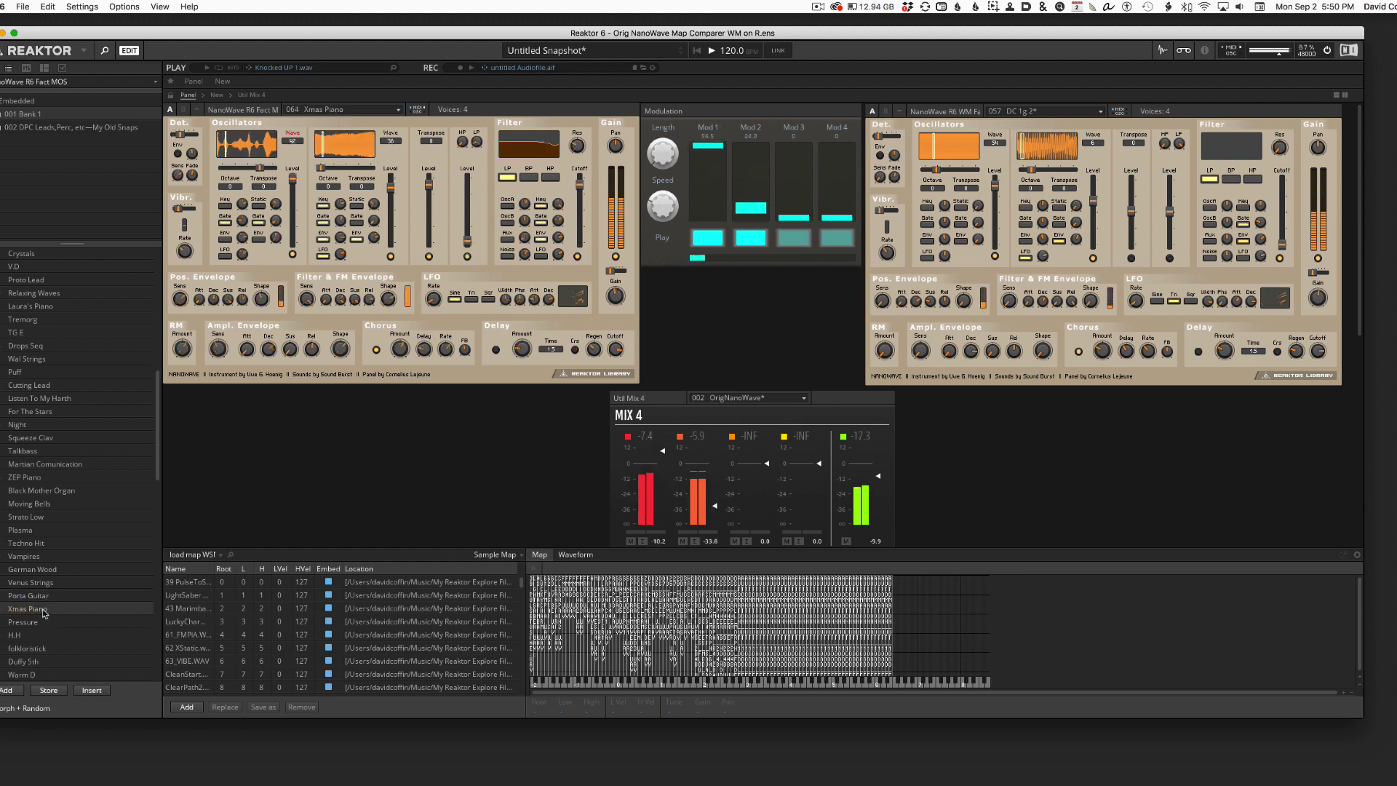
left_click(27, 609)
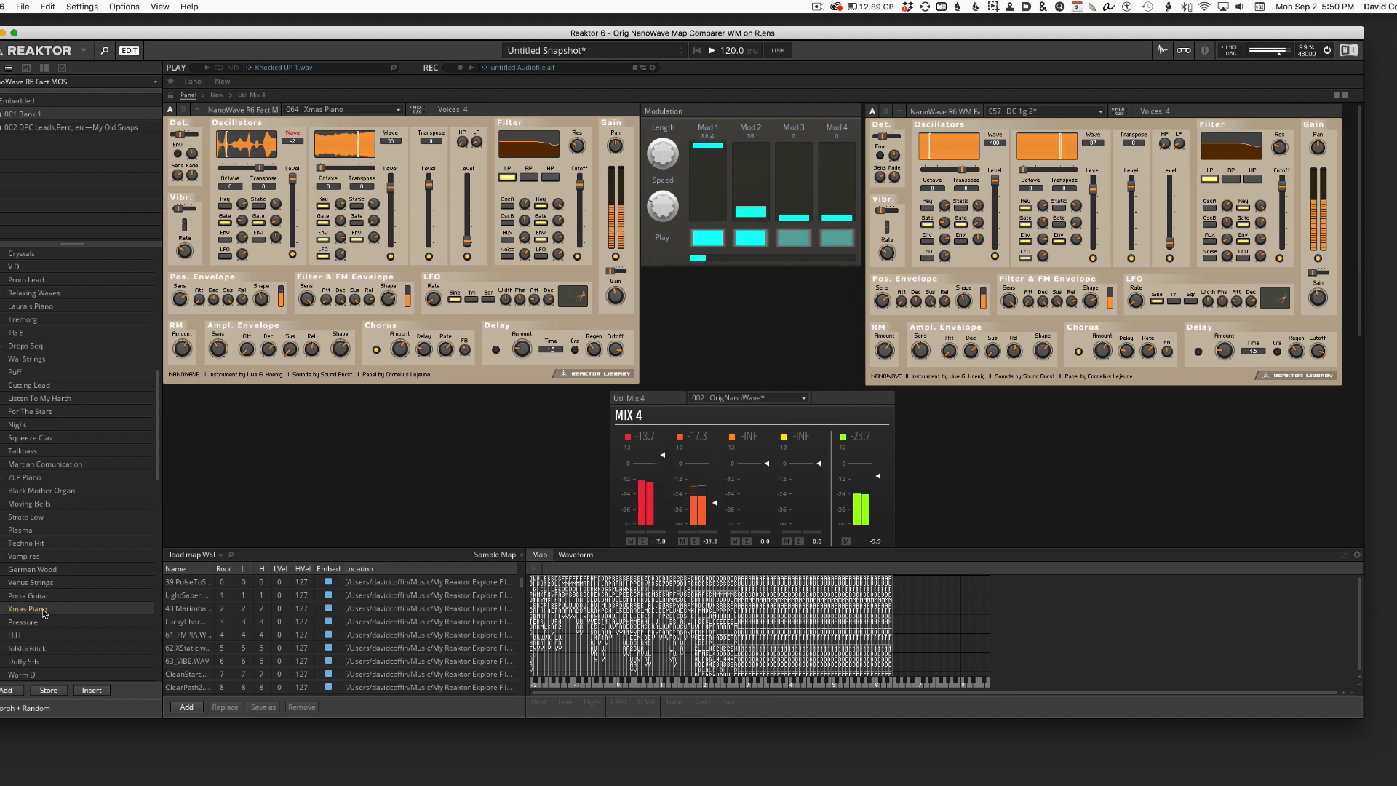
scroll(73, 473, "down", 15)
left_click(19, 477)
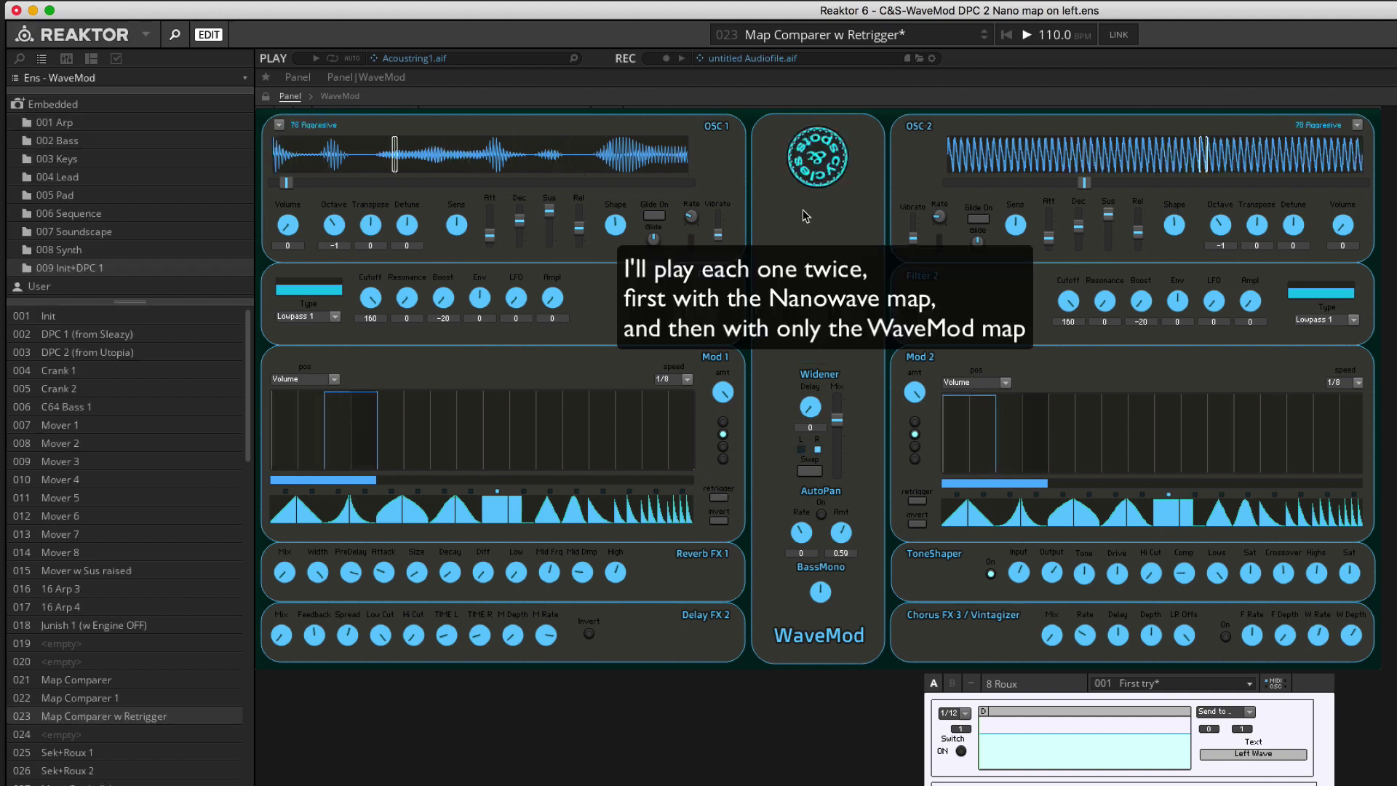
Load the BassyTech snapshot from the Arp bank in WaveMod.
left_click(74, 140)
left_click(90, 317)
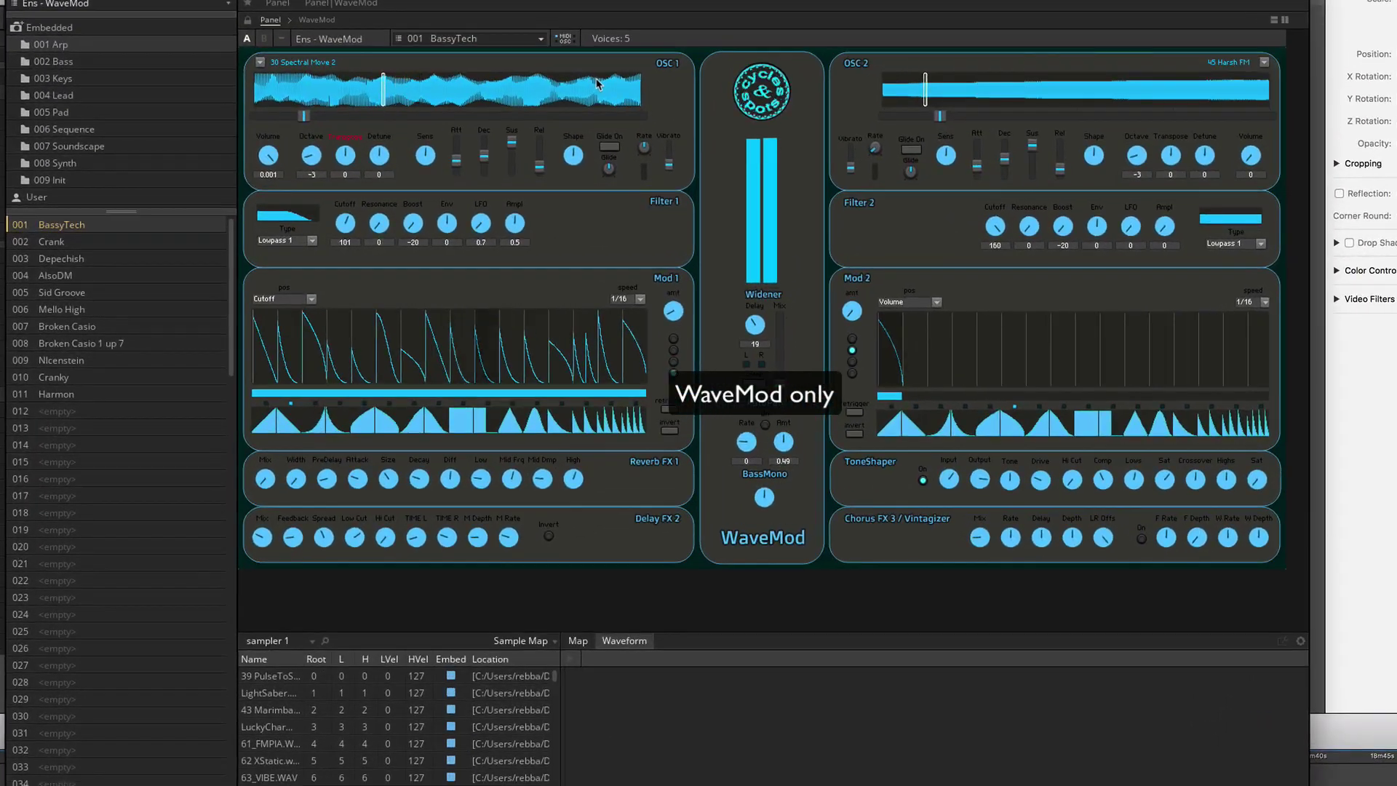
Audition the Sid Groove, Broken Casio 1 up 7 and Cranky snapshots from WaveMod's Arp bank.
left_click(70, 298)
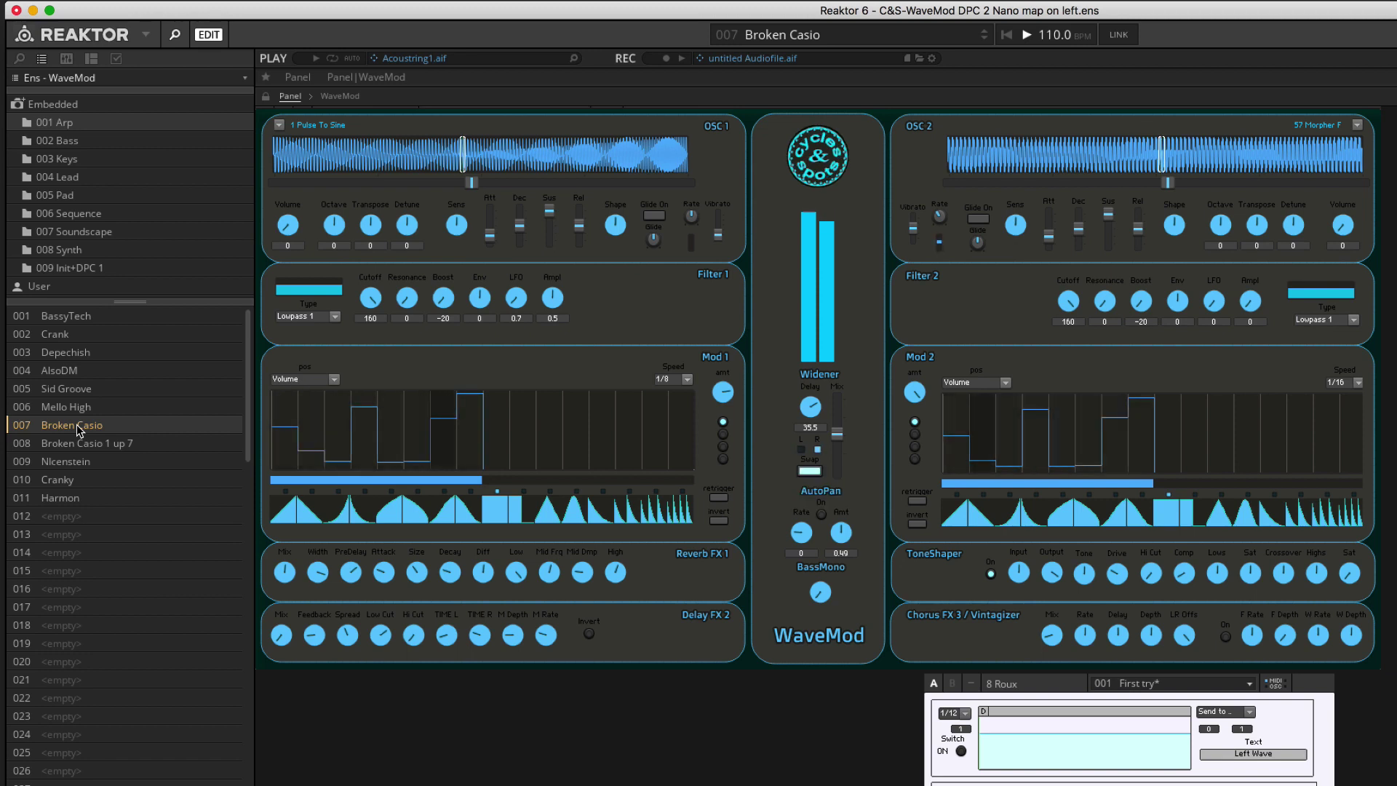
left_click(76, 444)
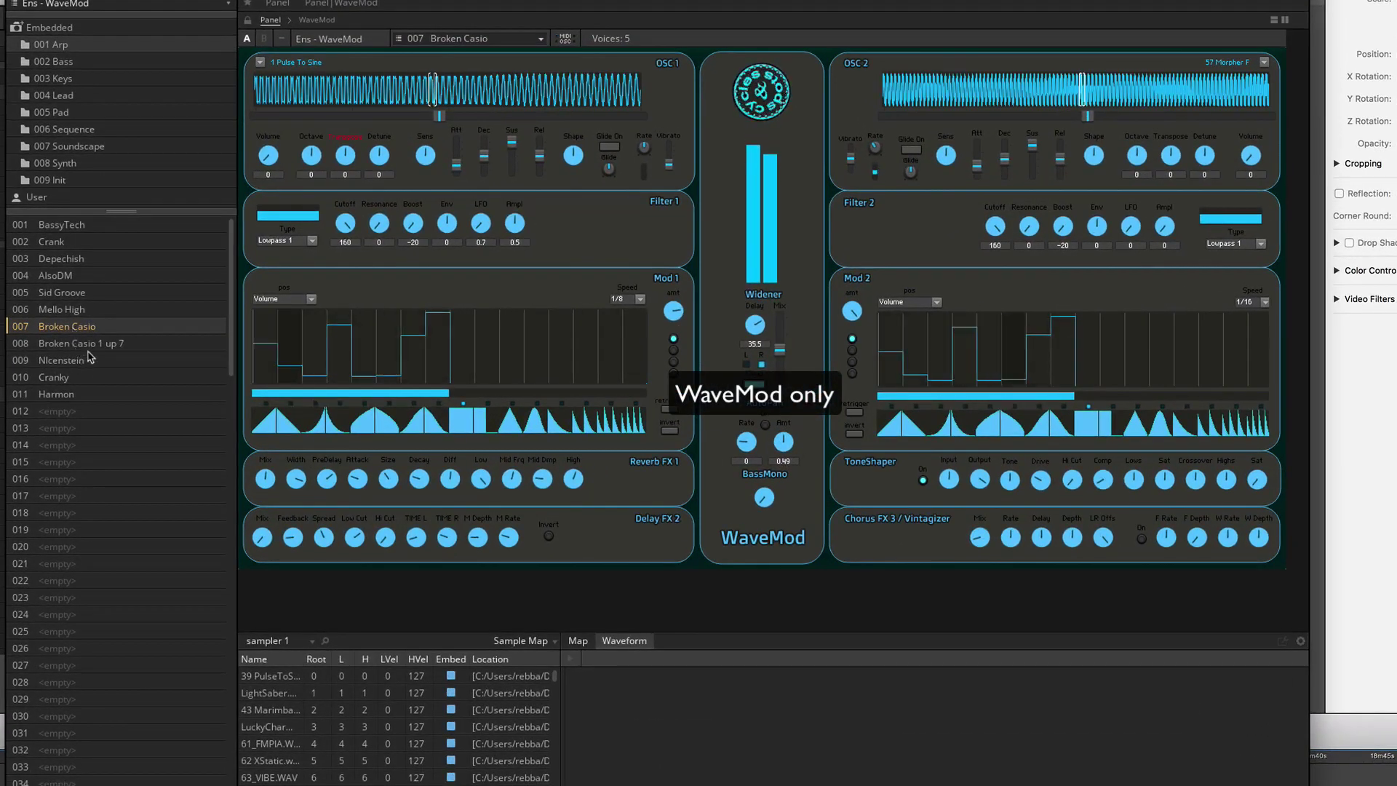
left_click(98, 351)
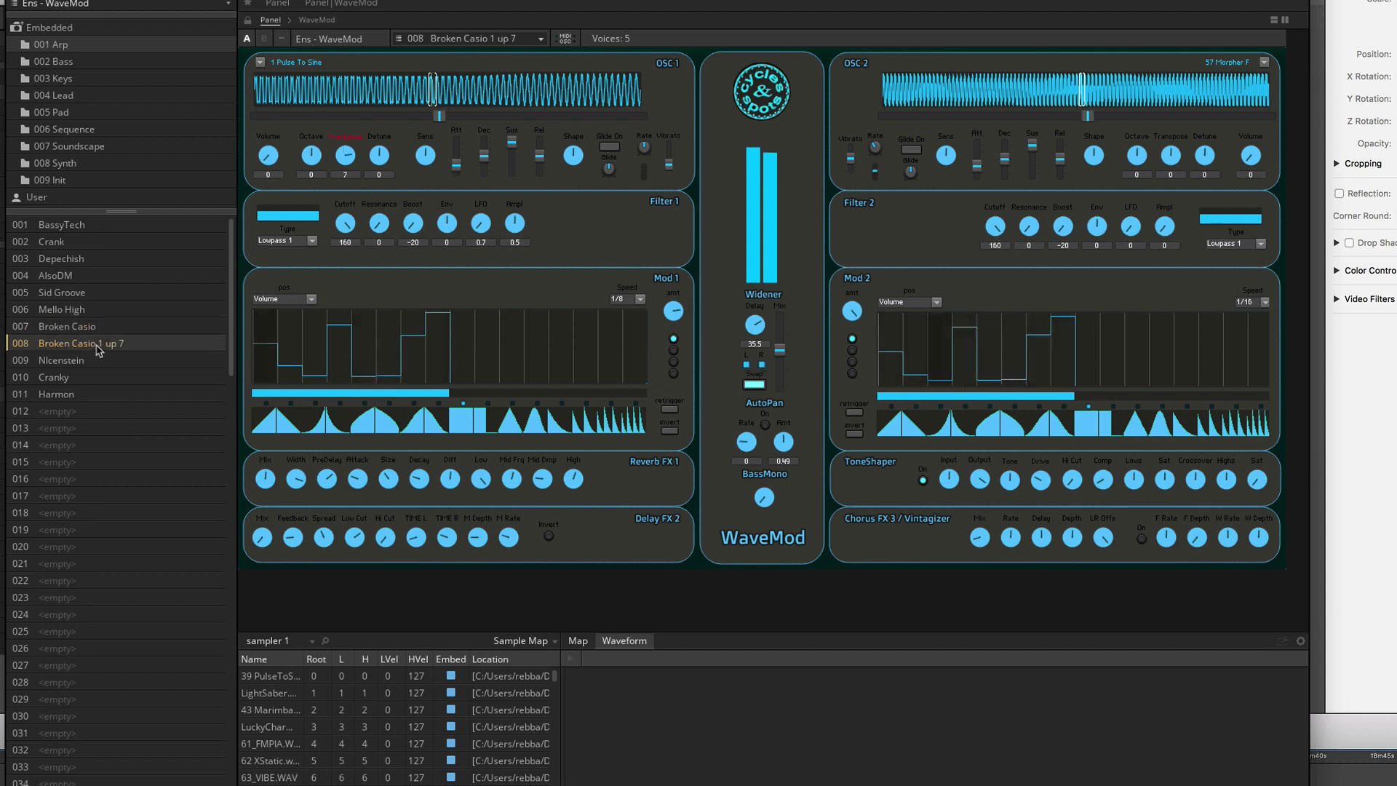
left_click(62, 376)
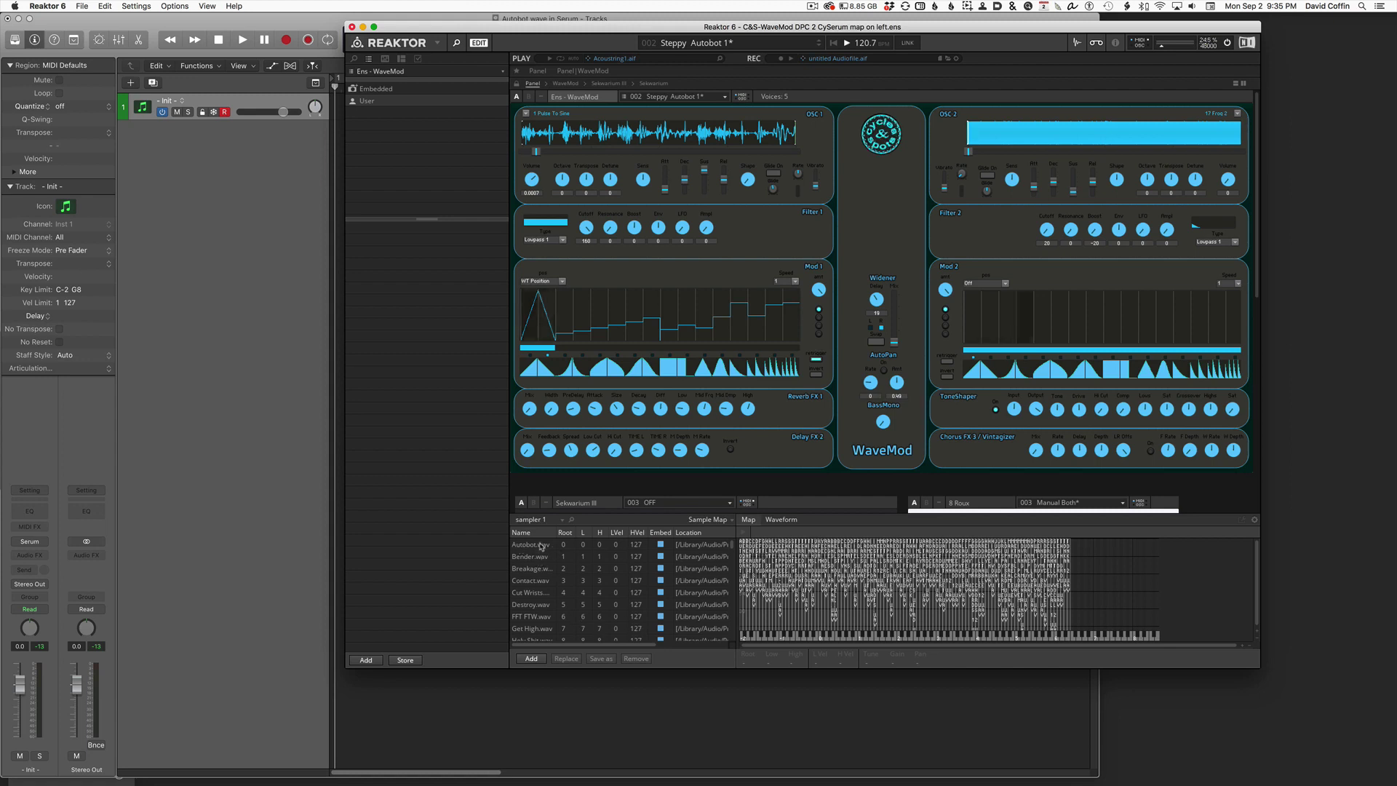
Inspect the waveforms of Bender.wav, Autobot.wav and Robotic Voices.wav in sampler 1's sample map, and return to the start of the sample list.
left_click(780, 521)
left_click(545, 557)
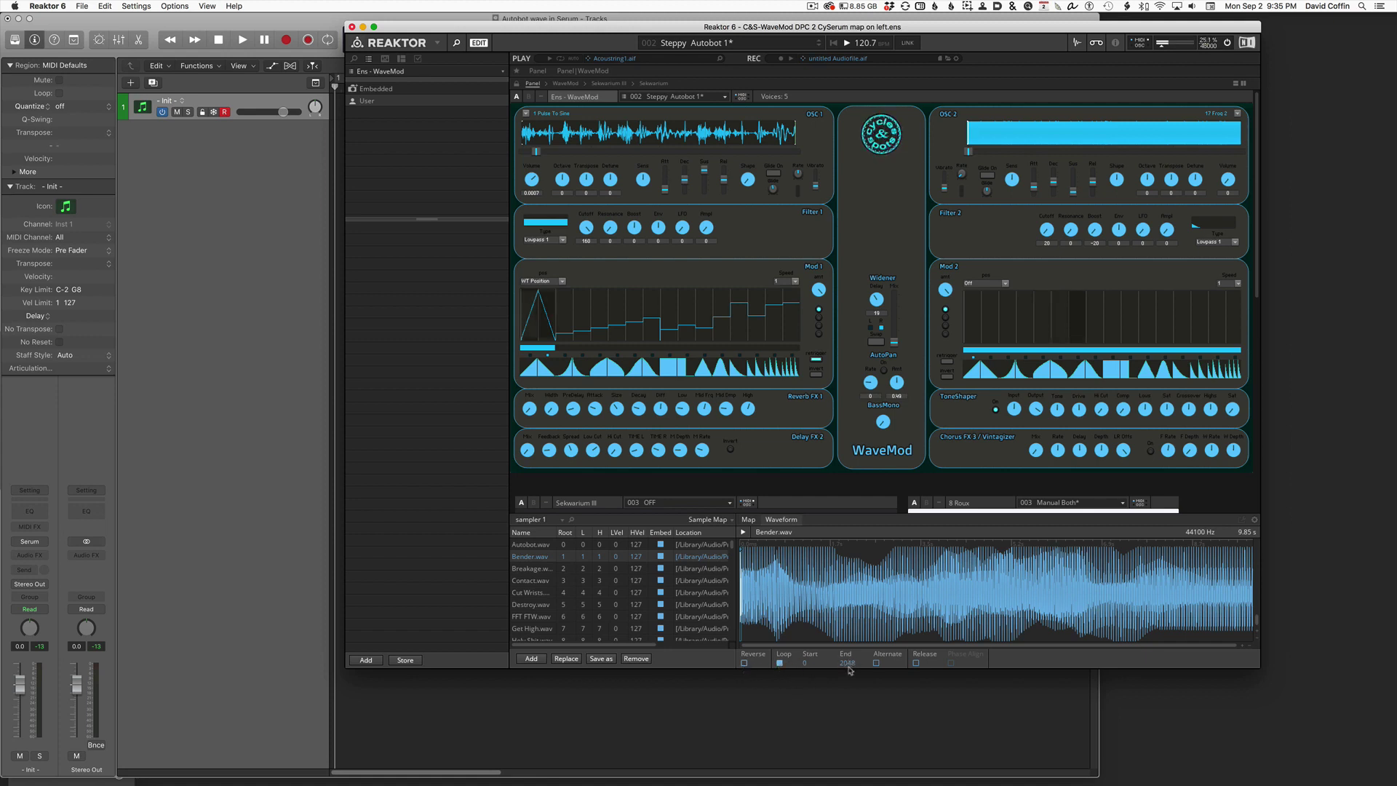
left_click(547, 546)
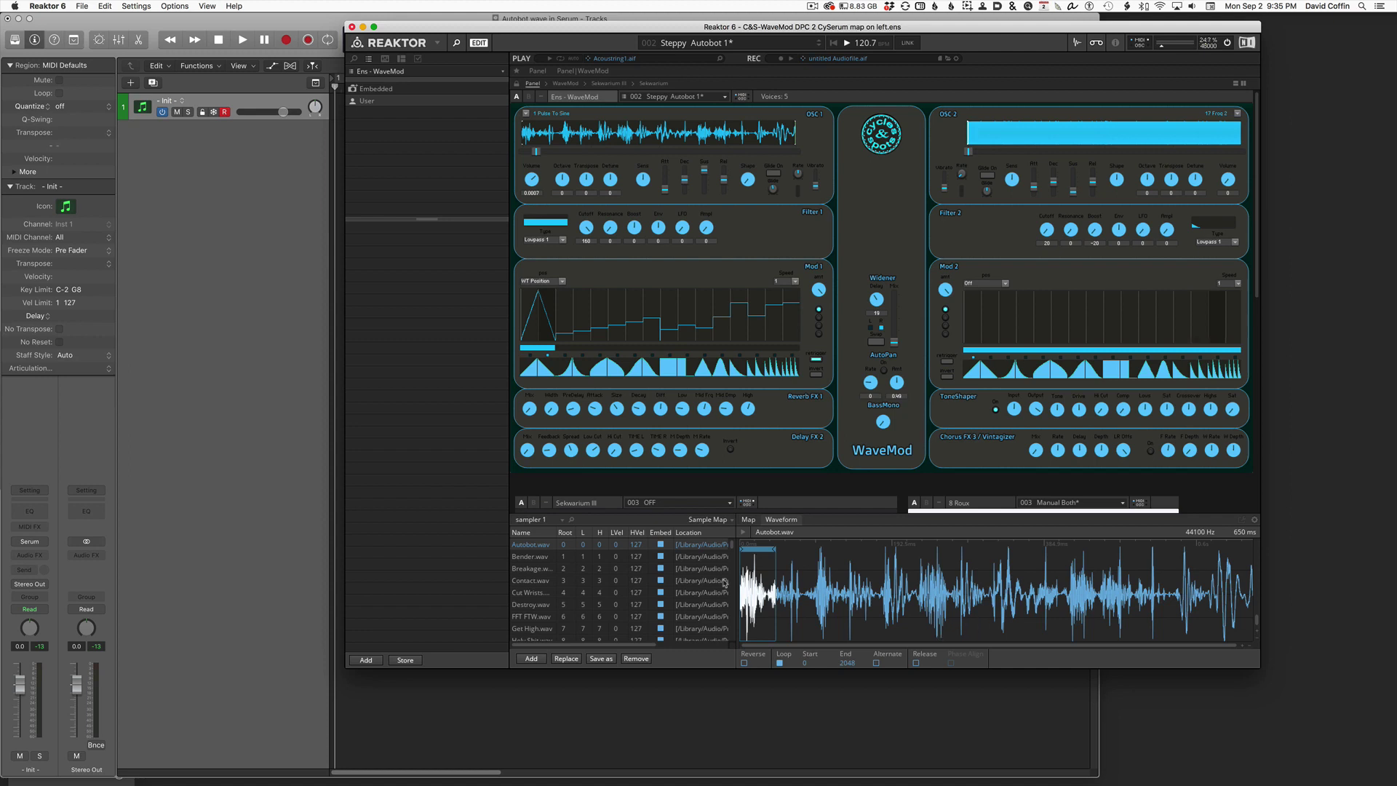
scroll(715, 556, "down", 15)
left_click(547, 553)
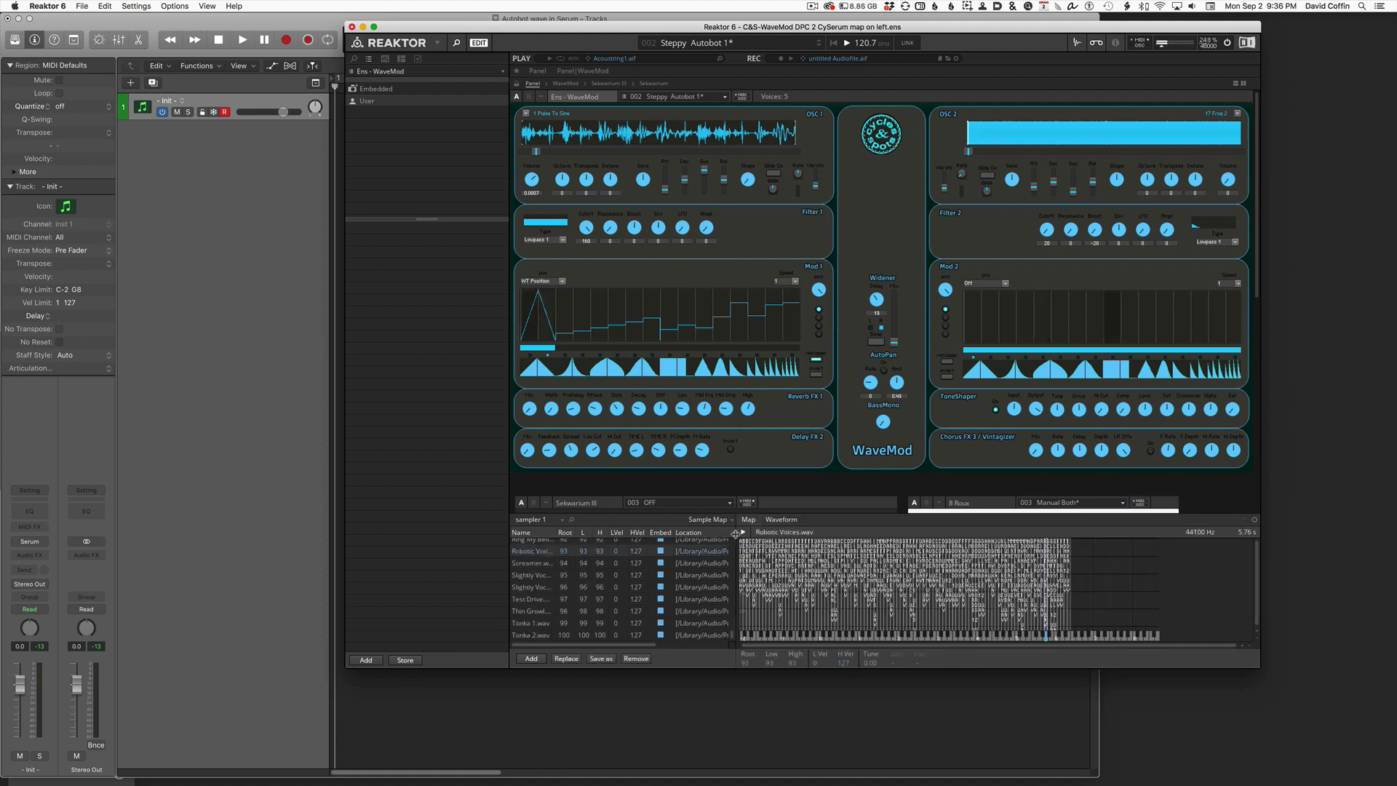
left_click(780, 519)
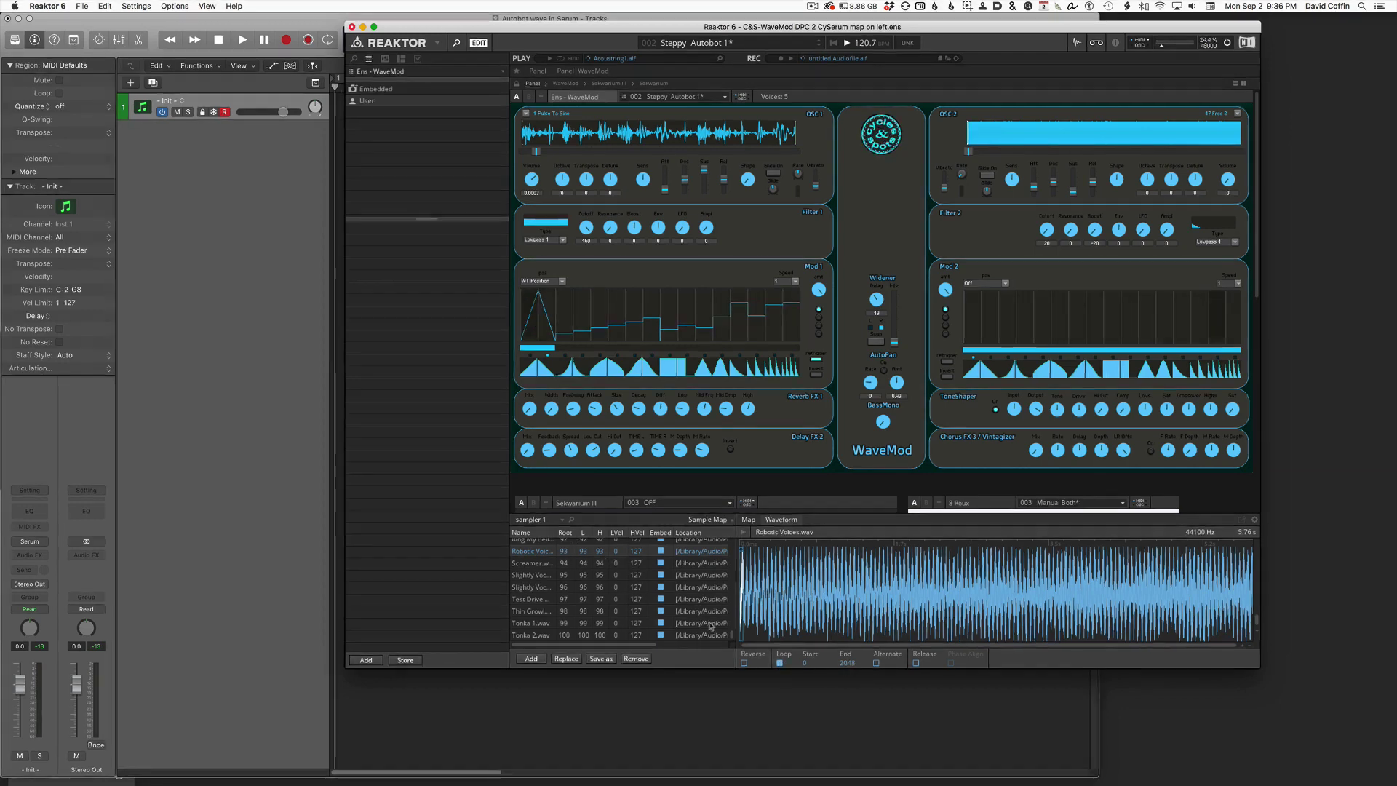
left_click_drag(732, 639, 732, 533)
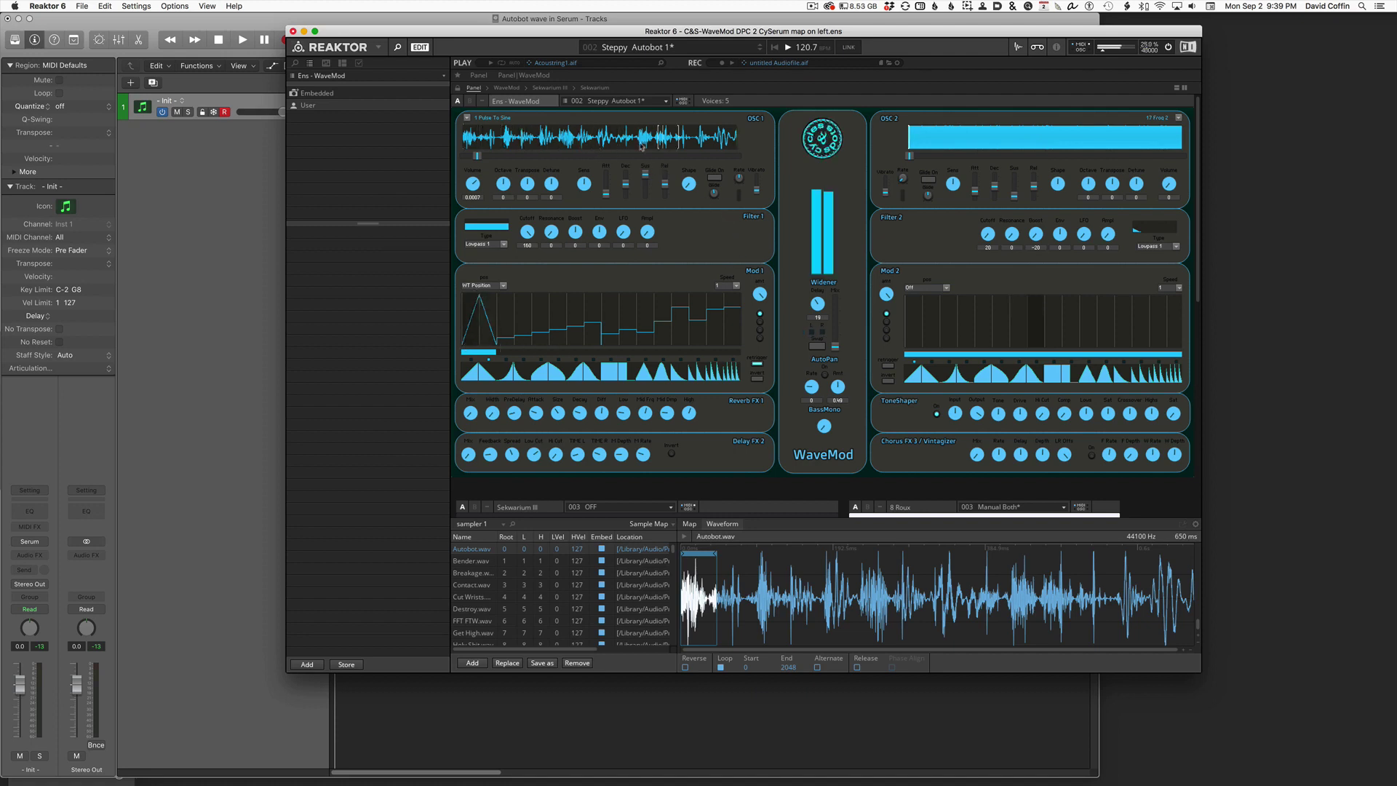
Switch to Logic Pro X to compare the Autobot wavetable in Serum, and return to Reaktor's WaveMod.
key("super+Tab")
key("super+Tab")
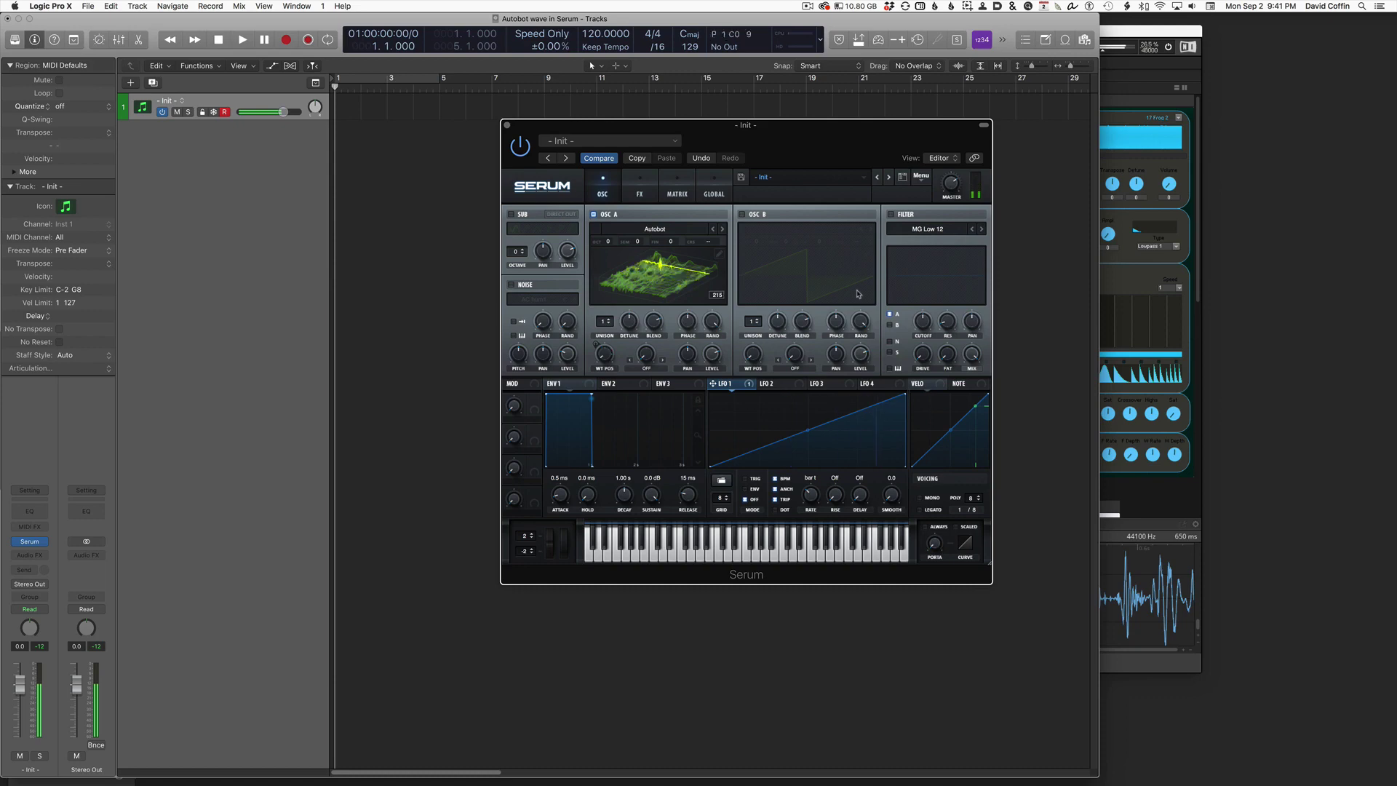
key("super+Tab")
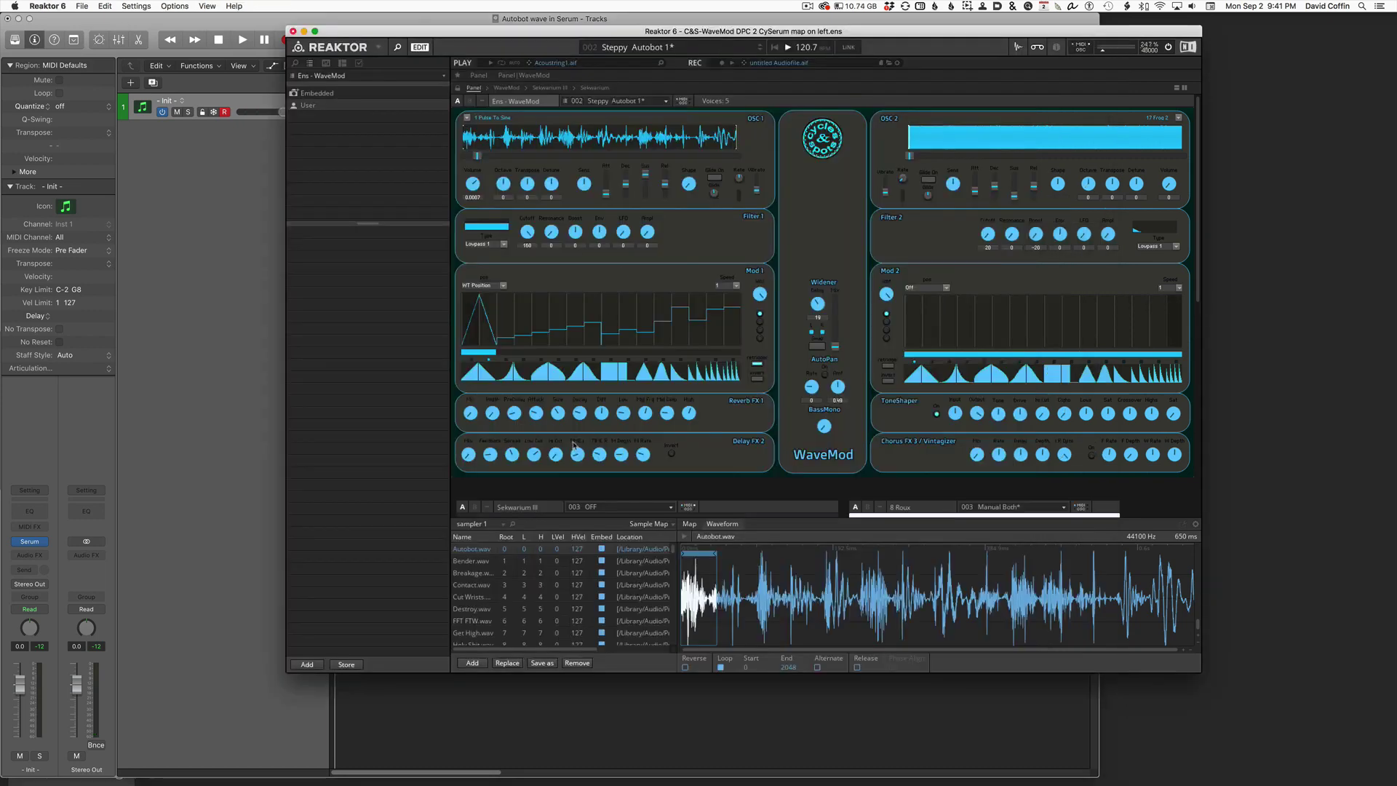